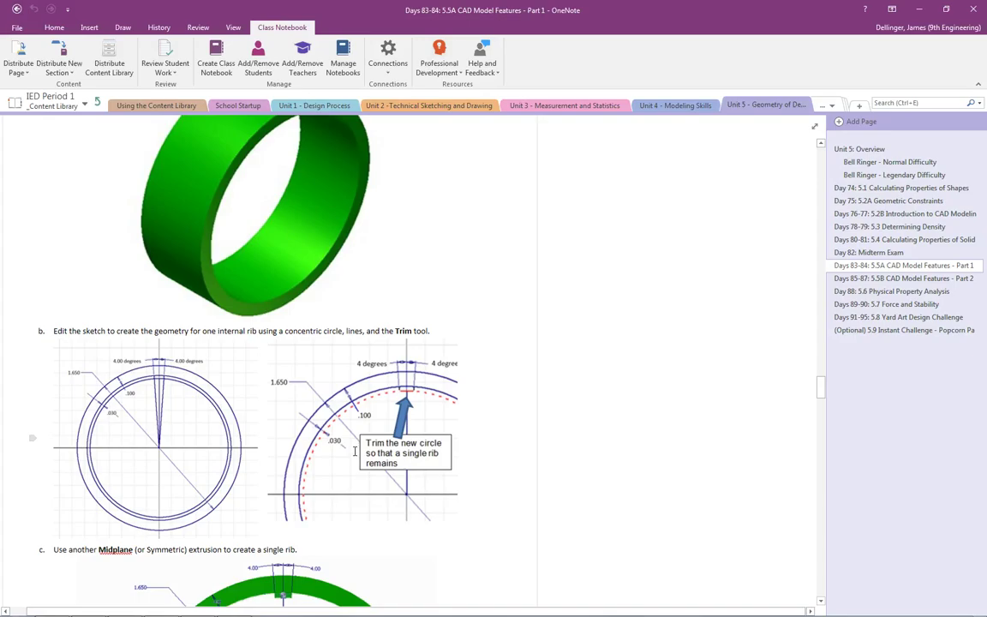
- Scroll the OneNote page to step 5a and highlight the note that exact dimensions aren't required
scroll(354, 452, "up", 2)
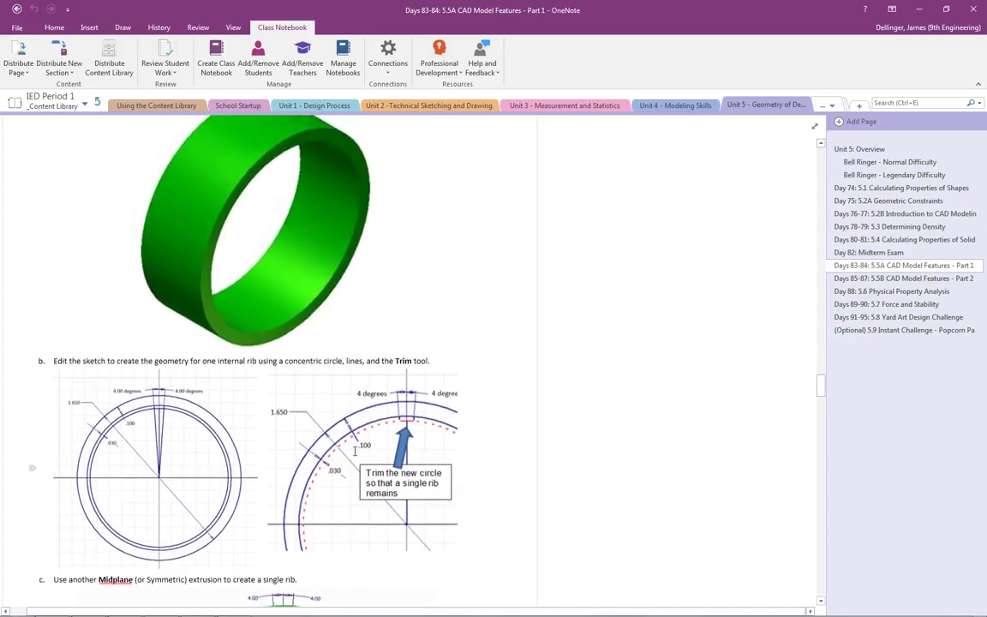
scroll(354, 451, "up", 1)
scroll(354, 451, "down", 1)
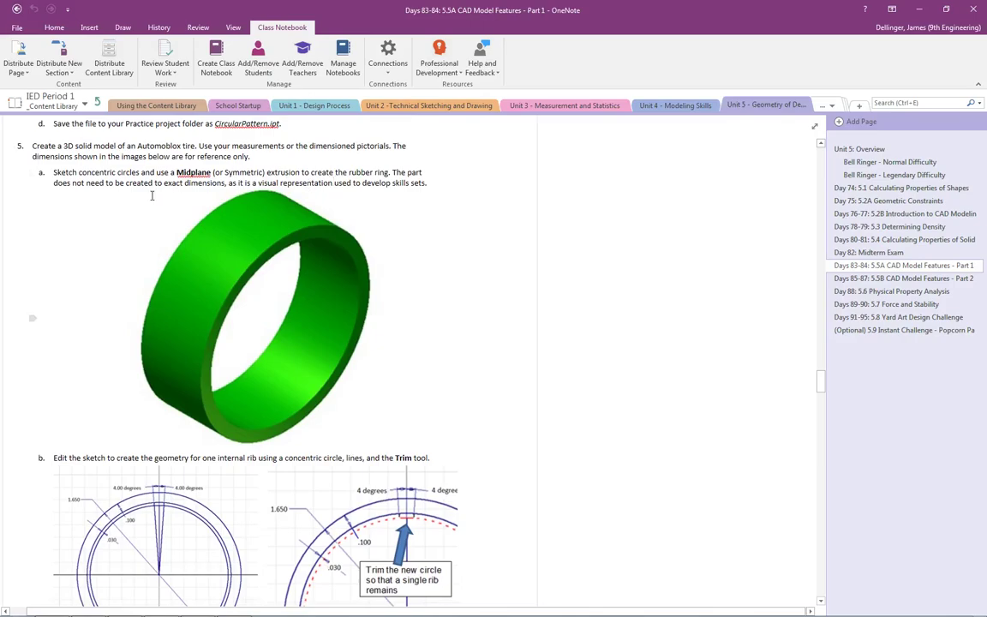
left_click_drag(126, 183, 426, 183)
left_click(426, 227)
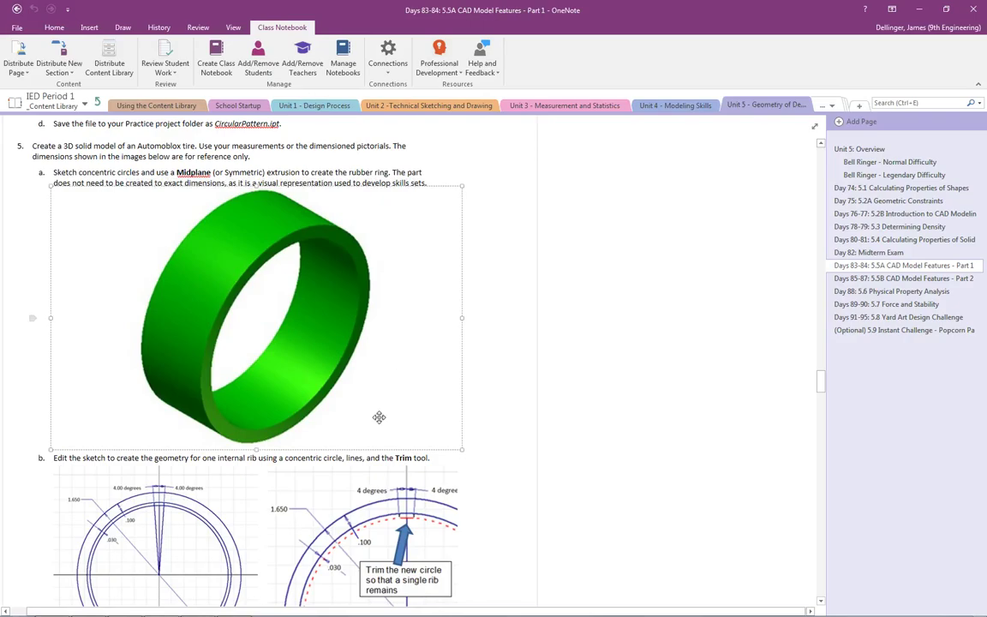
- Start a sketch on the XY plane and draw a 1.65-diameter circle at the origin
key("alt+Tab")
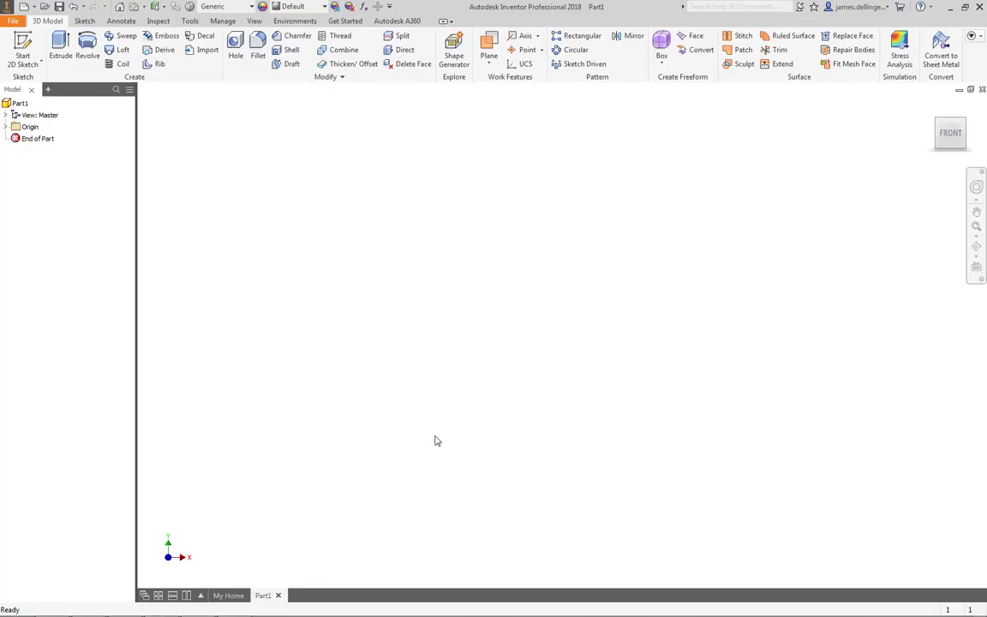
left_click(24, 48)
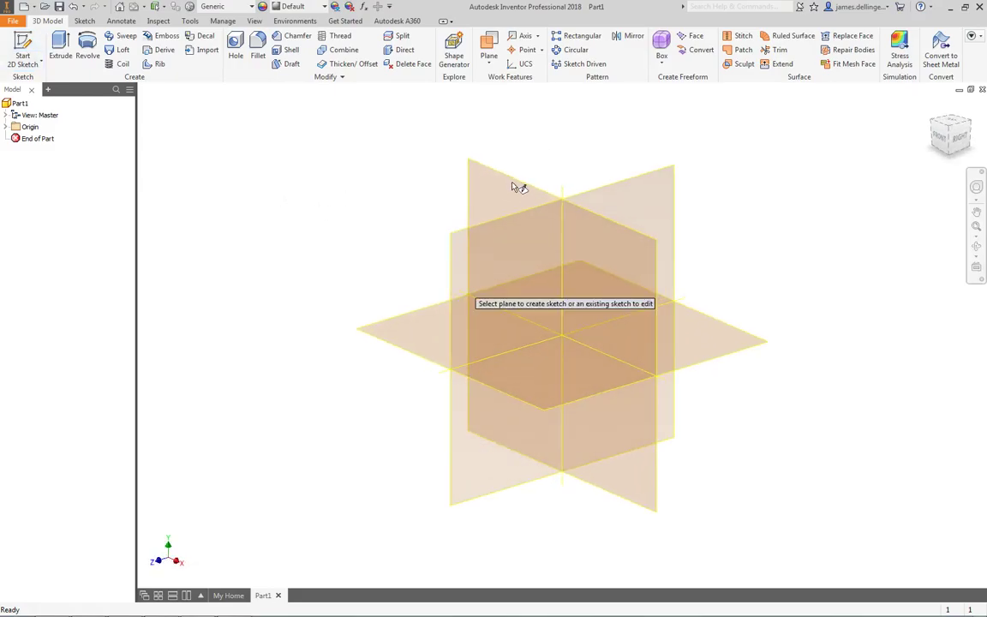
left_click(520, 188)
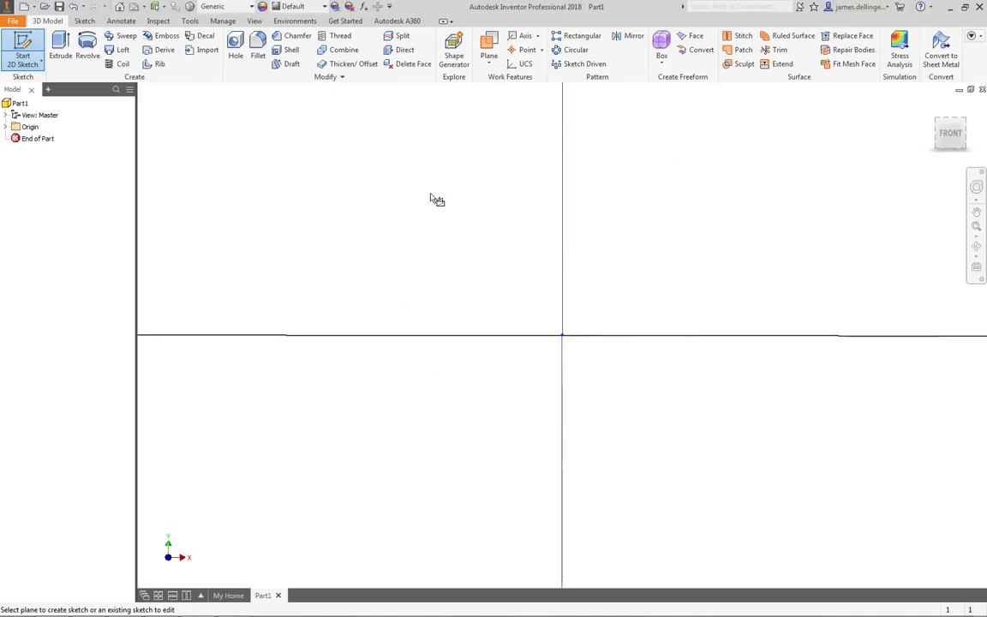
left_click(88, 45)
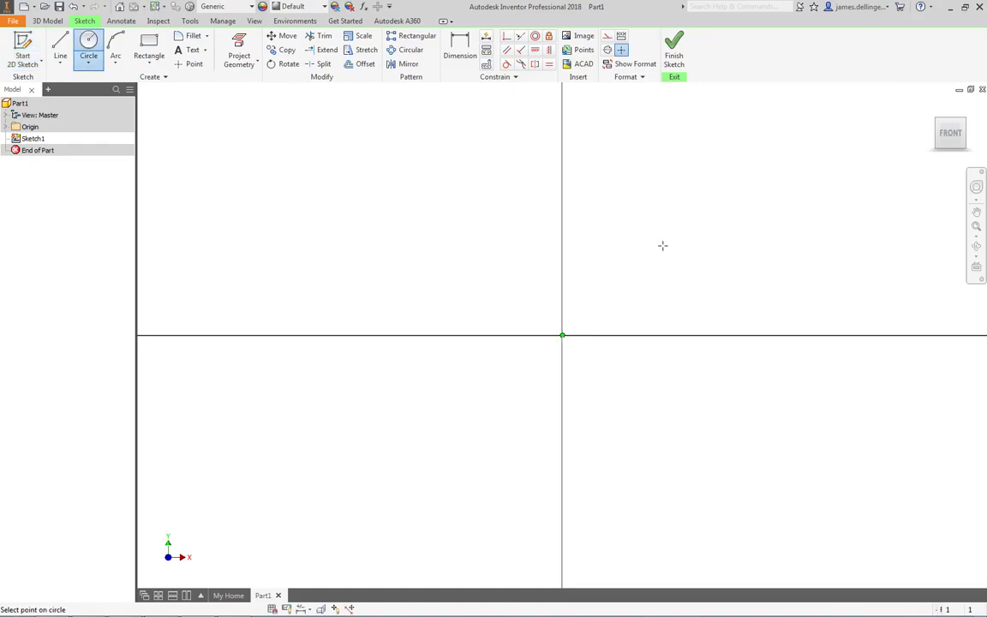
left_click(562, 335)
type("1.65")
key("Return")
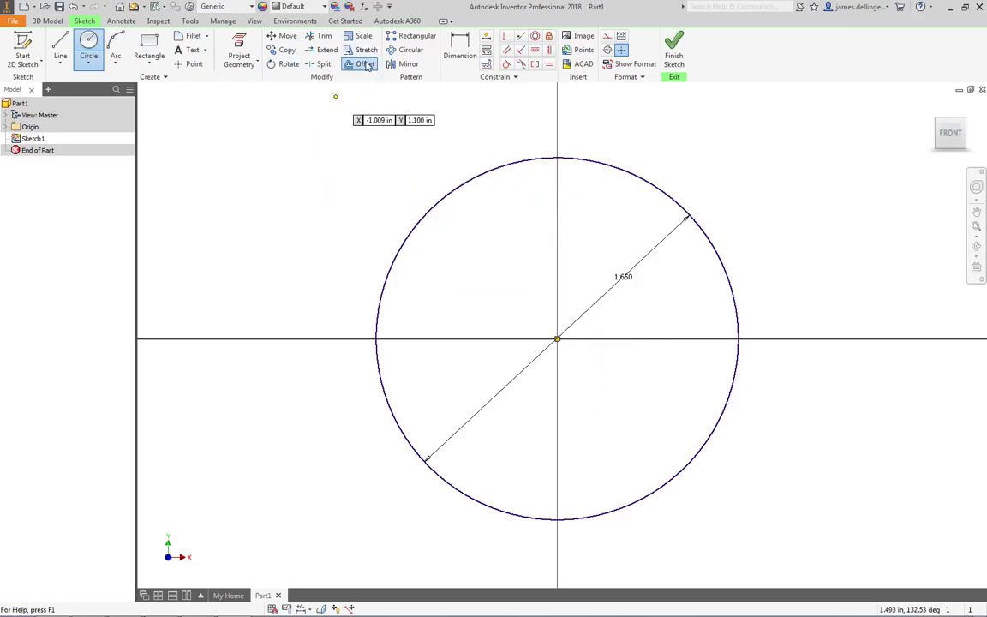
- Offset the circle 0.1 inward and finish the sketch
left_click(366, 65)
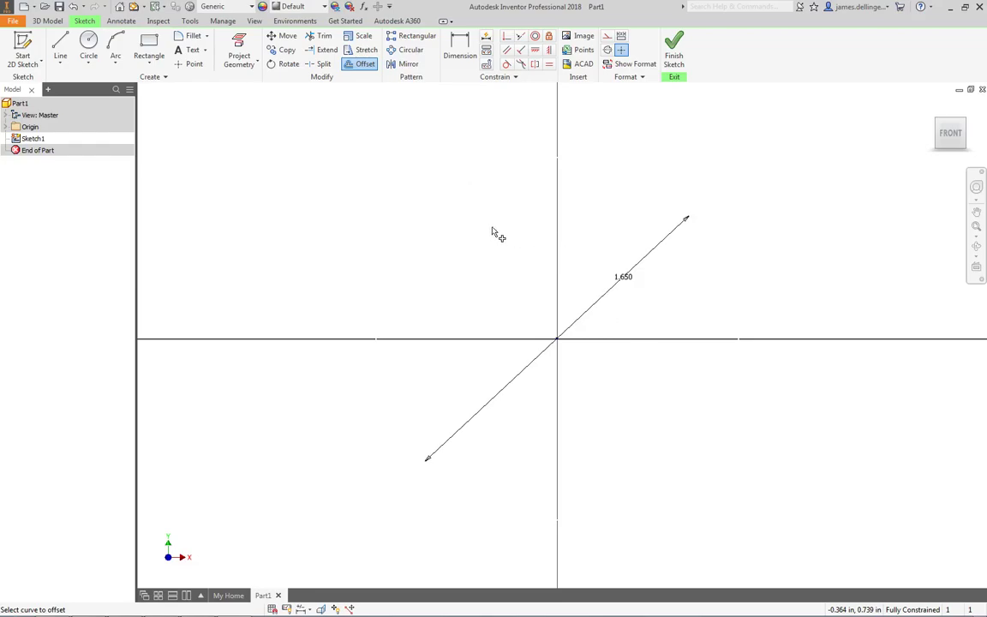
left_click(695, 291)
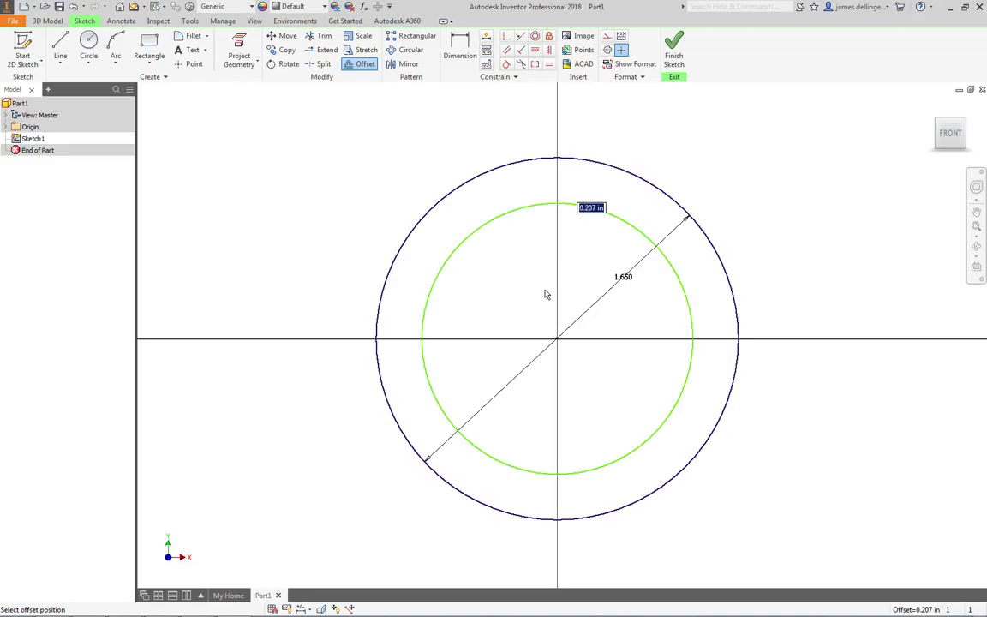
scroll(481, 213, "up", 5)
key("Escape")
scroll(586, 307, "down", 5)
scroll(587, 306, "up", 4)
scroll(587, 302, "down", 4)
scroll(586, 303, "up", 2)
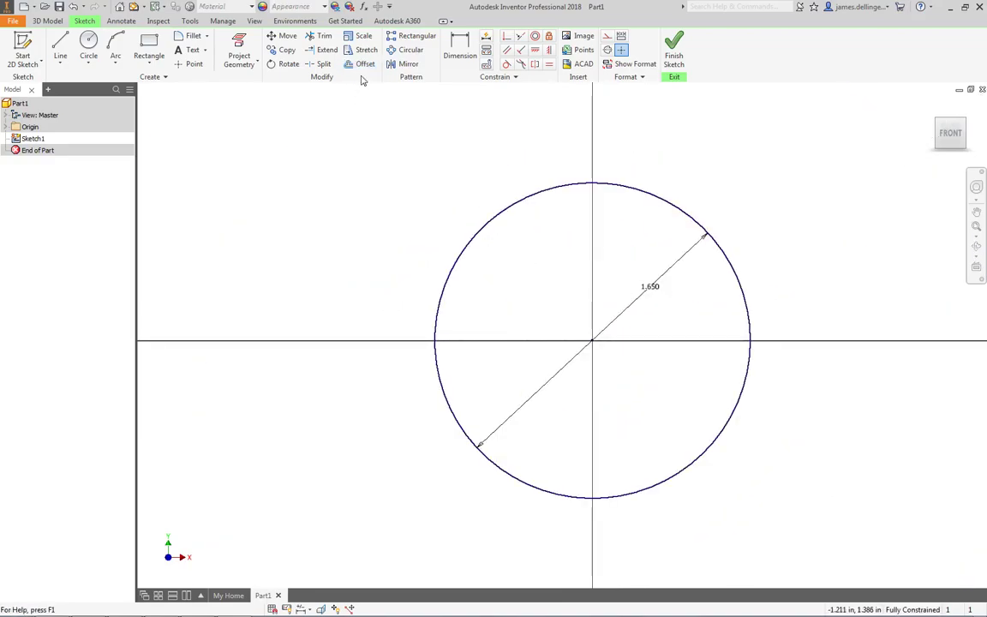
left_click(360, 65)
left_click(508, 206)
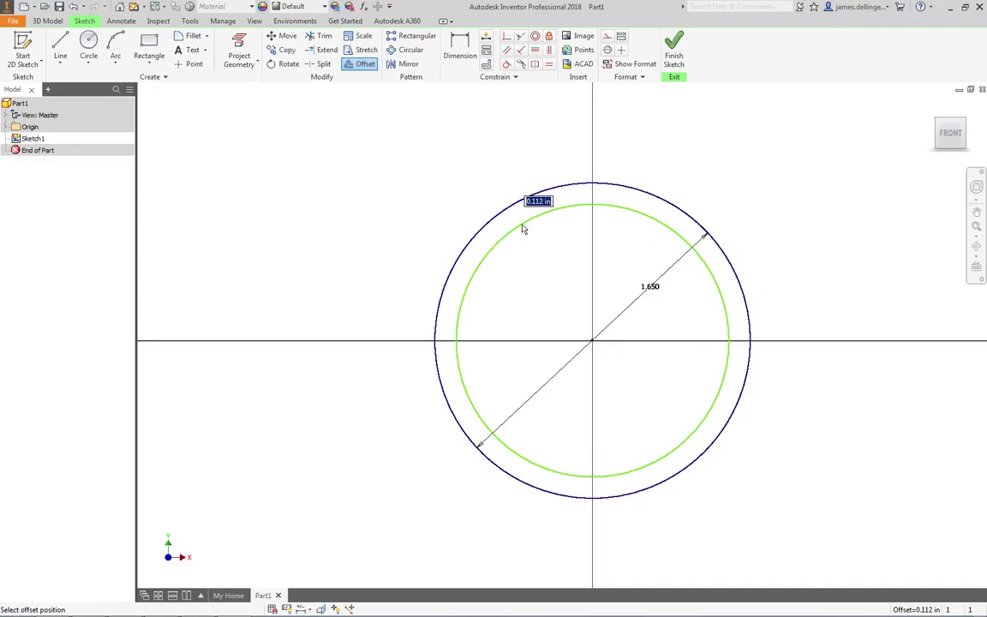
type(".1")
key("Return")
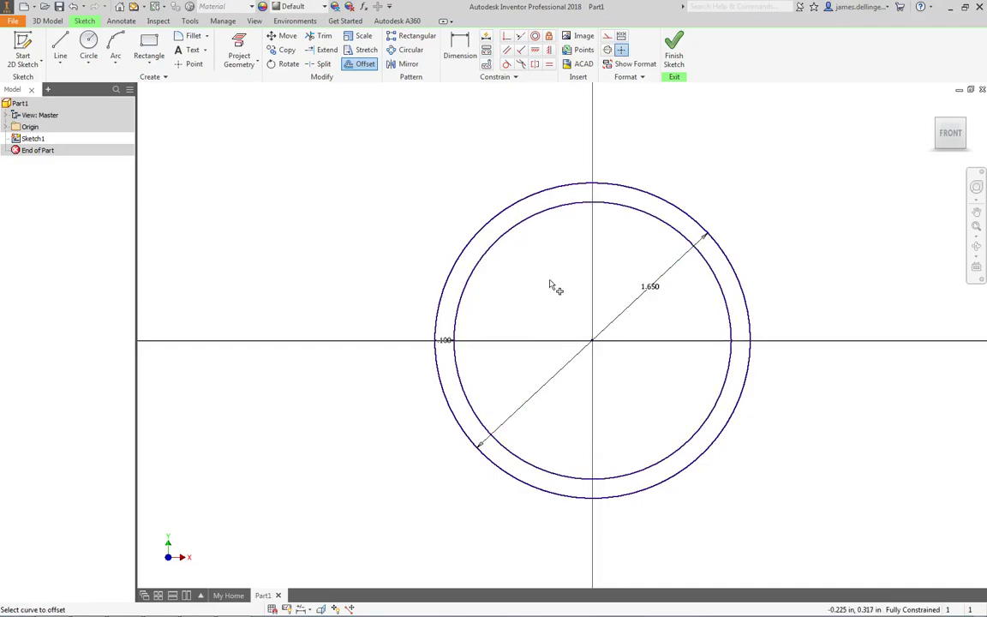
left_click(673, 49)
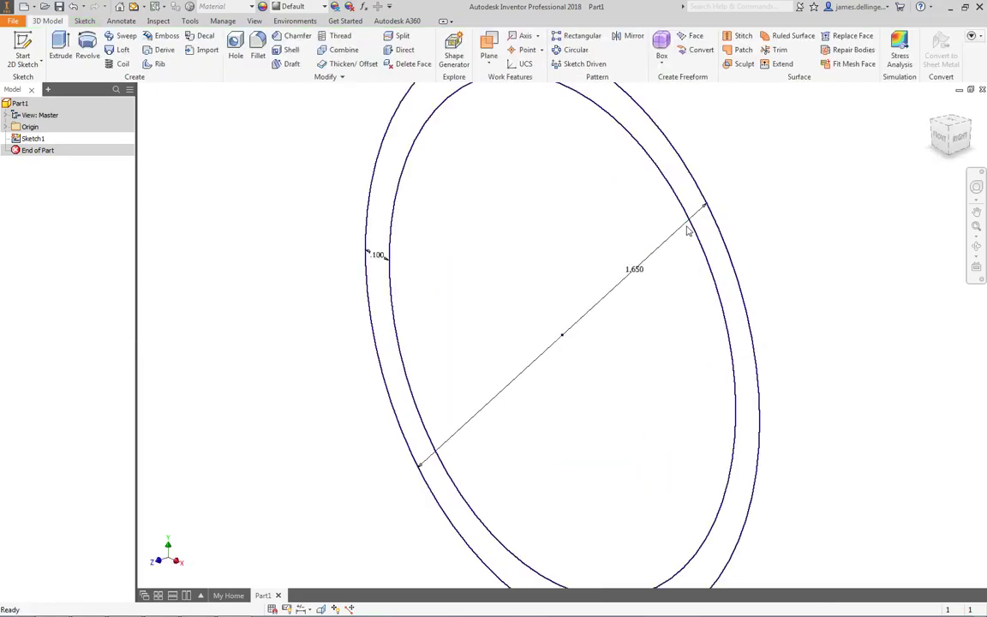
- Extrude the ring profile between the two circles to a 0.75 in distance
scroll(596, 306, "down", 5)
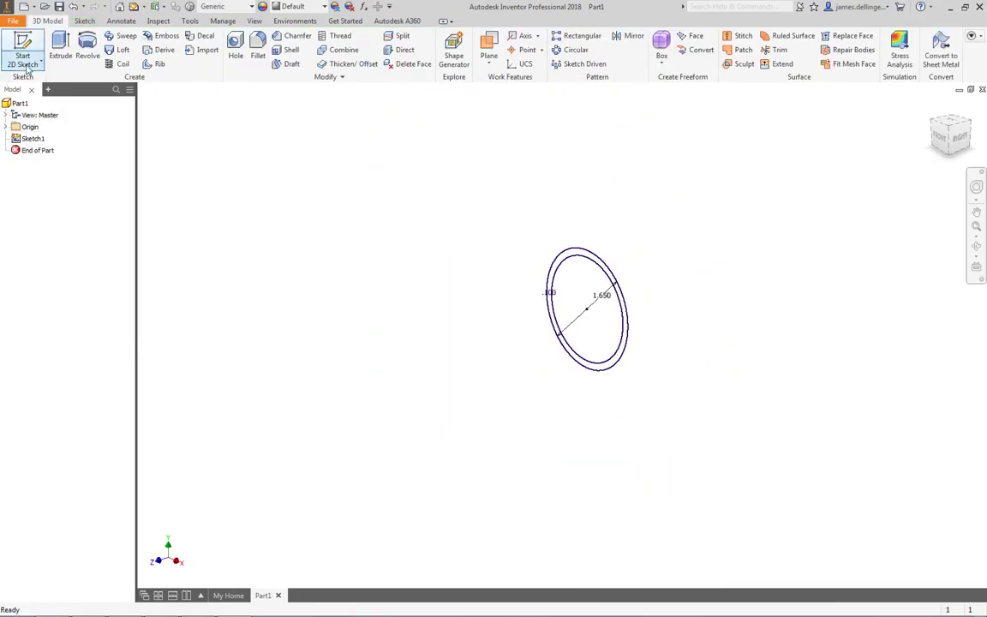
left_click(60, 43)
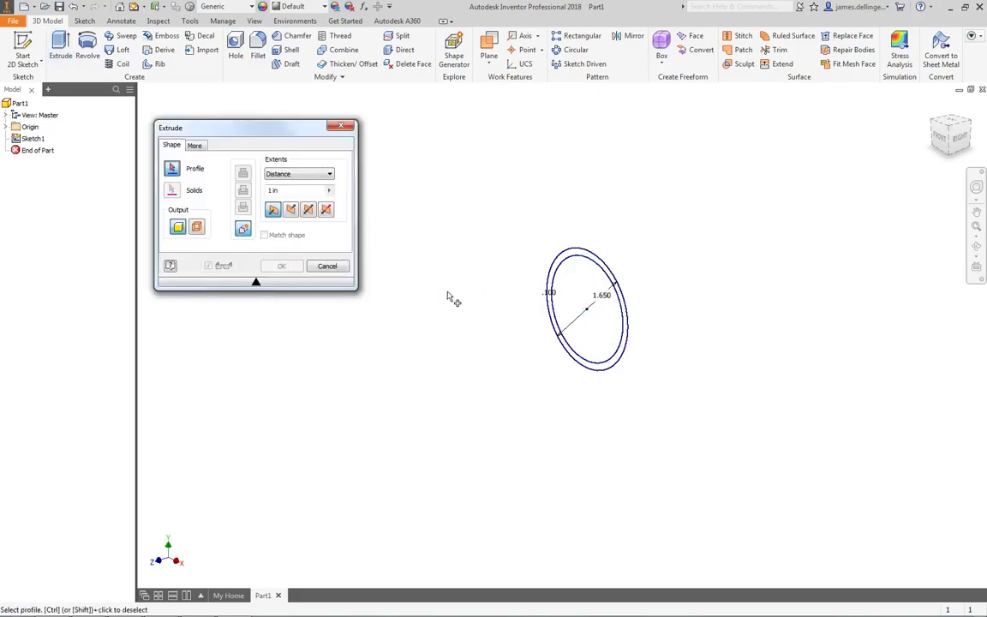
scroll(445, 297, "up", 3)
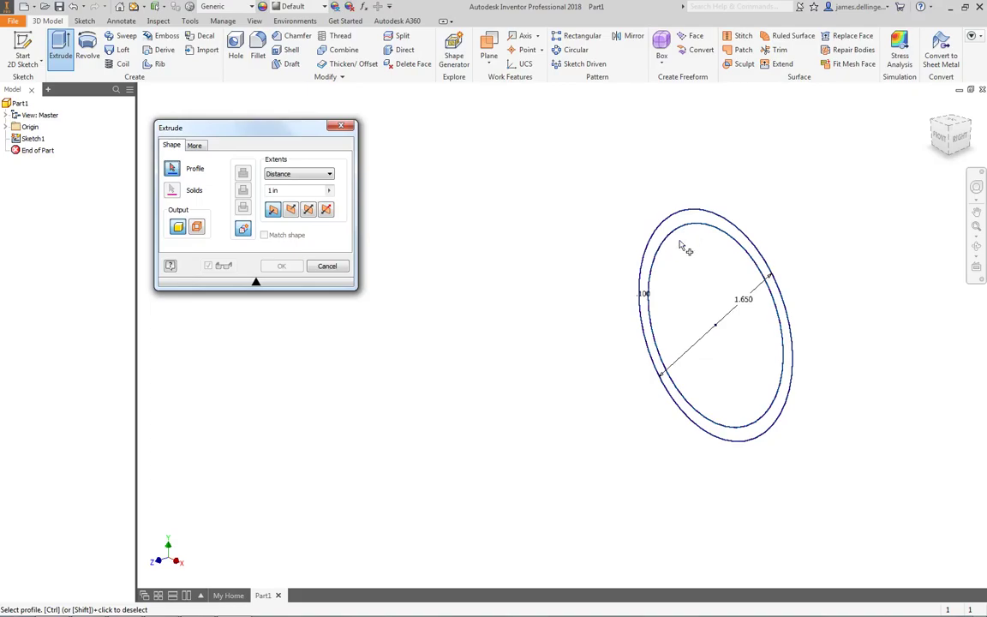
mouse_move(685, 248)
middle_mouse_down()
mouse_move(687, 262)
mouse_move(601, 258)
middle_mouse_up()
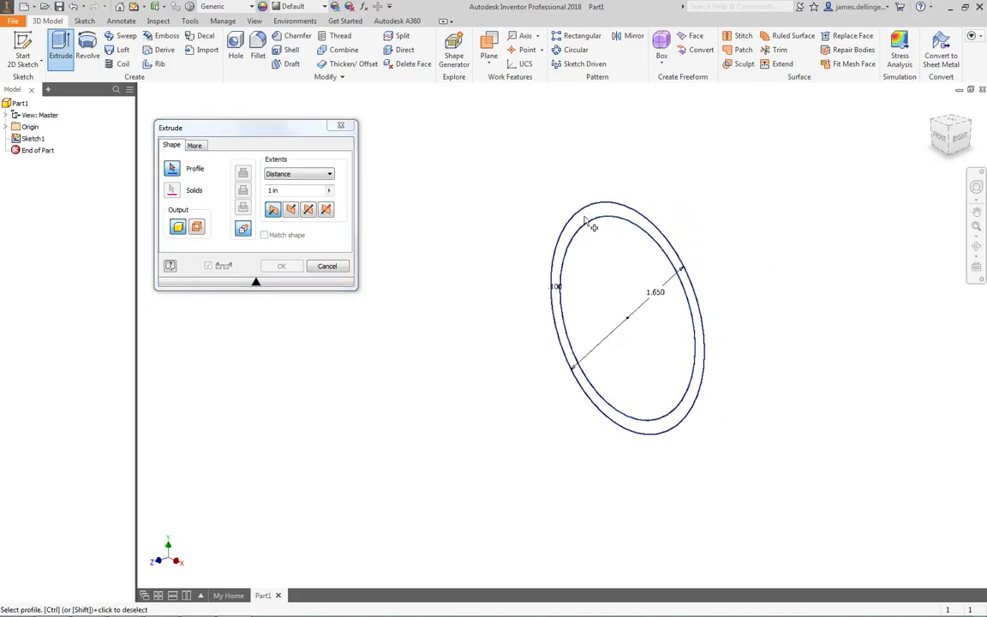
left_click(624, 359)
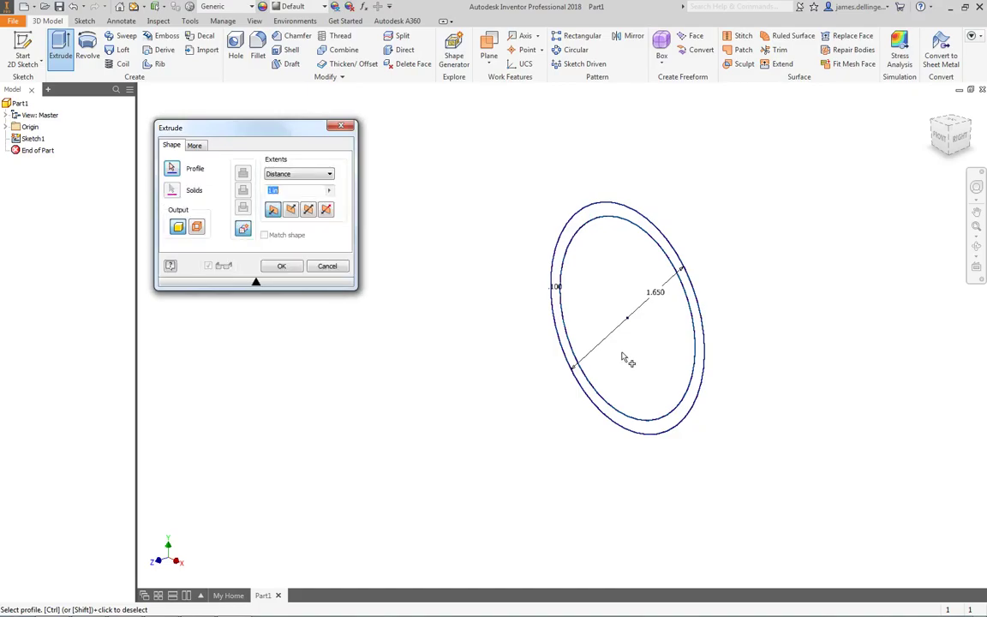
left_click(553, 283)
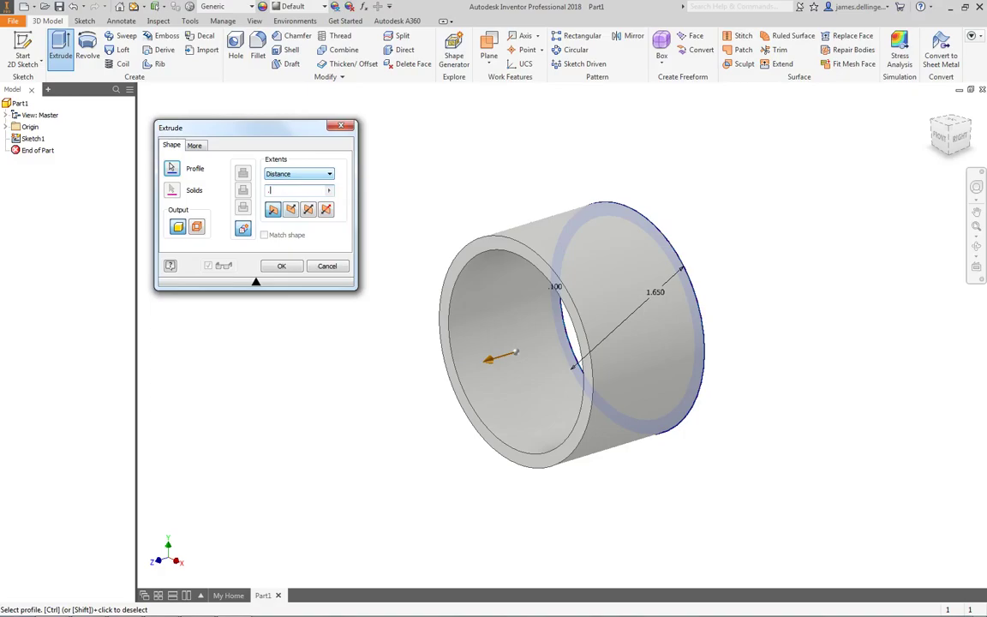
type(".75")
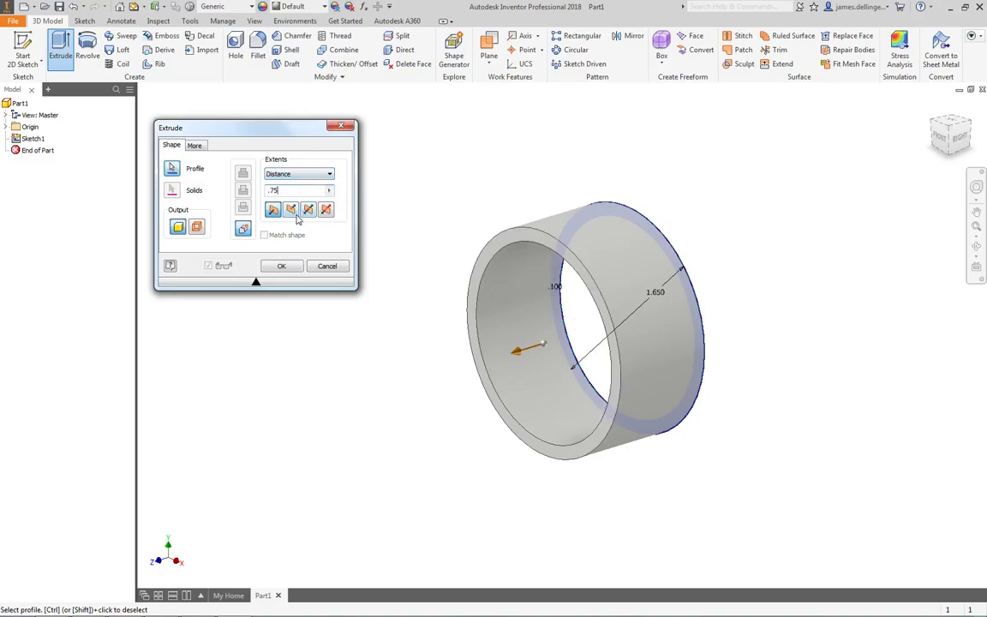
left_click(299, 269)
key("Return")
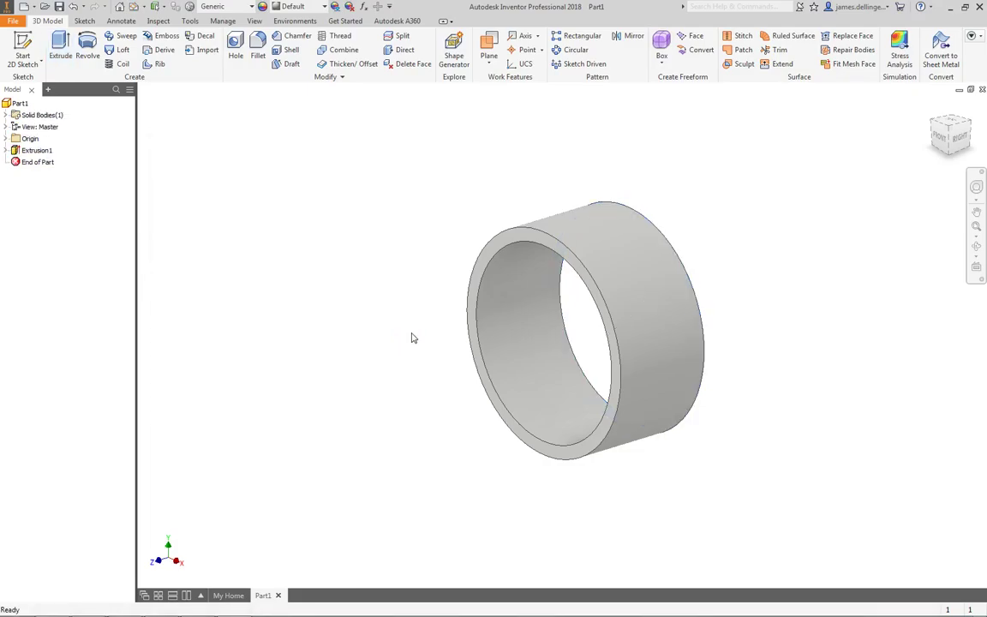
- Start a new sketch on the ring's front face after checking step b in OneNote
left_click(24, 53)
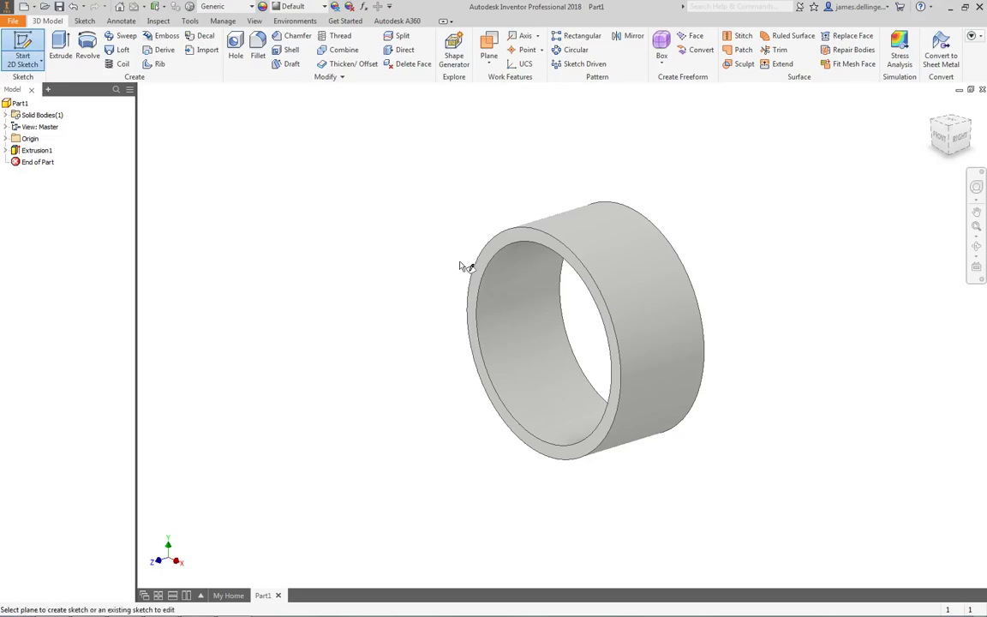
left_click(513, 248)
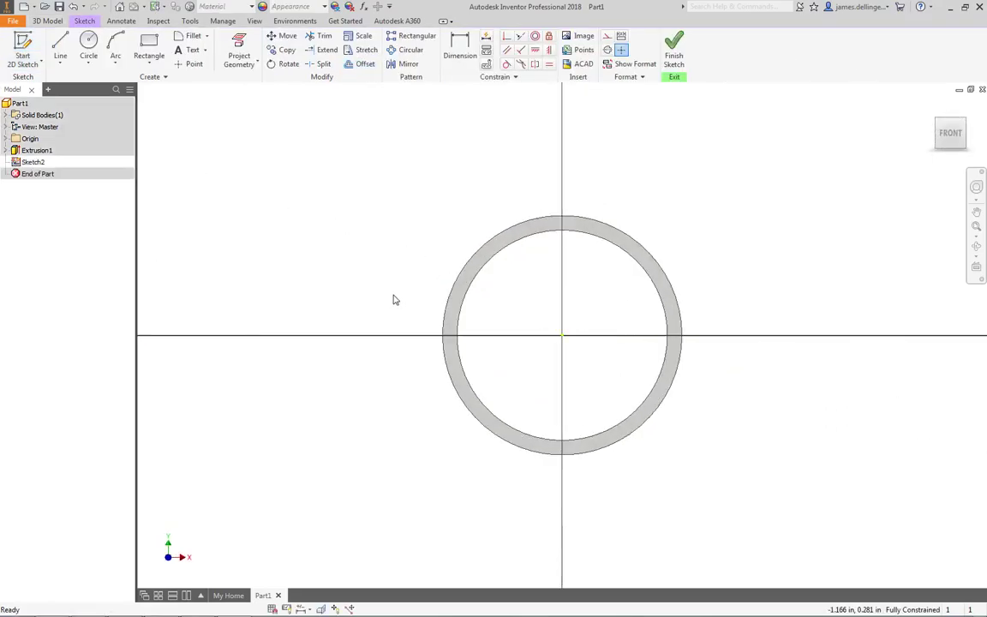
key("alt+Tab")
scroll(393, 293, "down", 3)
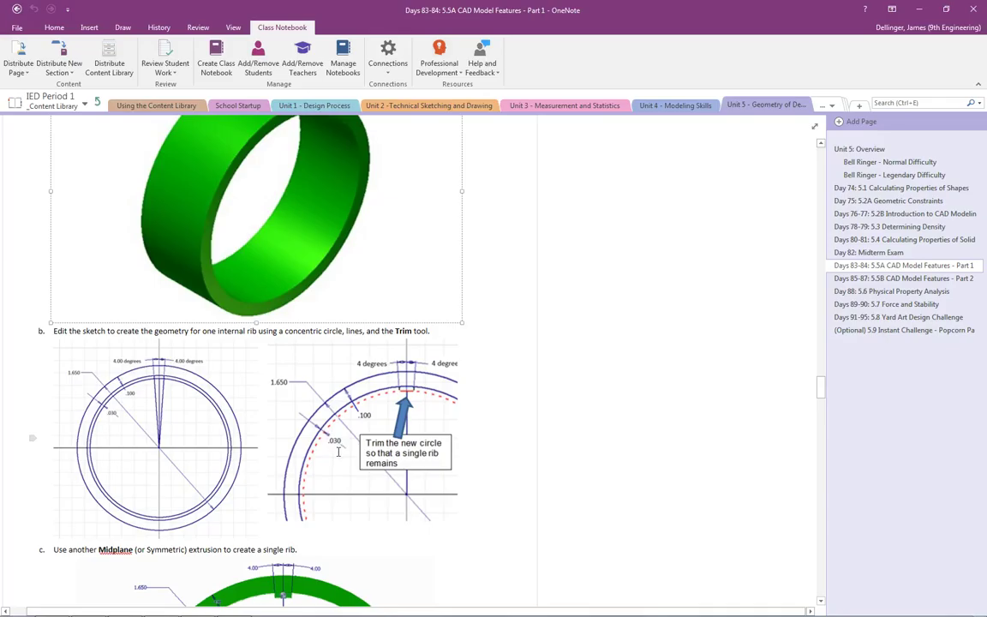
key("alt+Tab")
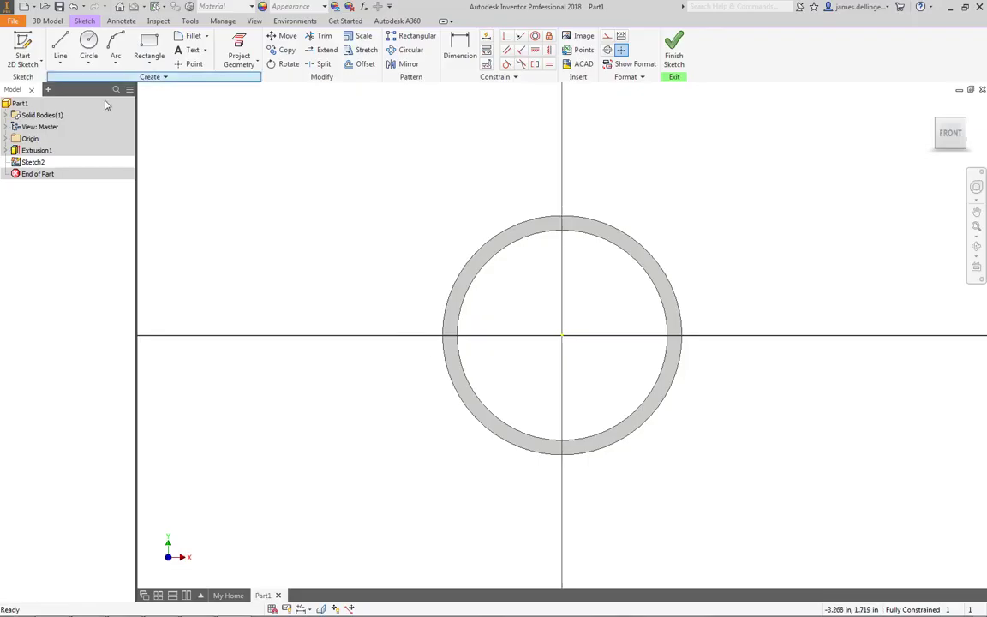
- Draw two wedge lines radiating from the ring's centre past its rim
left_click(62, 53)
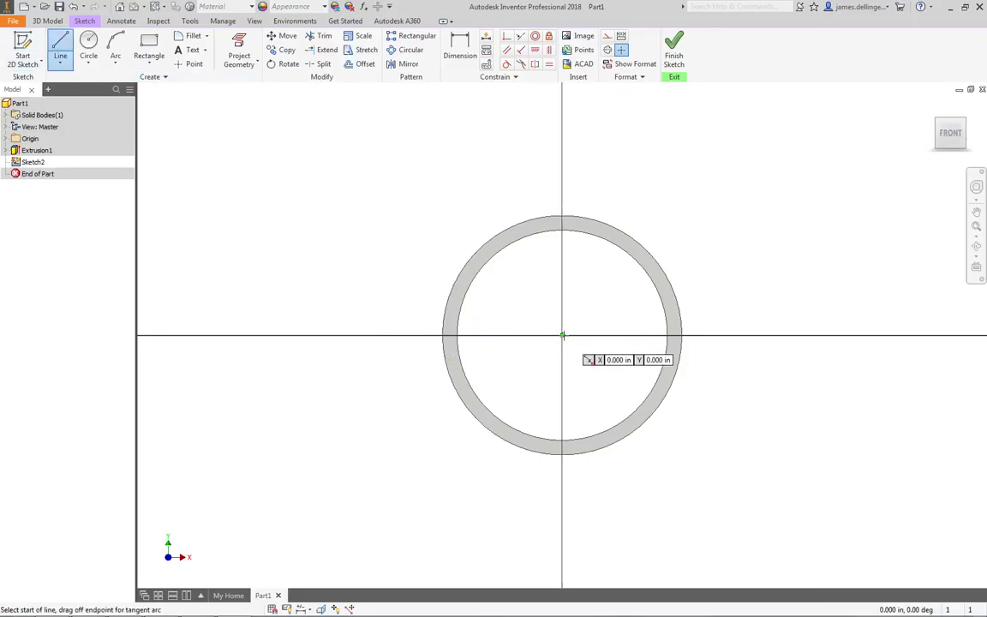
key("Return")
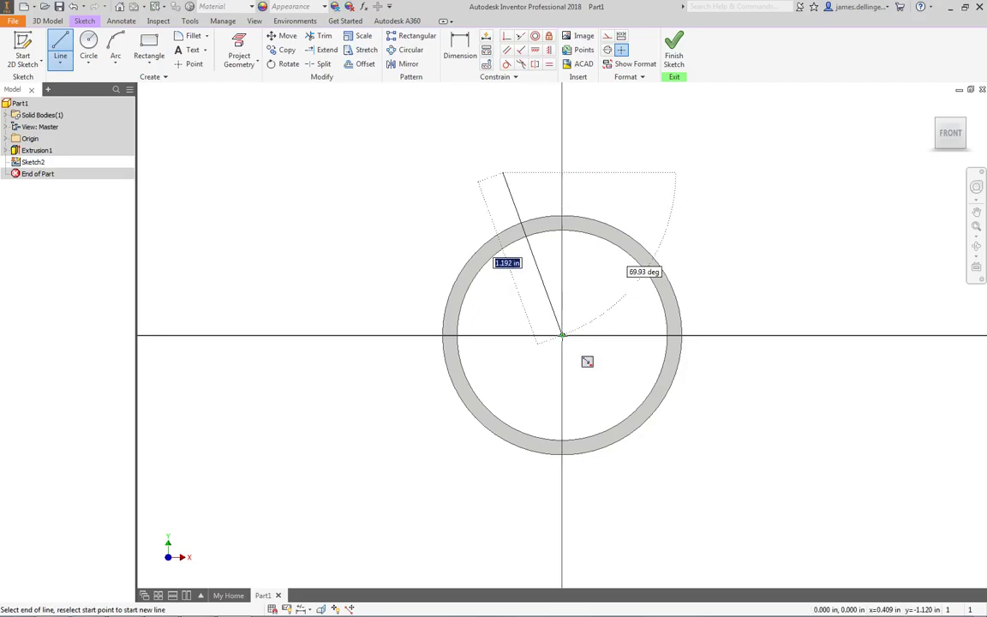
key("Return")
left_click(616, 172)
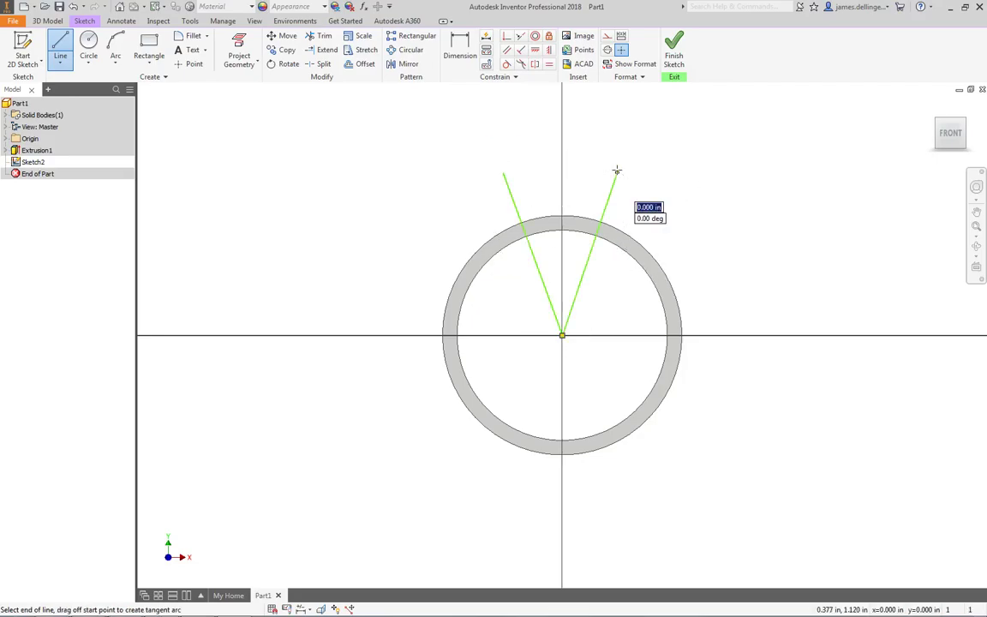
key("Escape")
key("d")
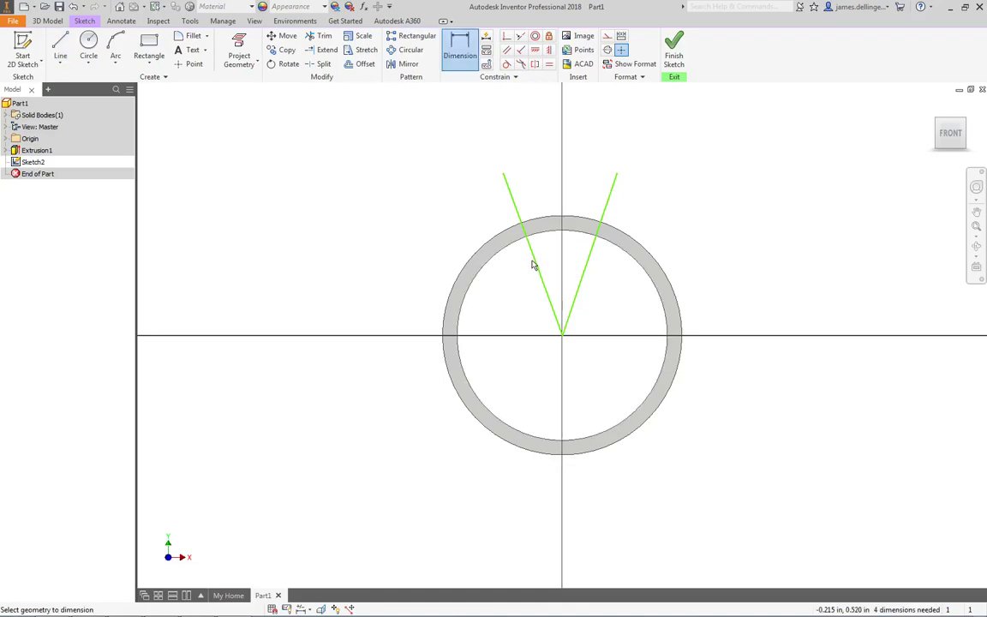
left_click(537, 262)
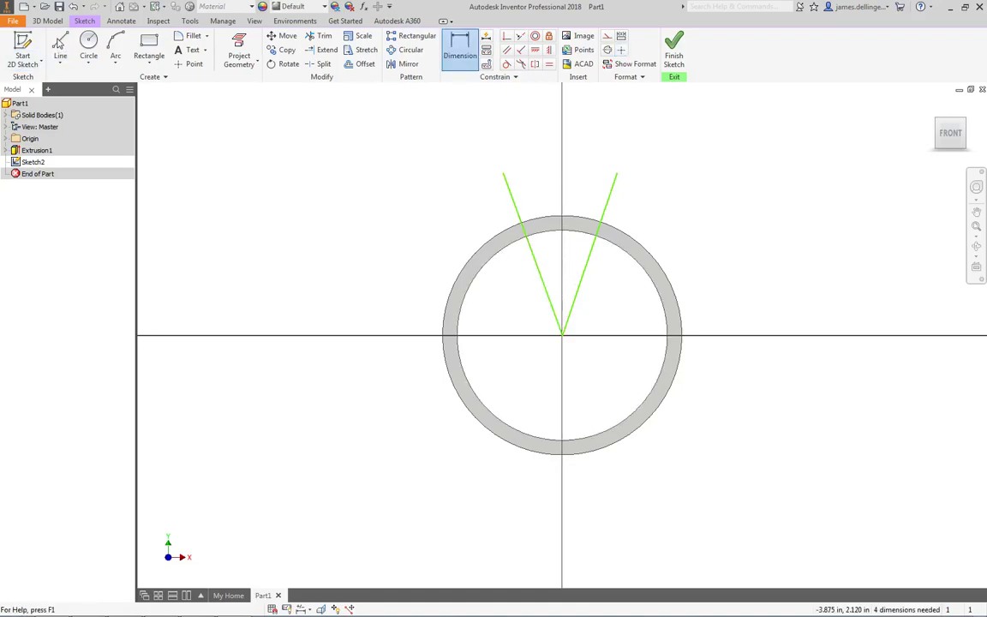
- Draw a vertical line up from the centre and make it construction geometry
left_click(58, 43)
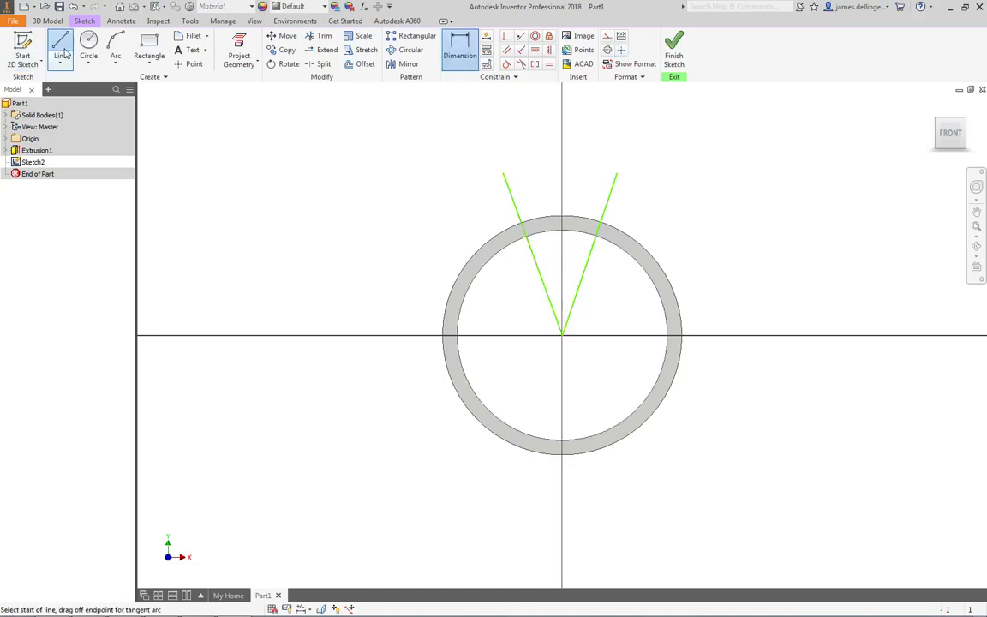
left_click(562, 335)
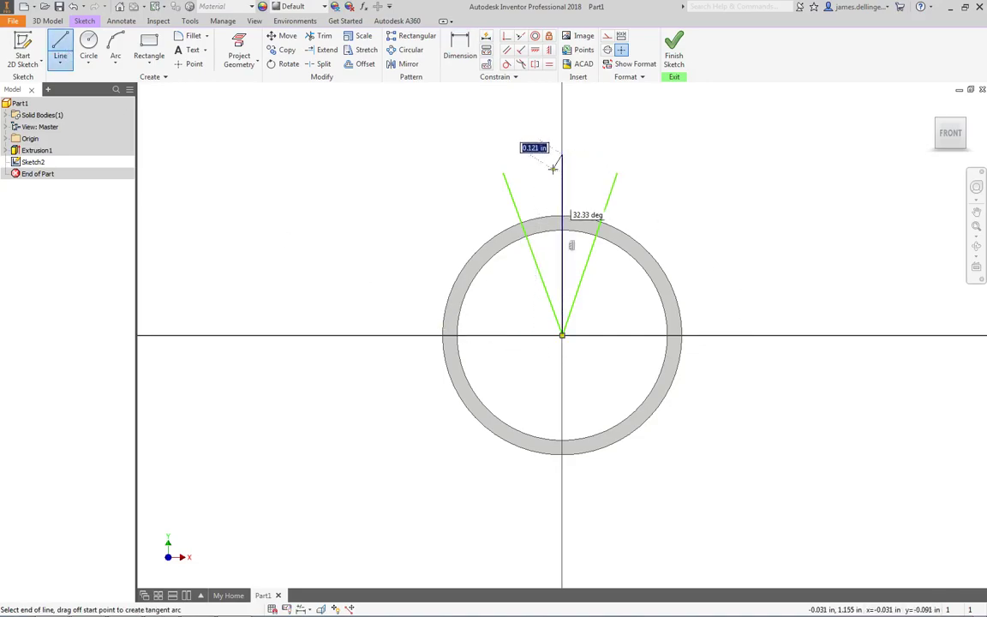
left_click(553, 168)
key("Escape")
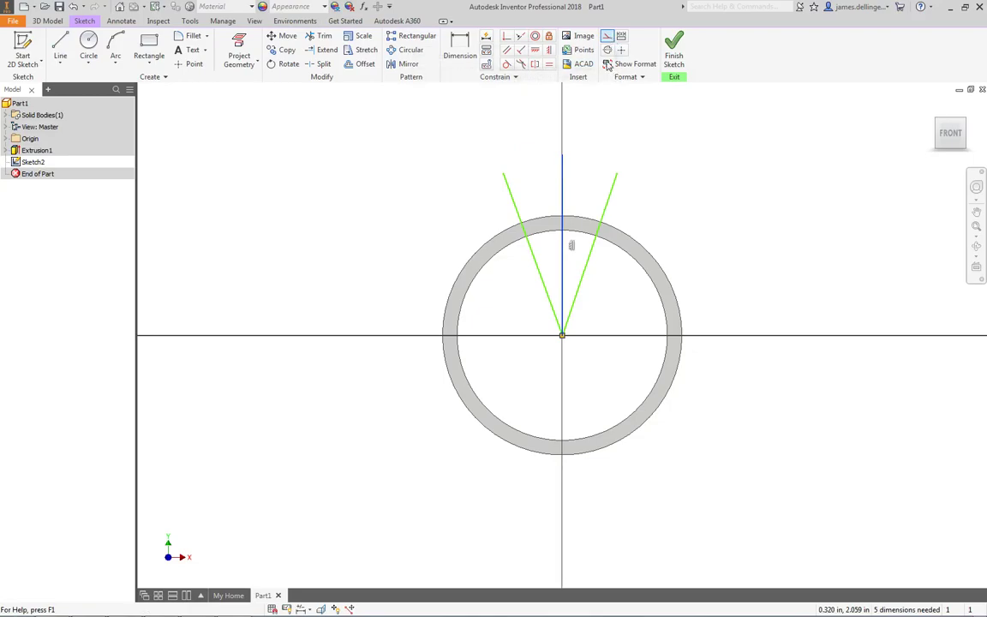
left_click(629, 196)
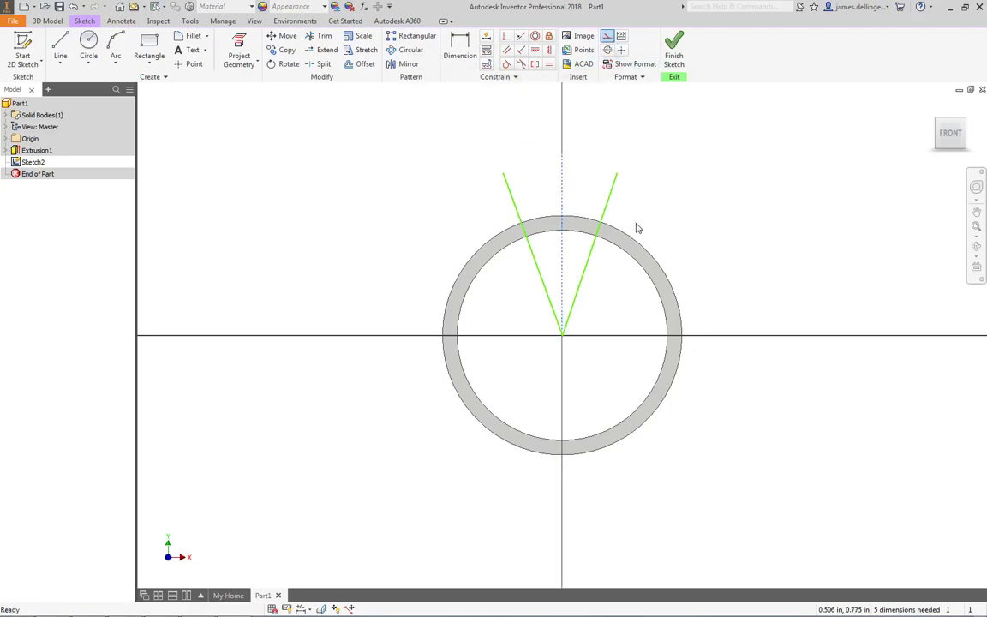
- Dimension the left and right wedge lines each 4° from the centreline
key("d")
left_click(516, 209)
left_click(562, 196)
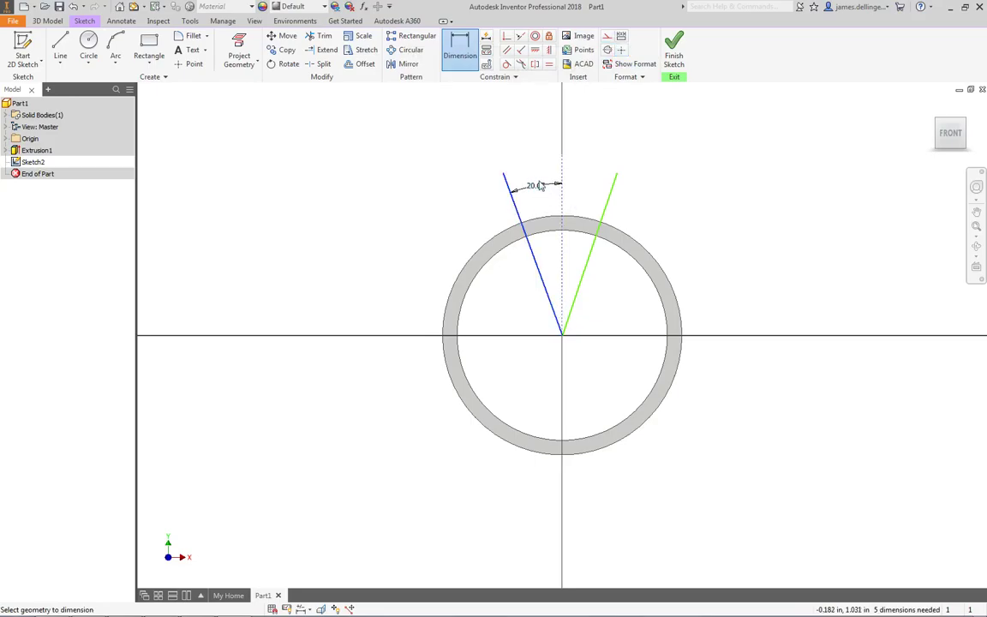
left_click(536, 190)
type("4")
key("Return")
left_click(557, 194)
left_click(605, 209)
left_click(606, 188)
type("4")
key("Return")
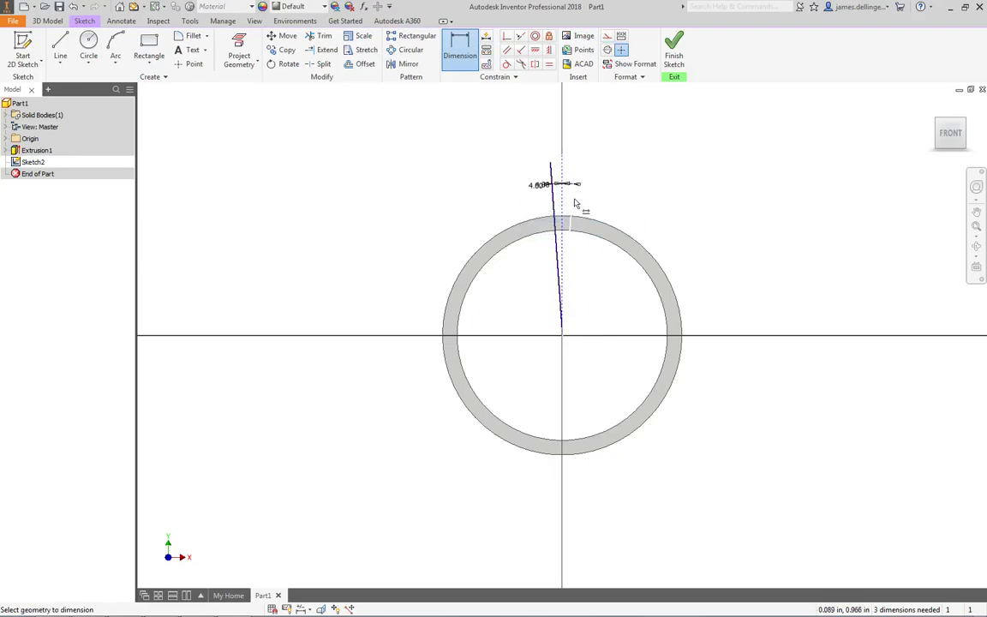
scroll(541, 285, "up", 3)
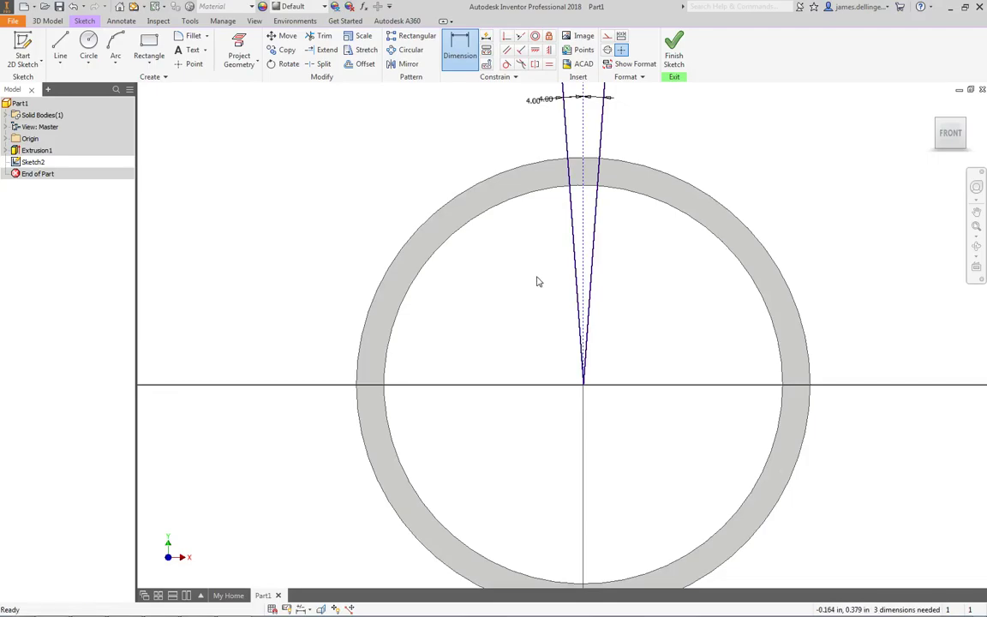
key("Escape")
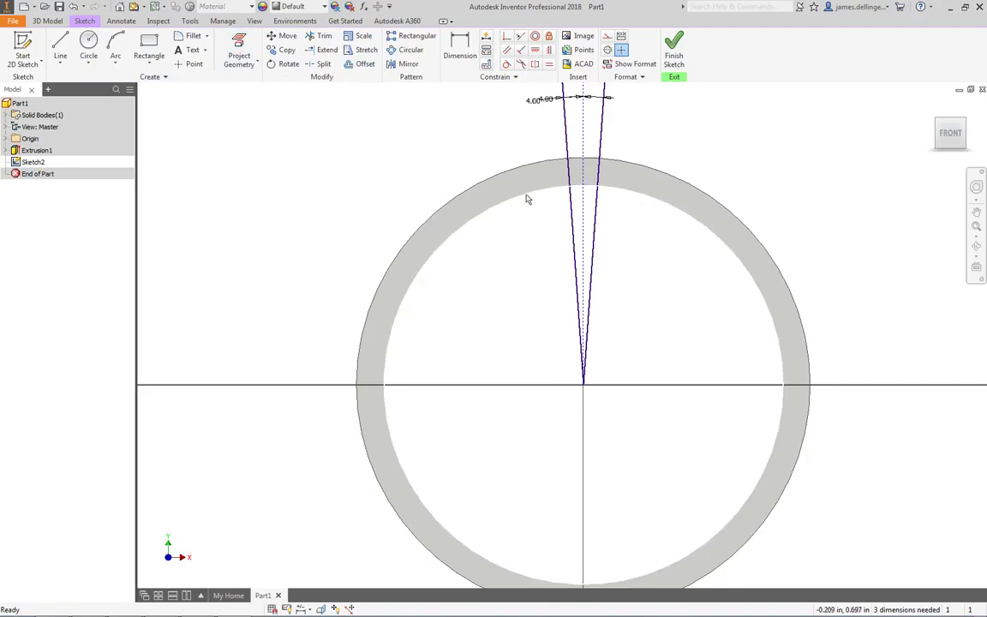
- Project the ring's inner edge and offset it 0.03 in inward
left_click(239, 53)
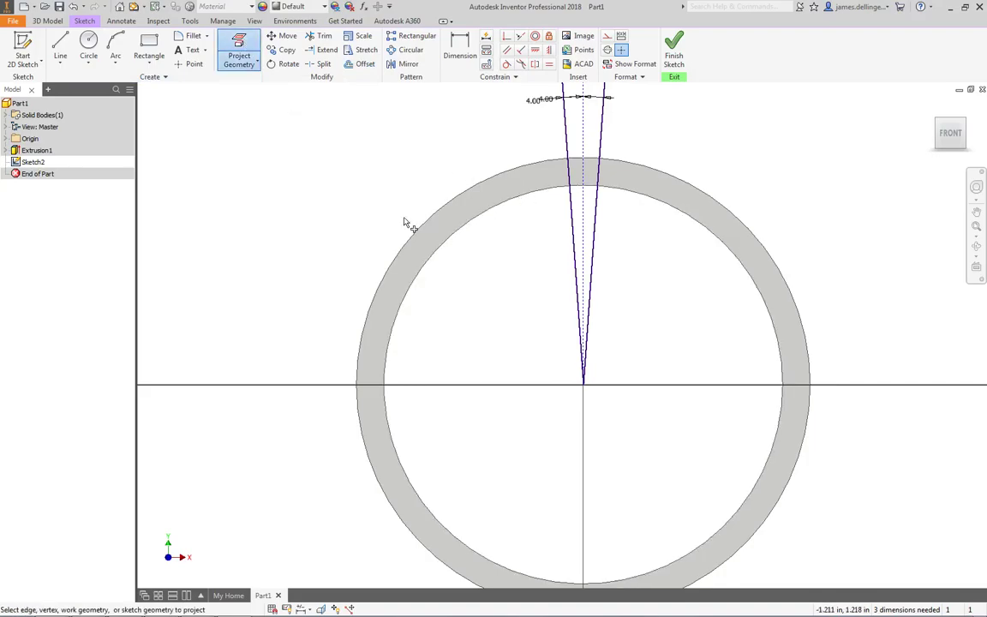
left_click(493, 212)
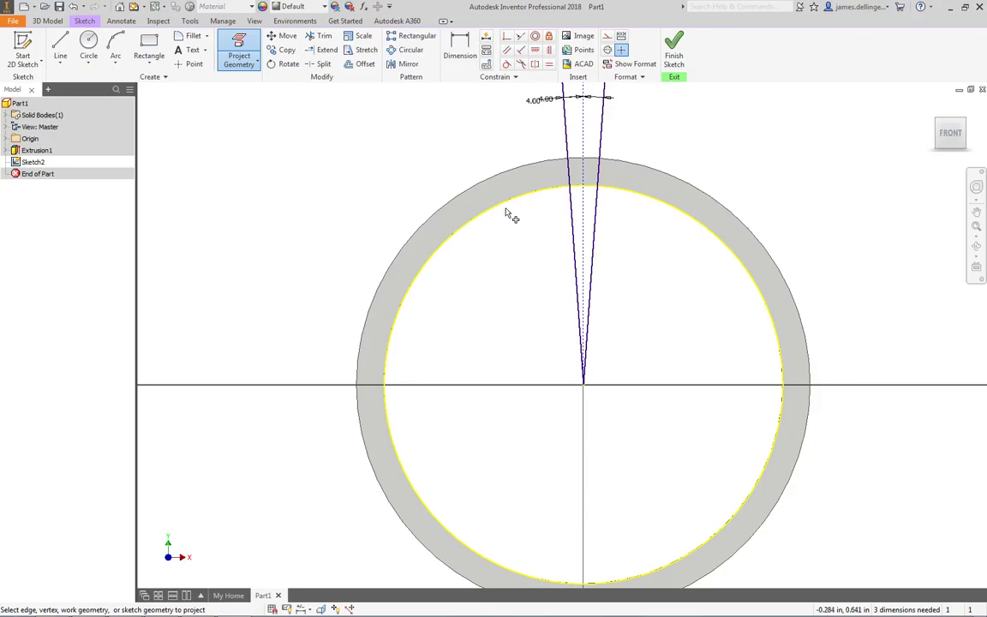
key("Escape")
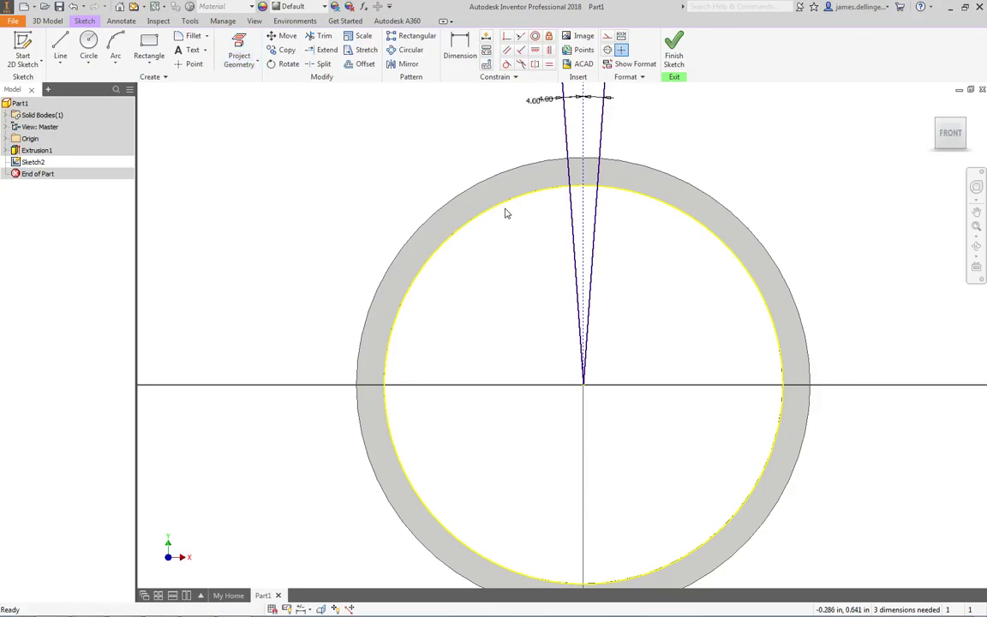
left_click(361, 65)
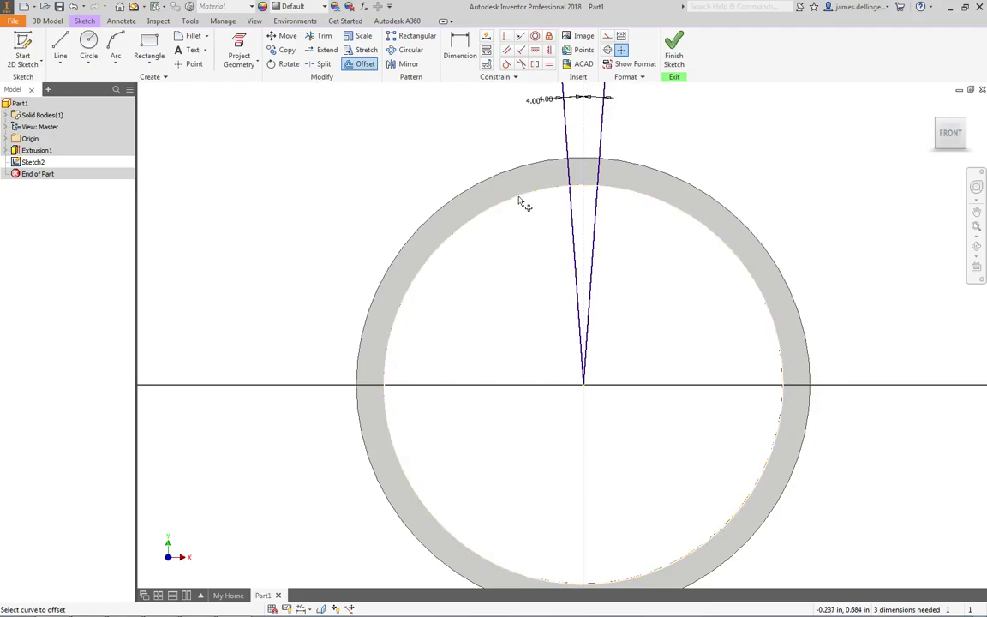
left_click(520, 202)
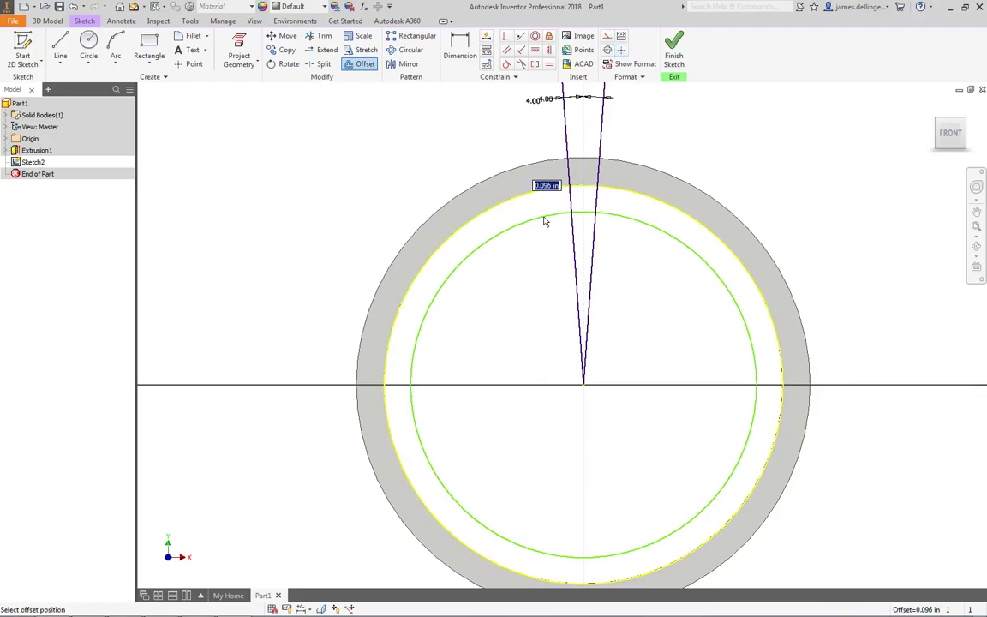
type("0.03")
key("Tab")
left_click(543, 222)
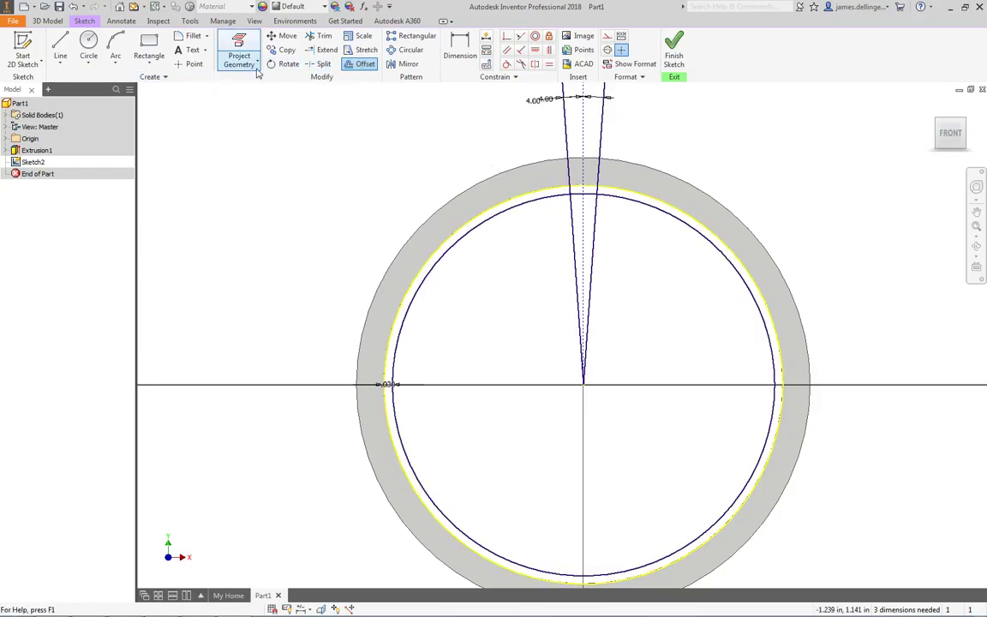
- Offset the projected inner circle 0.015 in outward
left_click(366, 64)
left_click(543, 196)
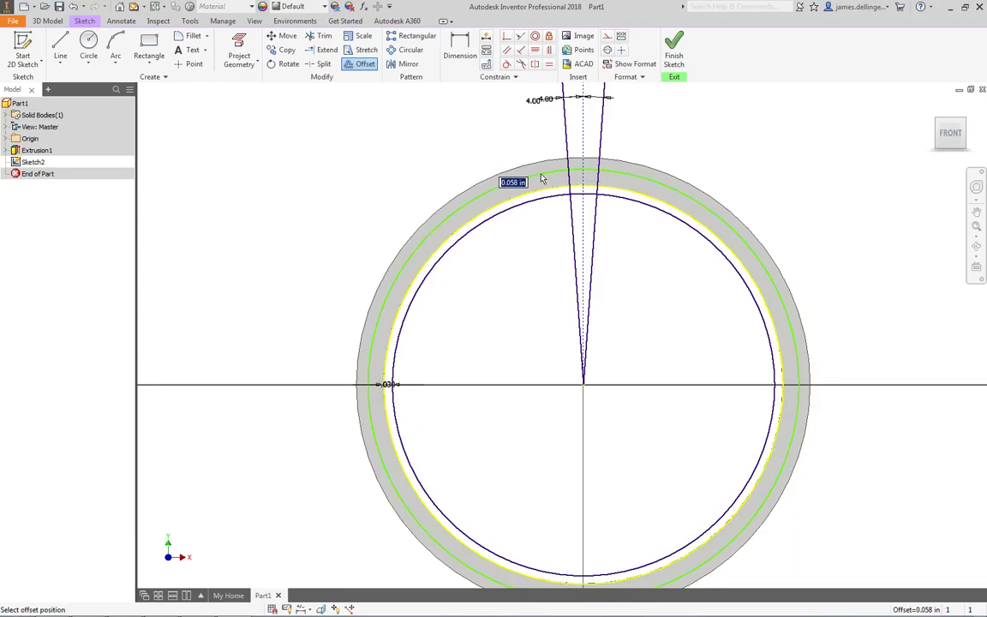
type(".015")
key("Return")
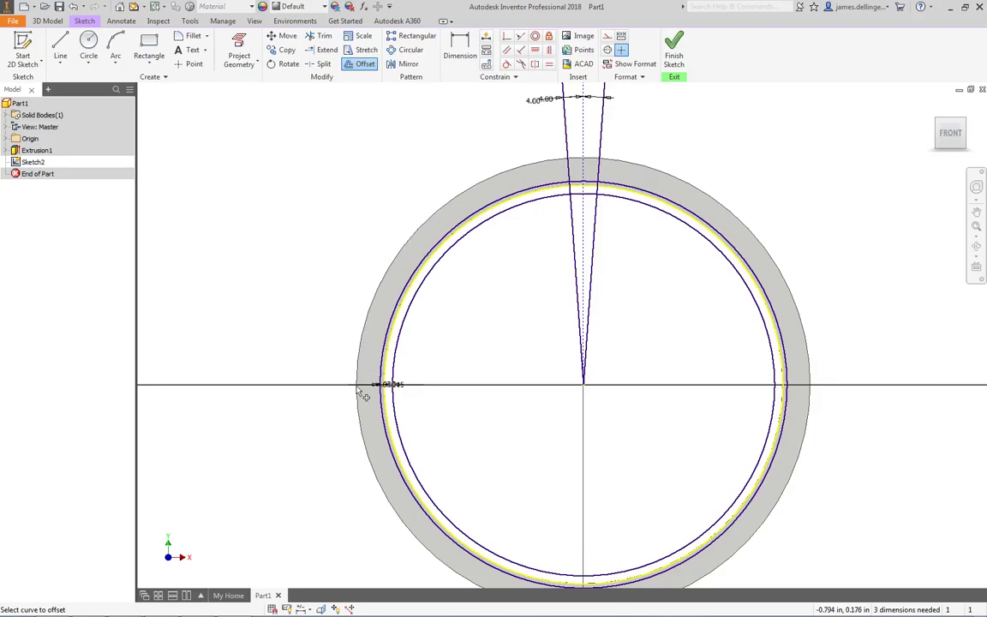
key("ctrl+z")
key("ctrl+y")
- Trim the offset circle arcs and radial lines outside the rib wedge
left_click(323, 36)
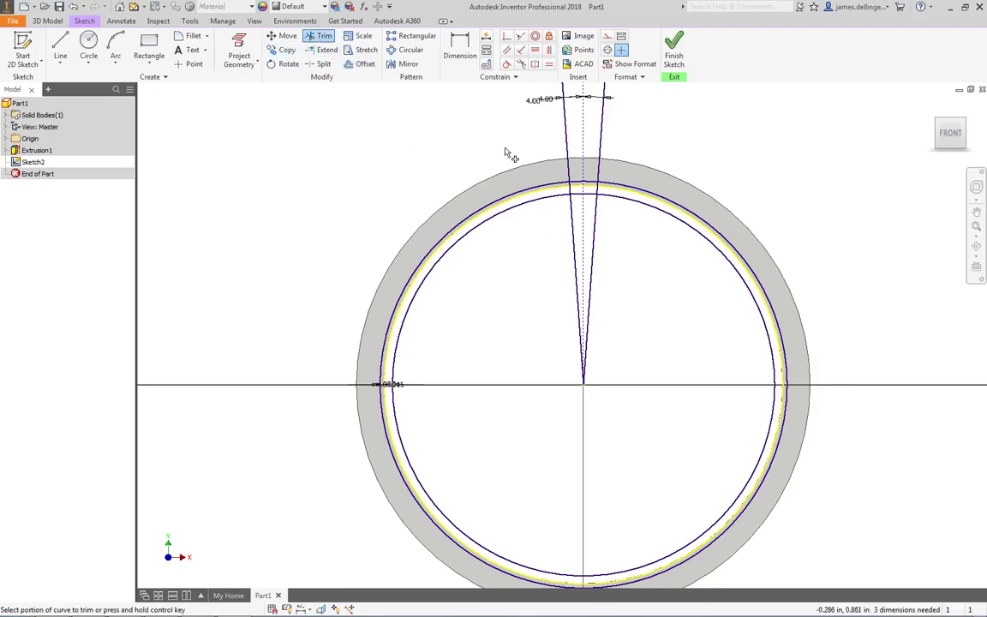
left_click_drag(524, 159, 561, 149)
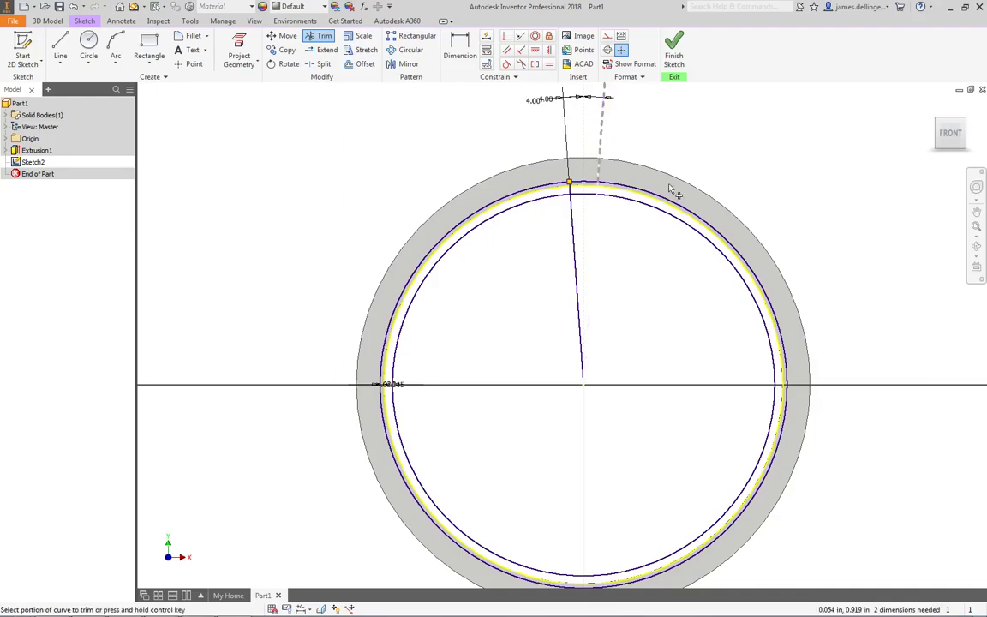
left_click_drag(520, 172, 519, 175)
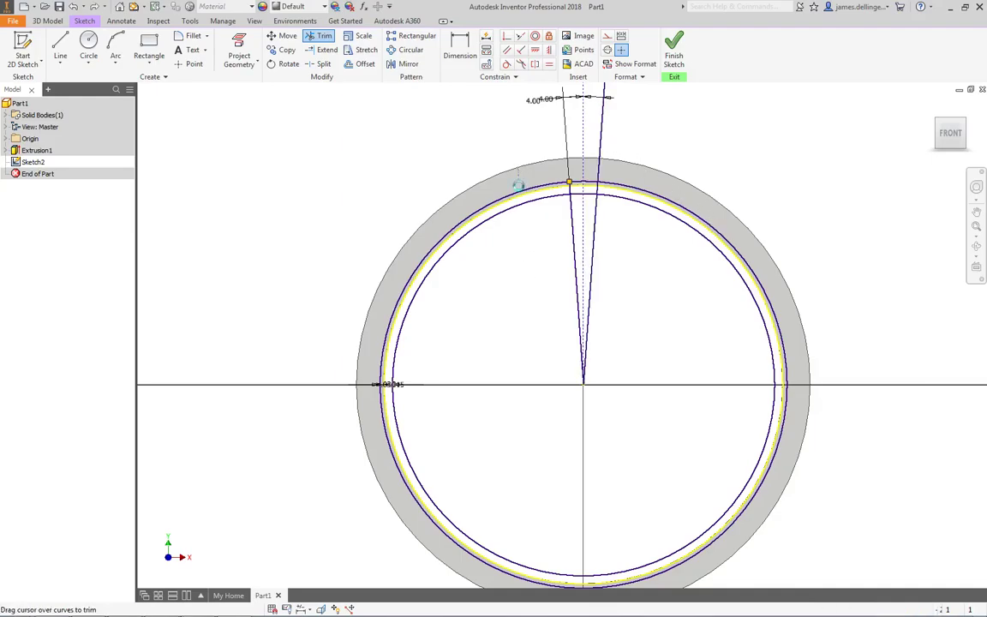
left_click(520, 197)
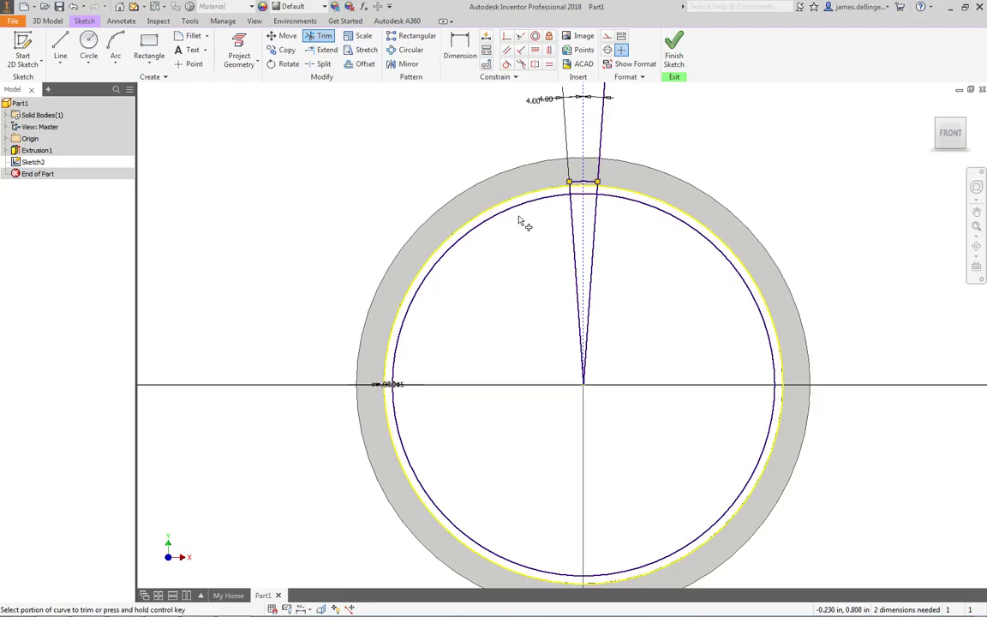
left_click(538, 200)
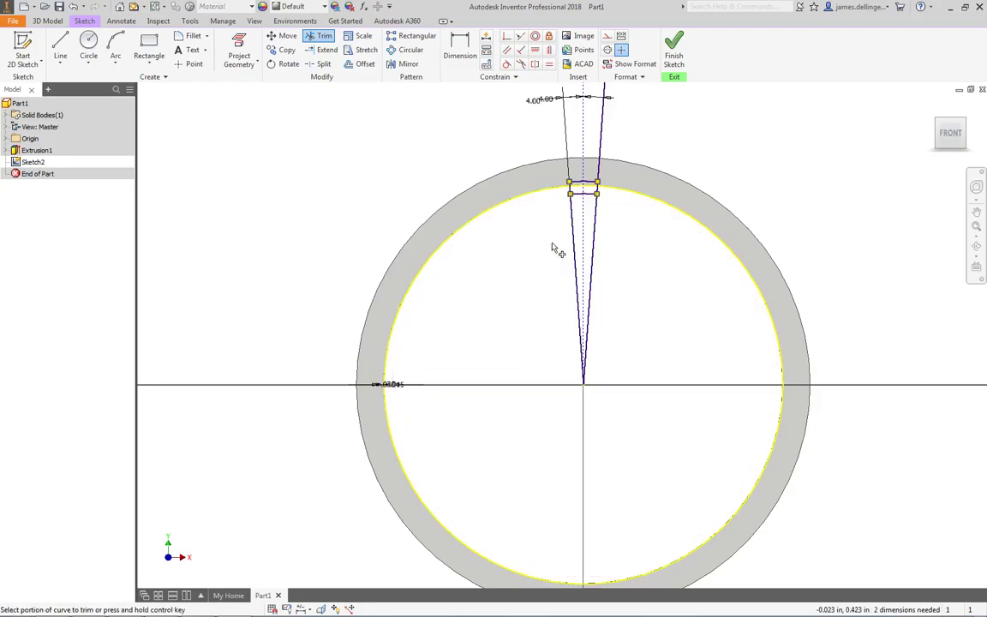
mouse_move(557, 234)
left_mouse_down()
mouse_move(610, 225)
mouse_move(595, 228)
mouse_move(649, 298)
left_mouse_up()
left_click(595, 229)
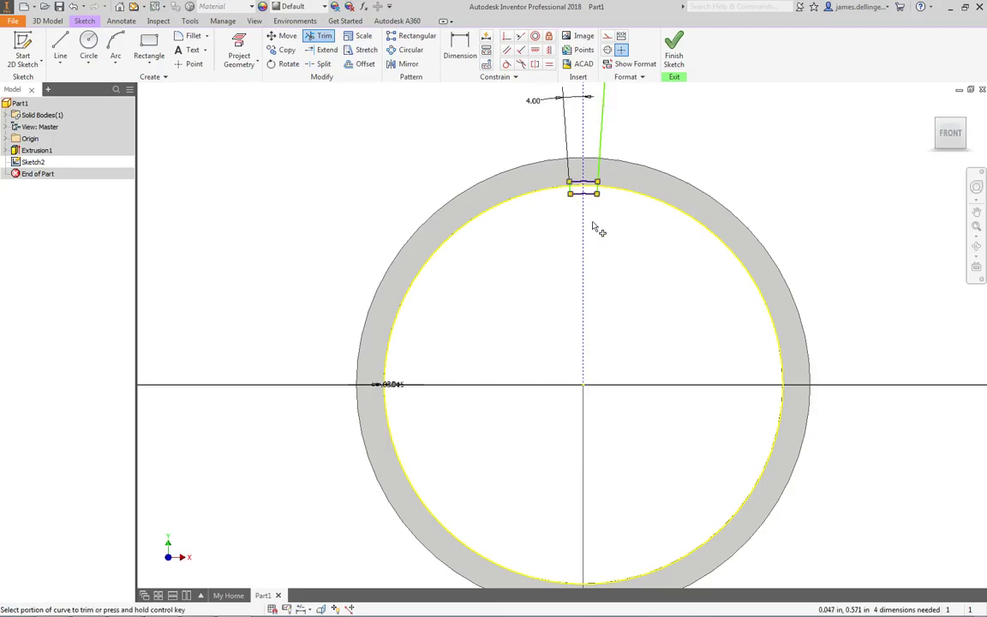
- Trim the leftover line pieces around the rib outline
scroll(597, 225, "down", 3)
scroll(597, 226, "up", 5)
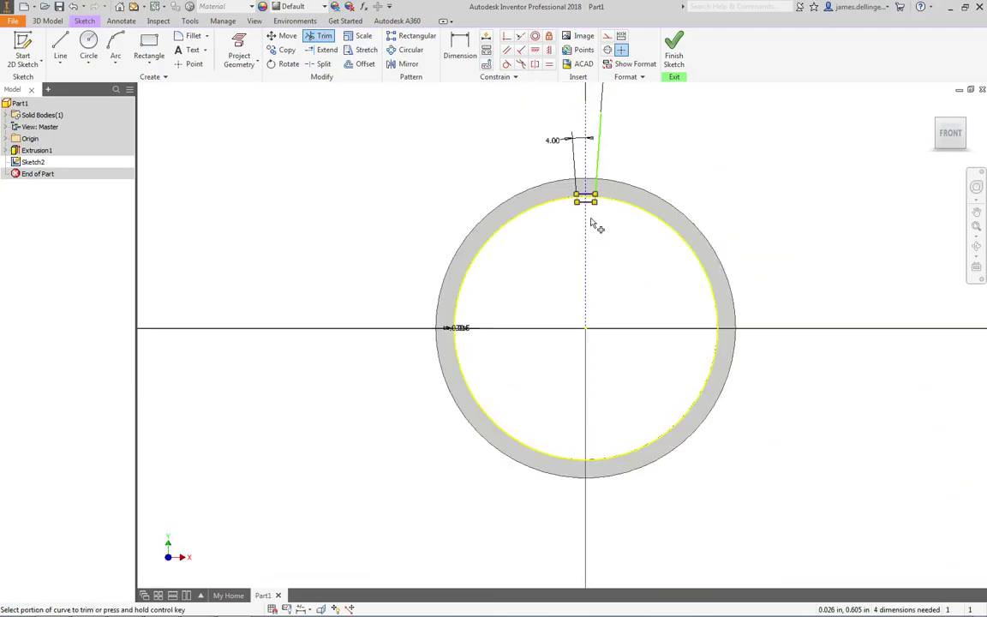
scroll(598, 225, "down", 3)
left_click_drag(659, 134, 543, 120)
scroll(601, 225, "down", 3)
scroll(602, 227, "up", 2)
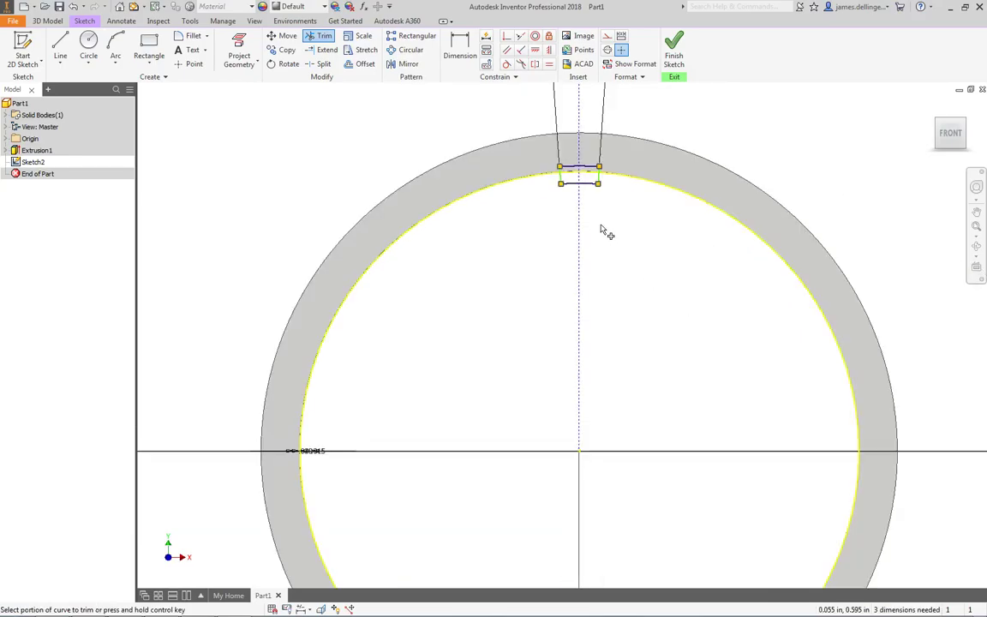
key("Escape")
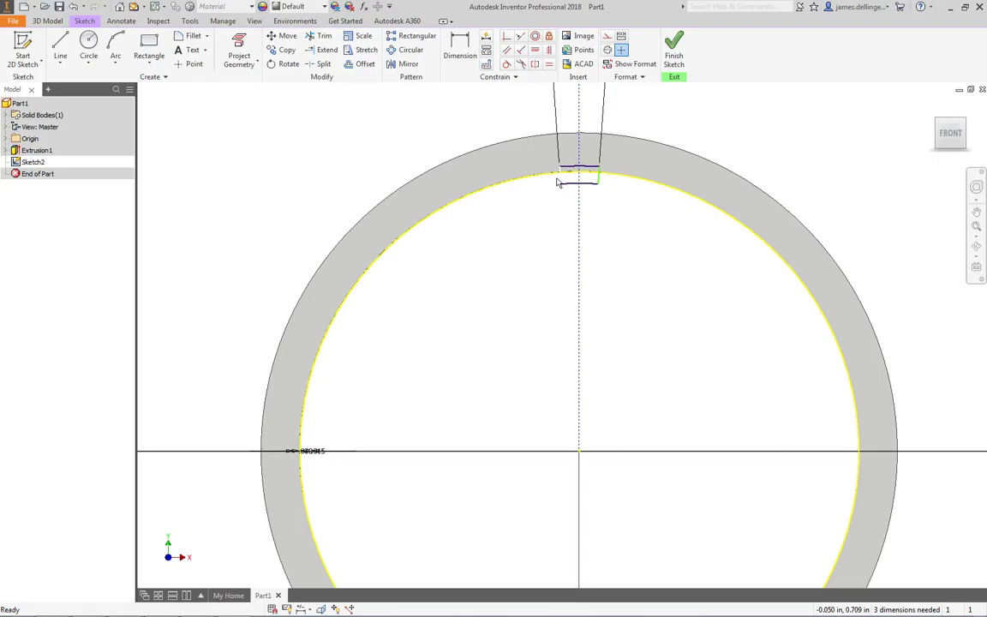
- Try dragging the rib profile to reshape it, then undo both changes
mouse_move(557, 183)
left_mouse_down()
mouse_move(536, 191)
mouse_move(568, 190)
mouse_move(536, 204)
mouse_move(544, 226)
left_mouse_up()
scroll(549, 240, "down", 5)
scroll(562, 205, "up", 4)
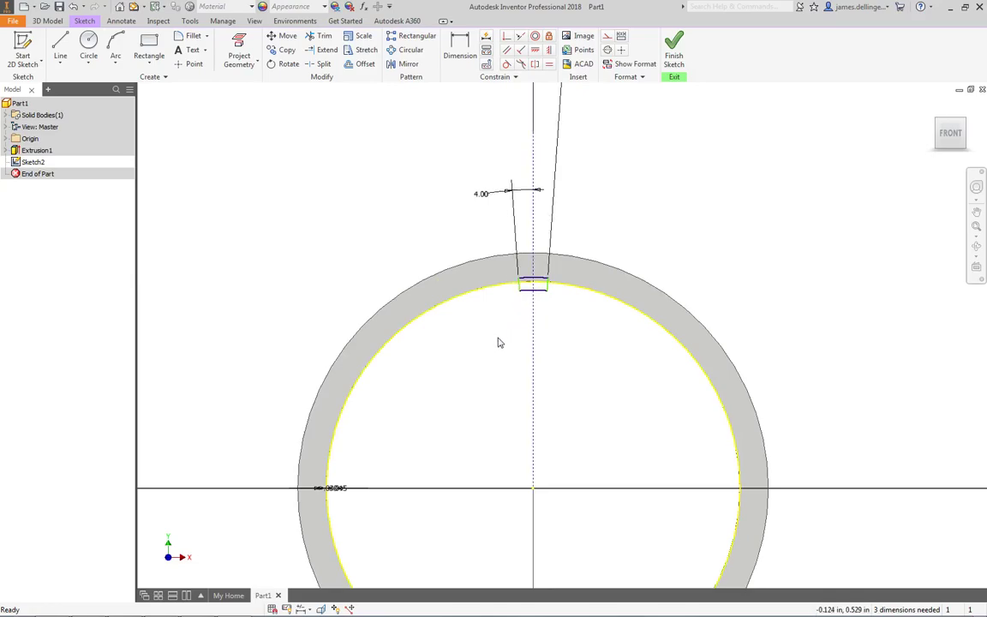
key("ctrl+z")
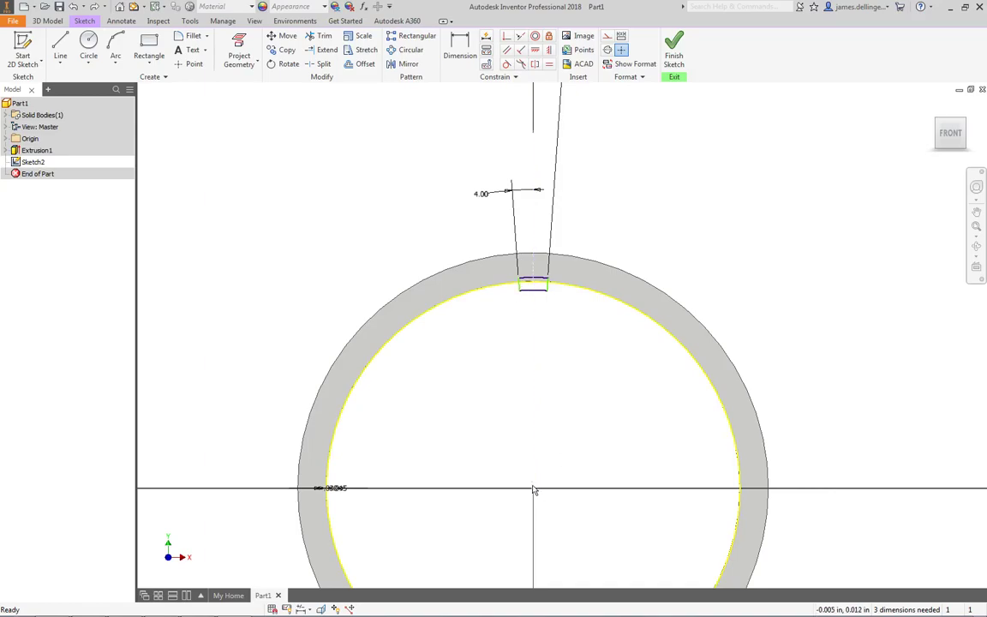
mouse_move(521, 293)
left_mouse_down()
mouse_move(469, 321)
mouse_move(464, 297)
left_mouse_up()
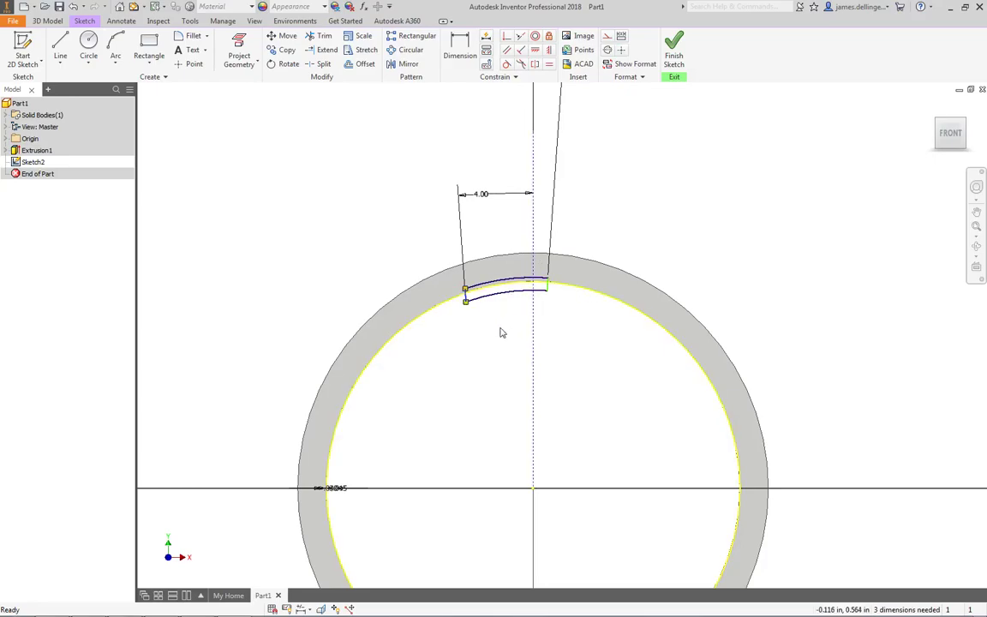
key("ctrl+z")
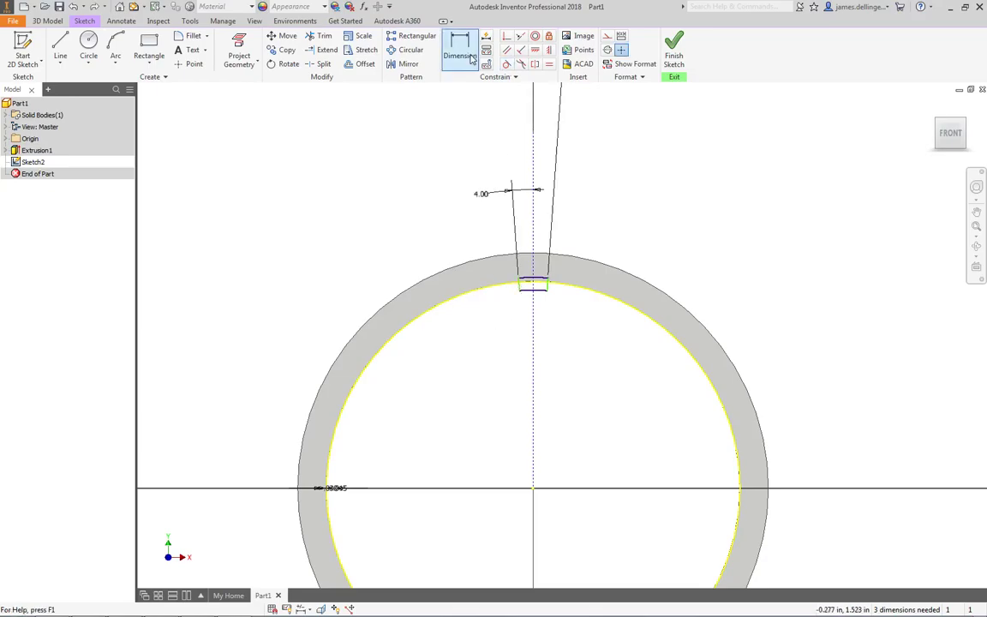
- Draw two lines from the slot's corners to the ring's centre, forming a V
left_click(60, 47)
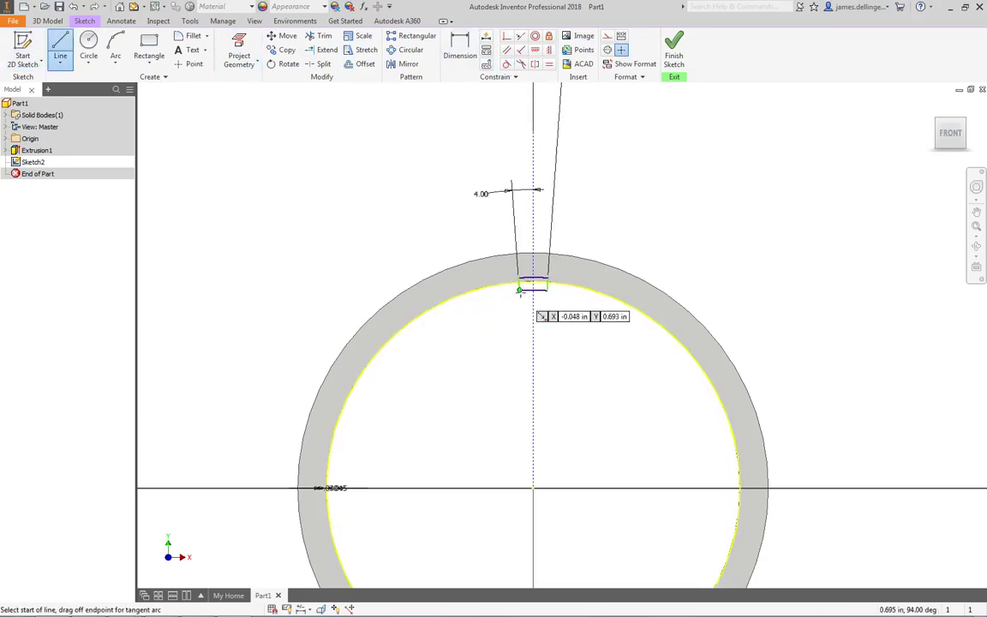
left_click(520, 289)
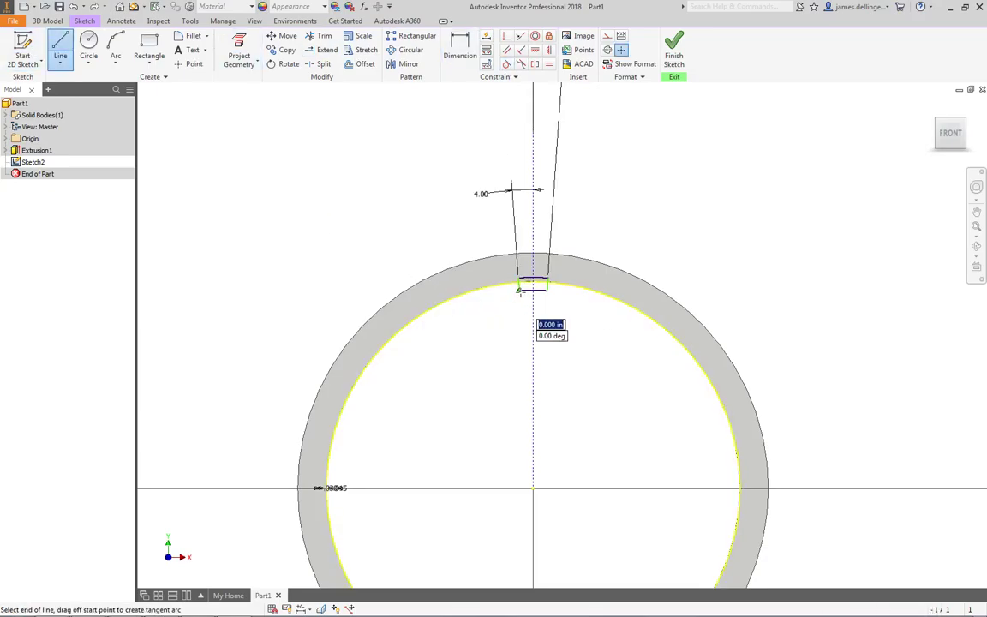
left_click(533, 488)
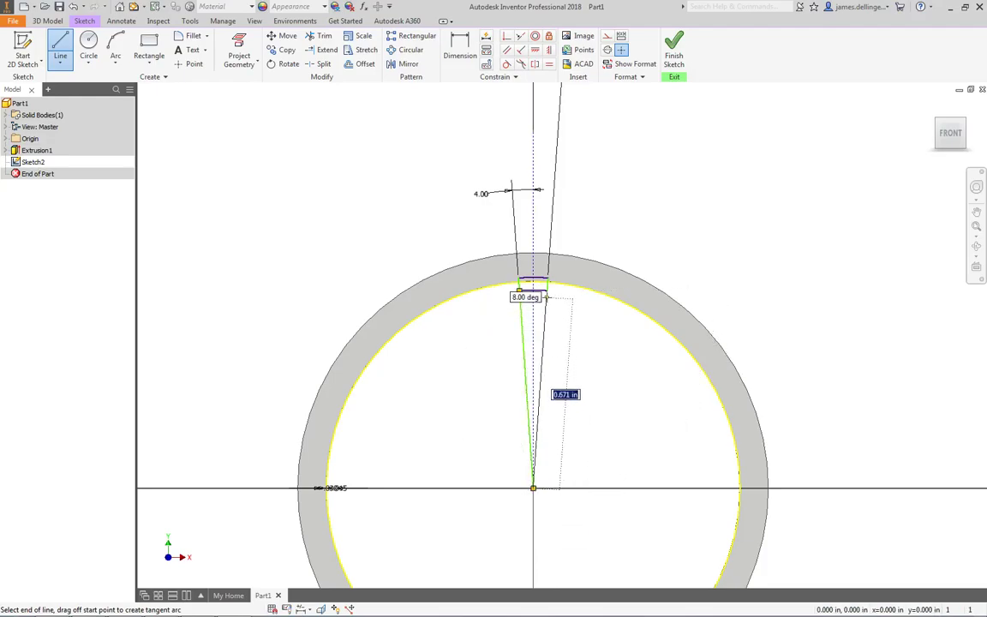
double_click(547, 290)
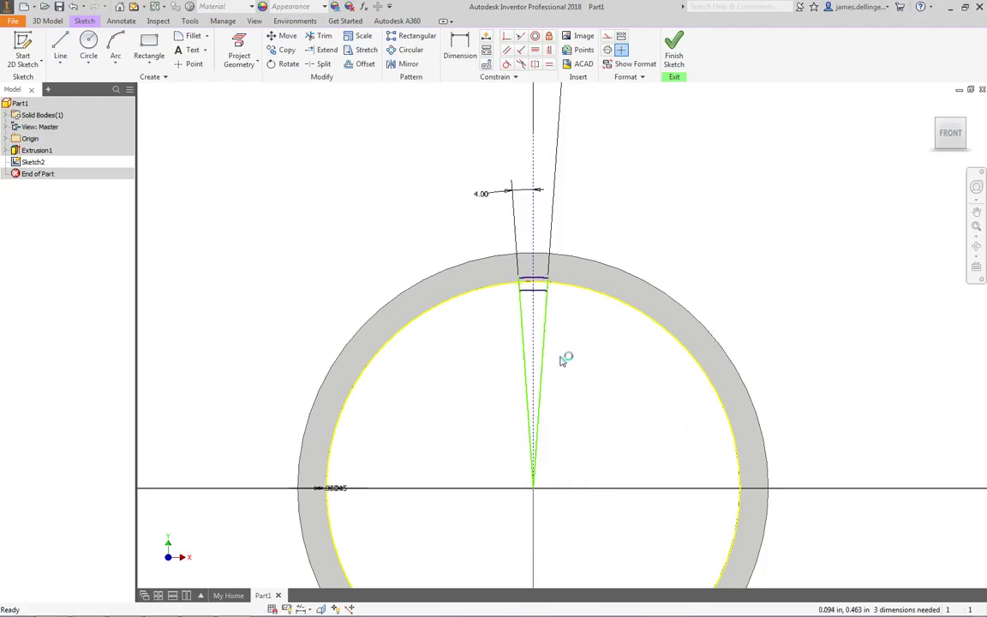
- Convert the two V lines and the inner circle to construction geometry
left_click(535, 35)
left_click(524, 348)
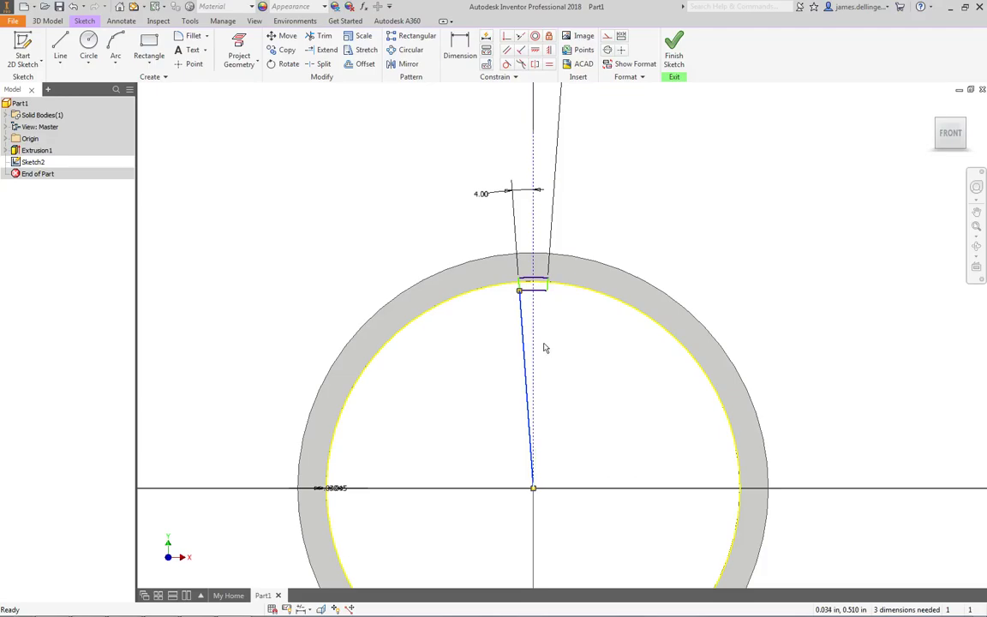
left_click(544, 348, "ctrl")
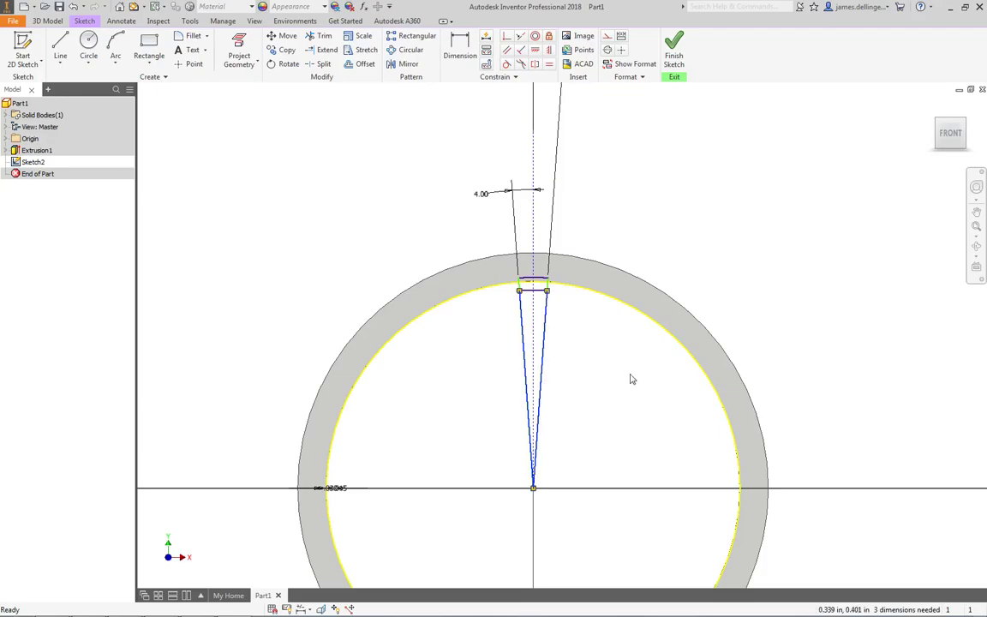
left_click(605, 298, "ctrl")
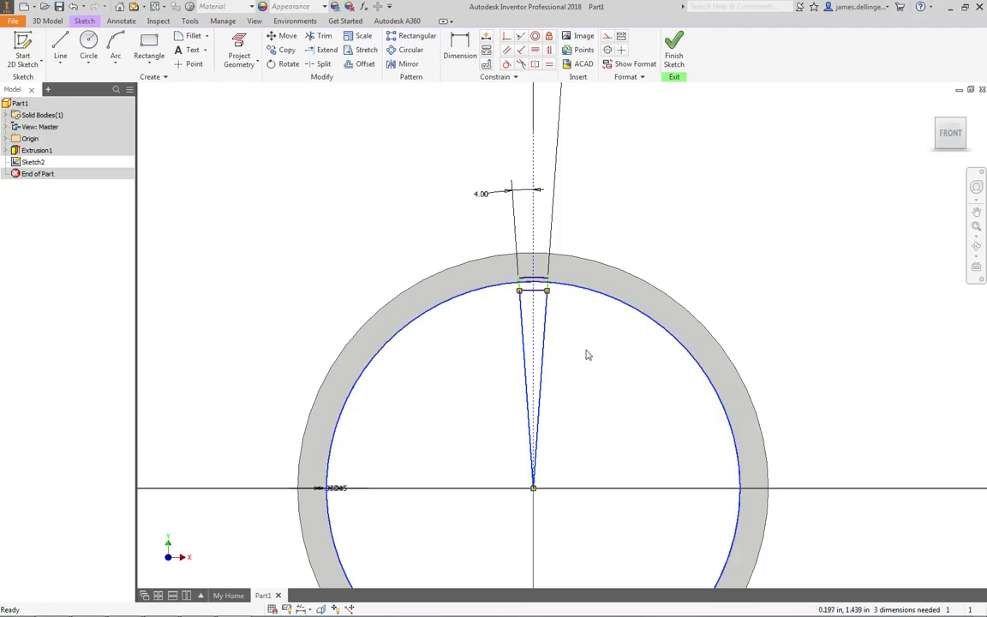
left_click(588, 293, "ctrl")
left_click(589, 292, "ctrl")
left_click(607, 35)
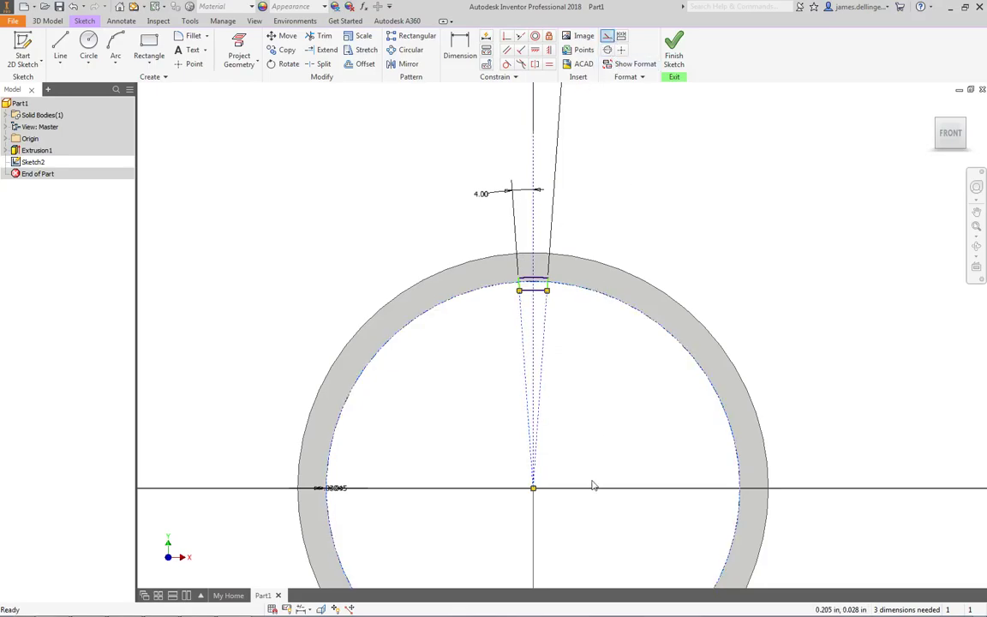
- Make the slot's right and left edges symmetric about the vertical centreline
key("Escape")
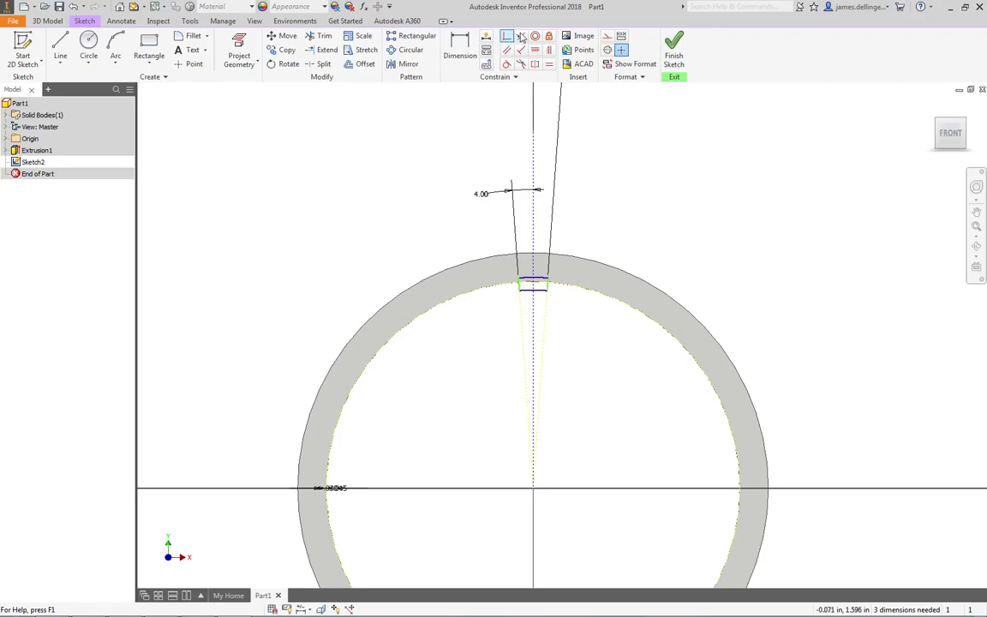
left_click(520, 38)
scroll(567, 315, "up", 5)
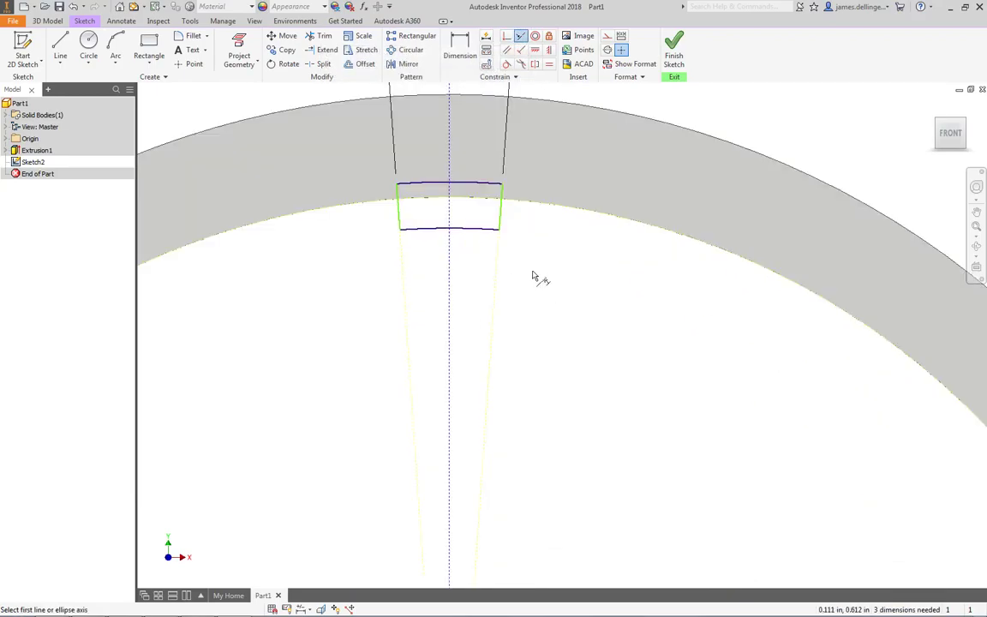
left_click(503, 222)
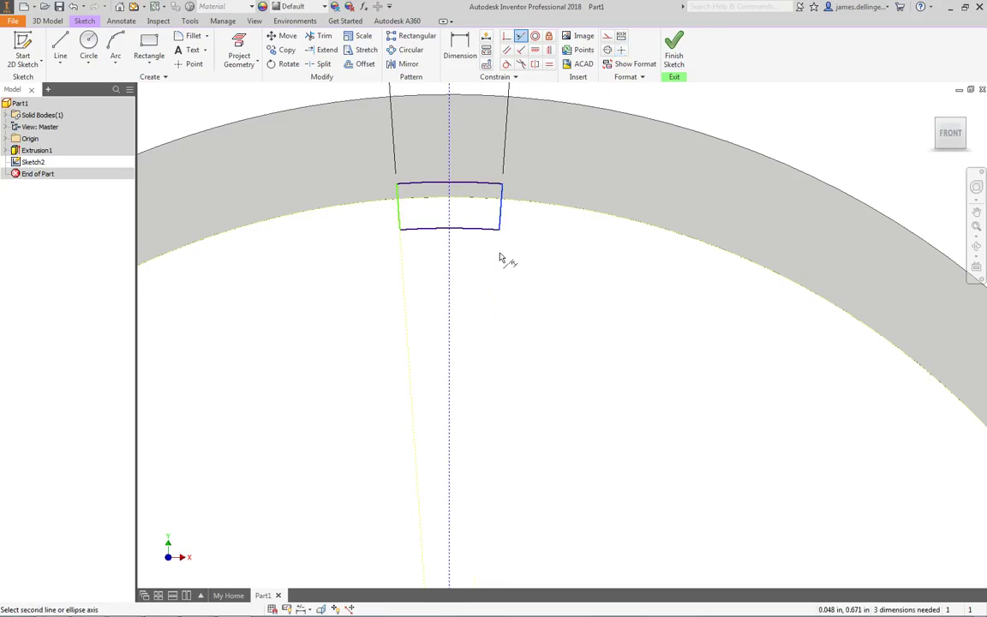
left_click(502, 257)
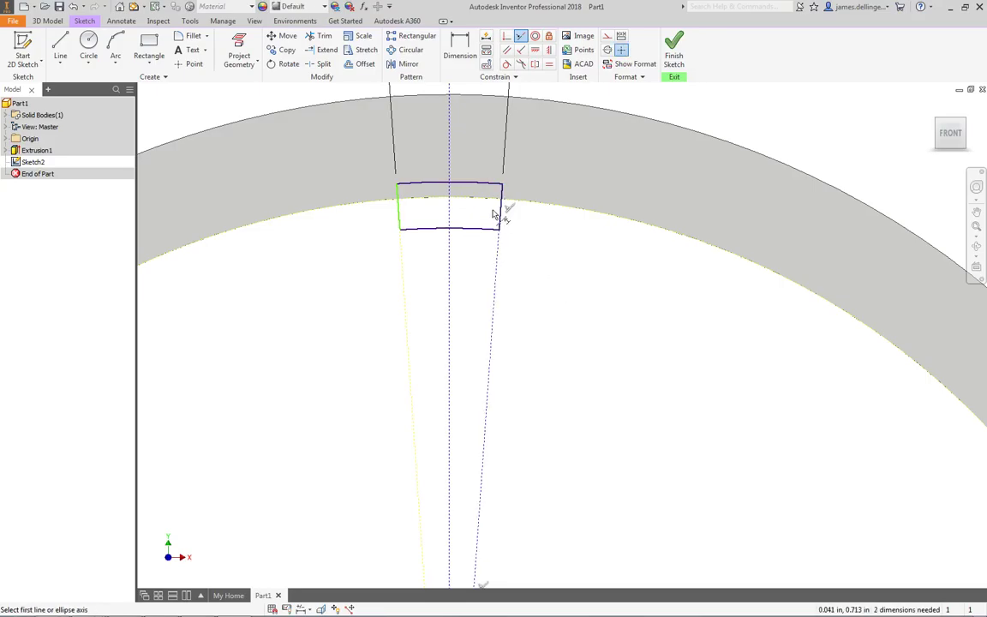
left_click(497, 272)
left_click(398, 221)
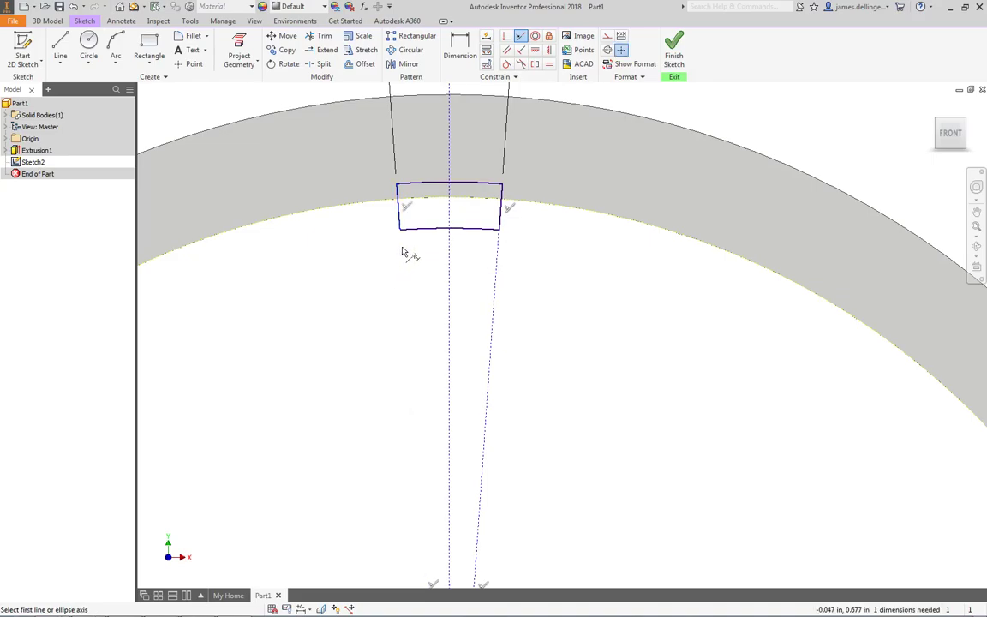
left_click(401, 252)
key("Escape")
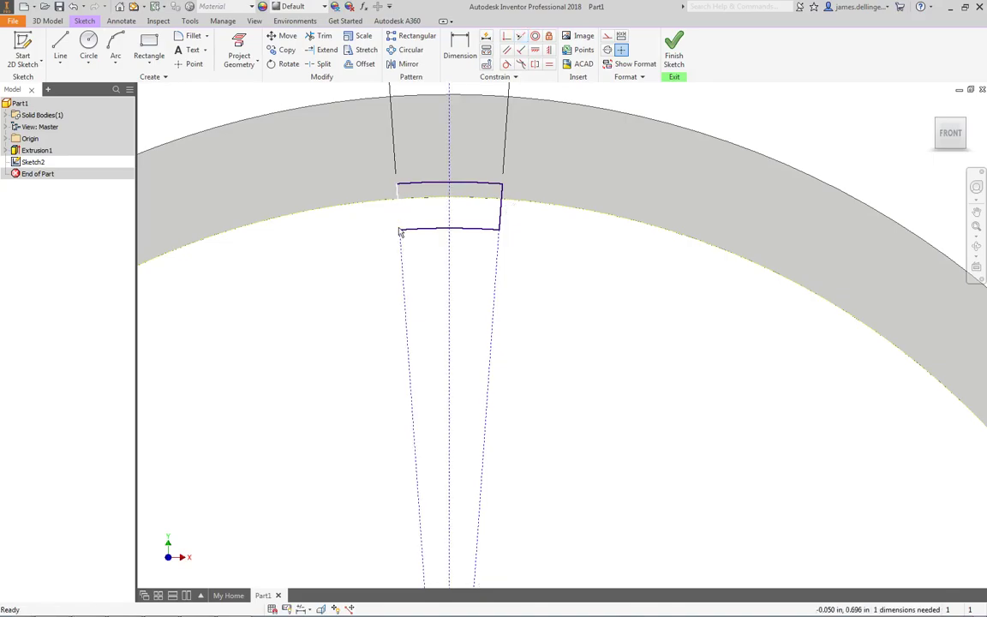
scroll(500, 360, "up", 5)
mouse_move(502, 458)
middle_mouse_down()
mouse_move(509, 346)
mouse_move(520, 359)
middle_mouse_up()
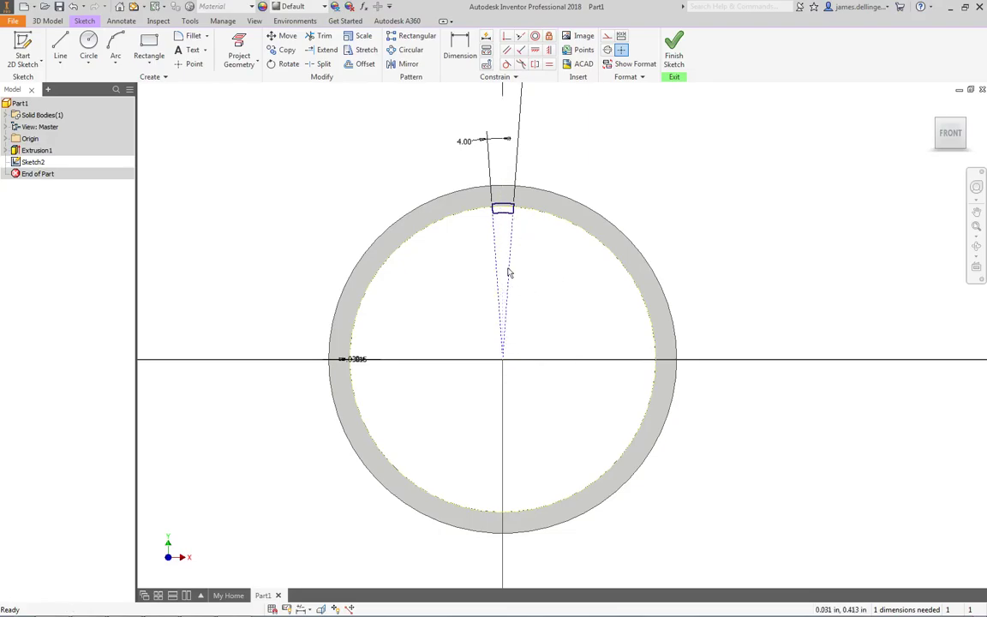
- Extrude the slot profile in the flipped direction up to the ring's far end face
left_click(674, 50)
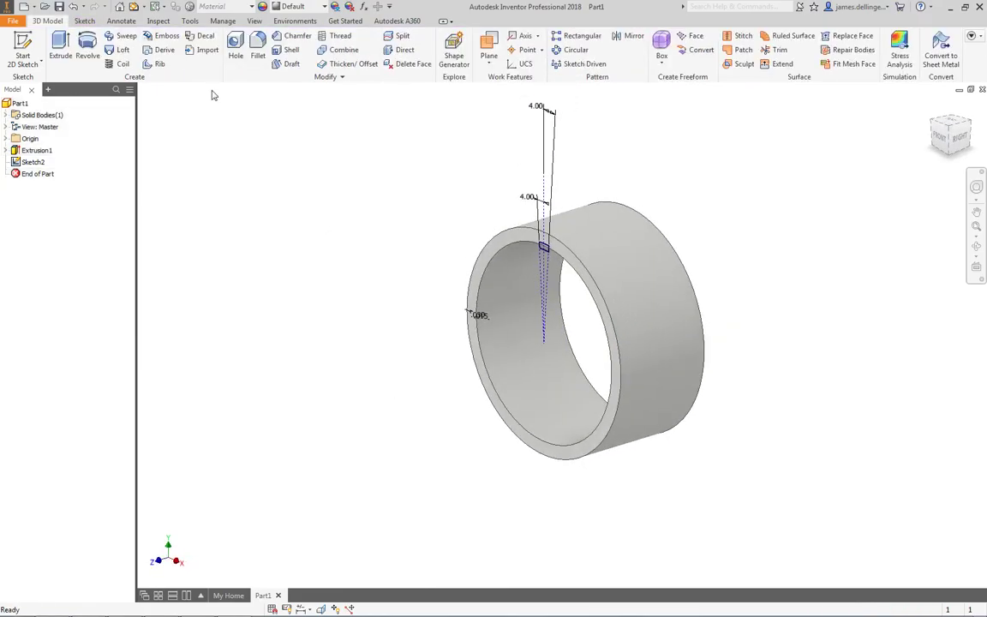
left_click(60, 48)
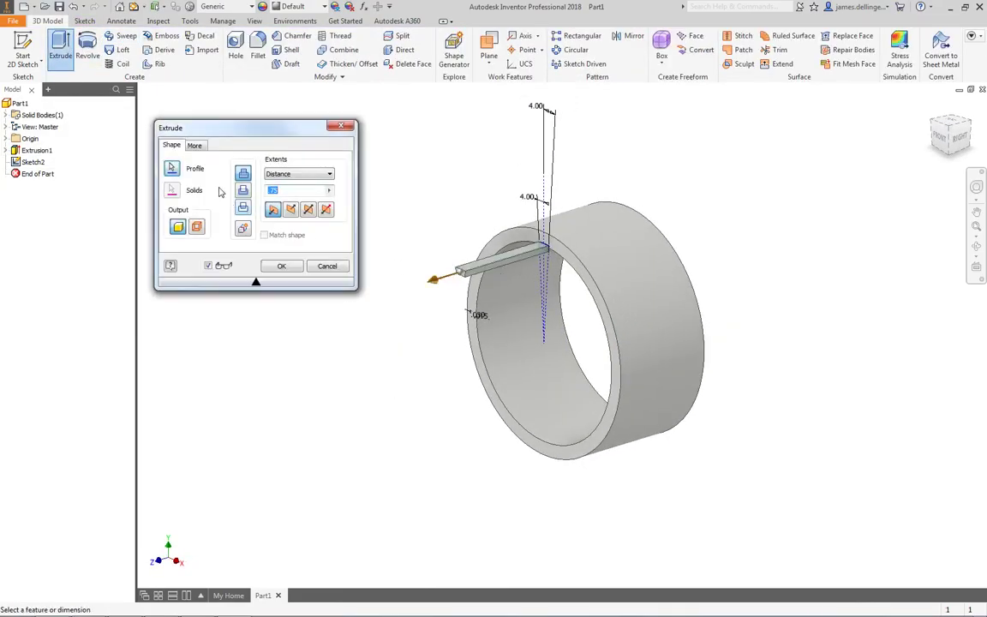
left_click(293, 210)
left_click(308, 173)
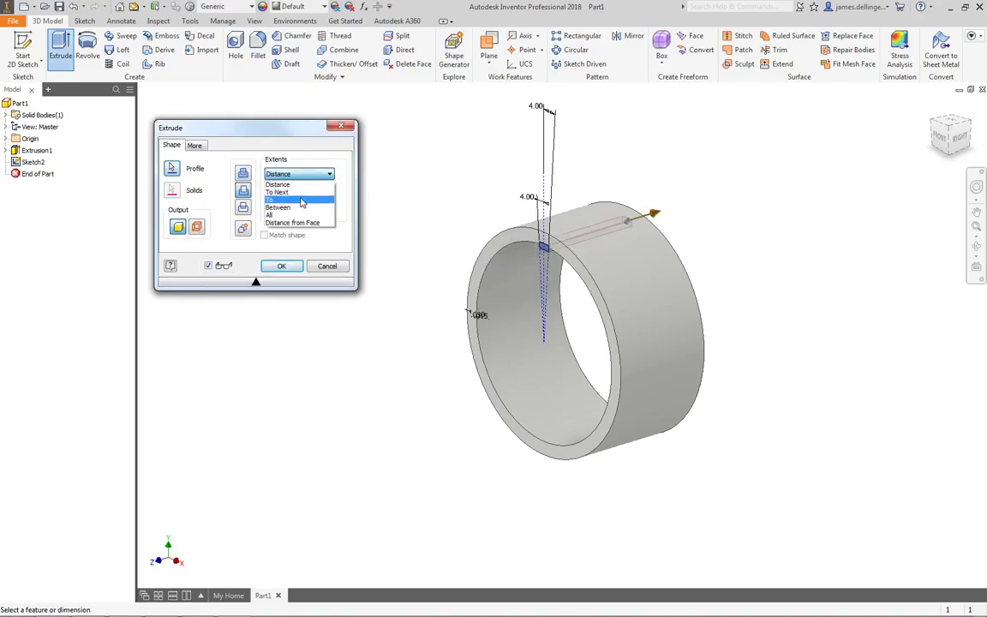
left_click(302, 202)
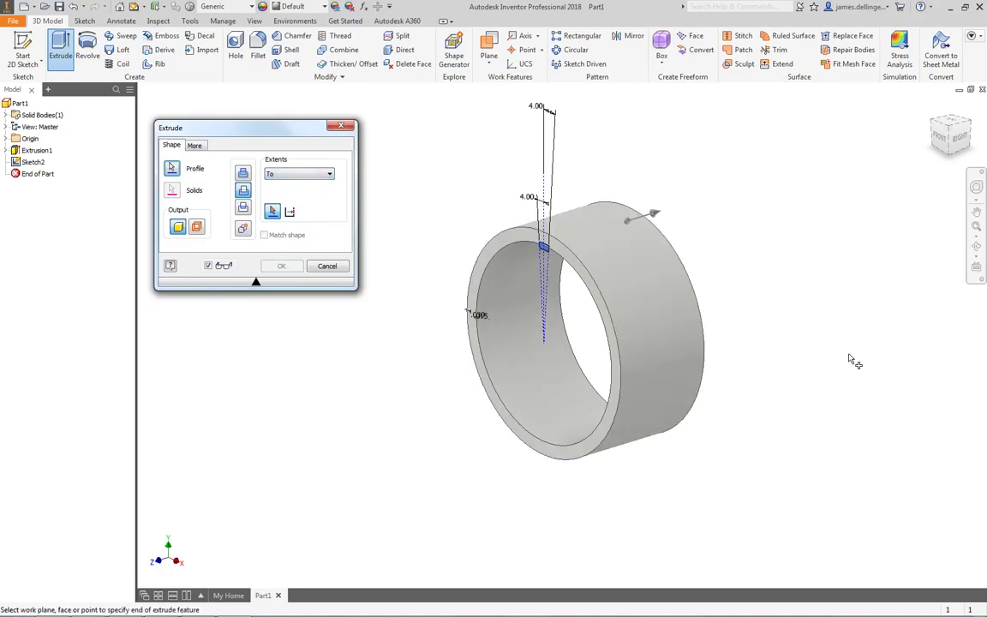
middle_click_drag(771, 326, 696, 357, "shift")
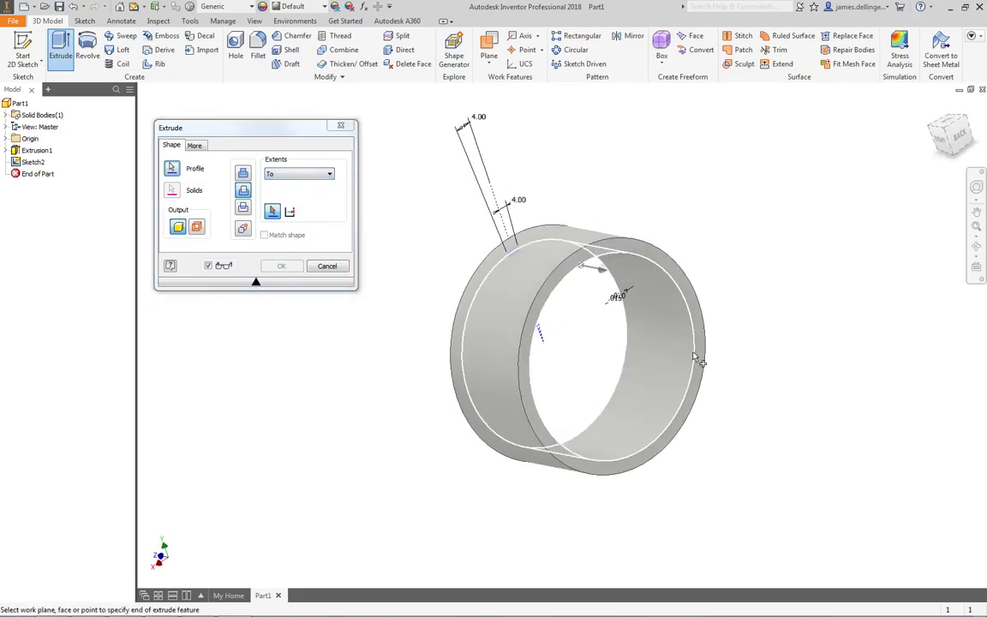
left_click(610, 250)
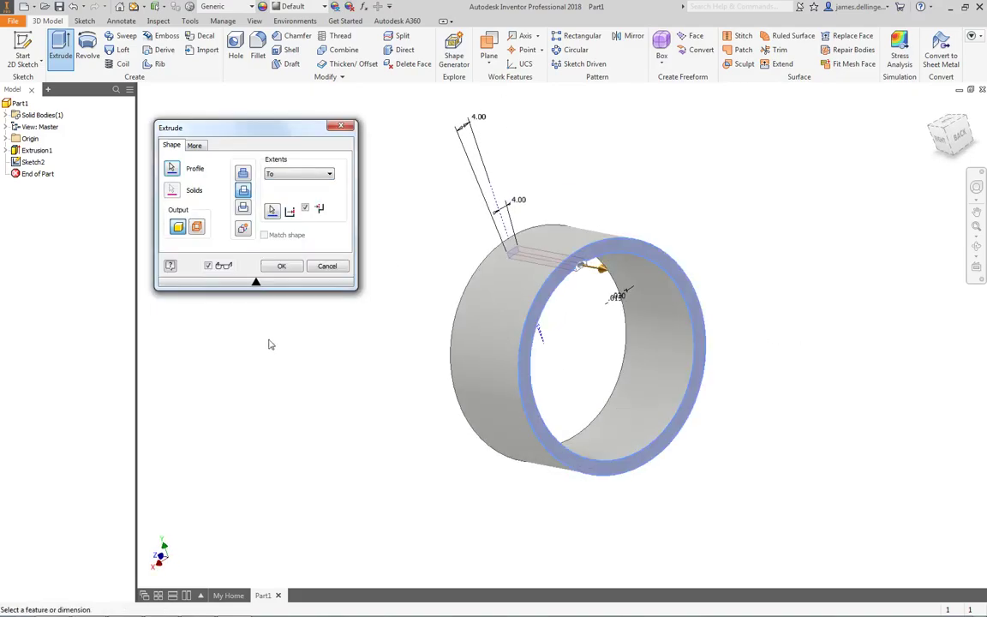
left_click(276, 266)
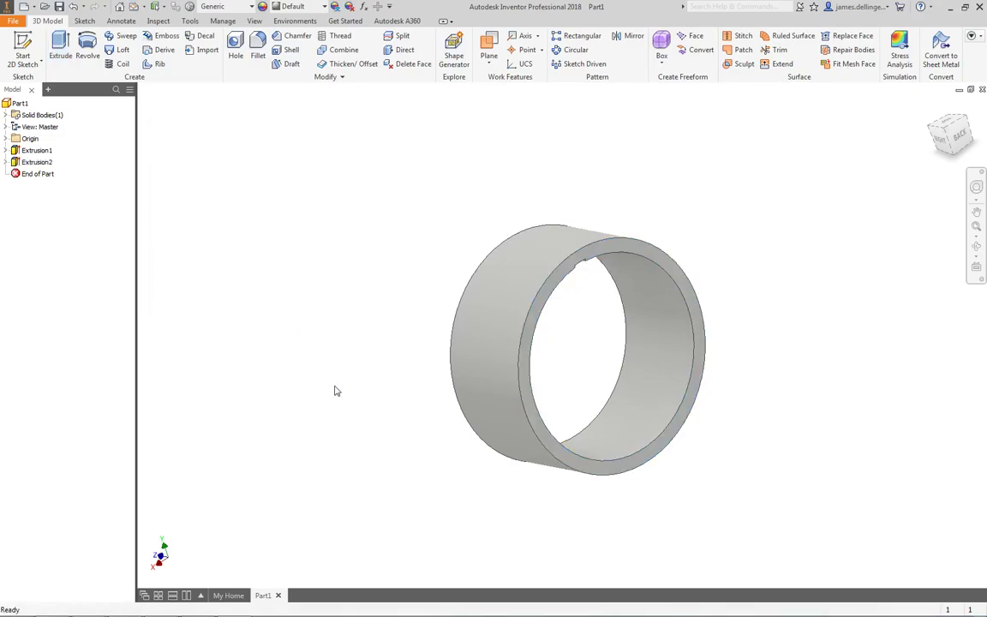
middle_click_drag(327, 385, 518, 346, "shift")
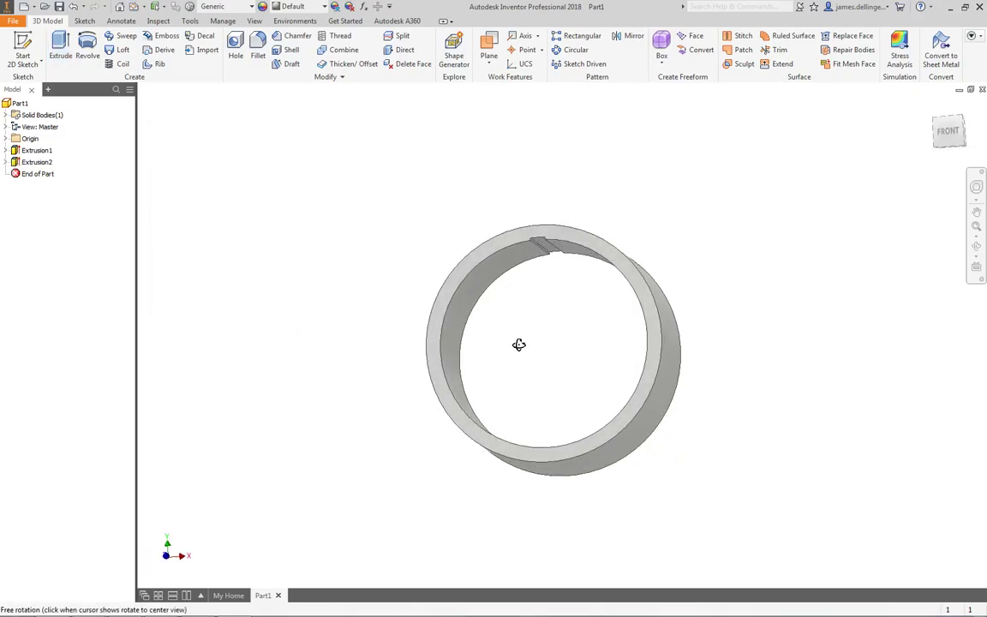
right_click(40, 166)
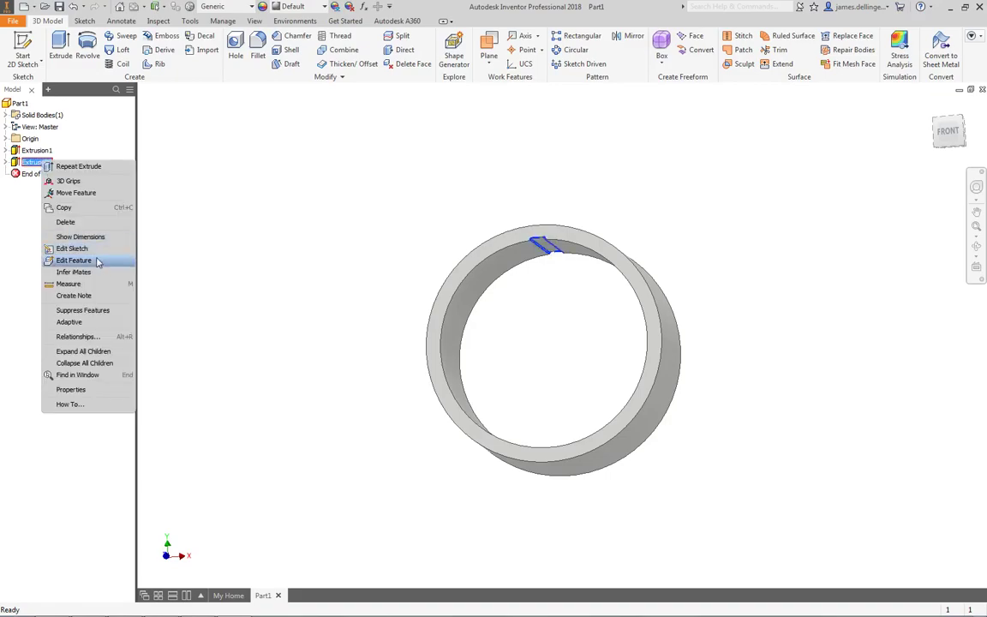
left_click(81, 260)
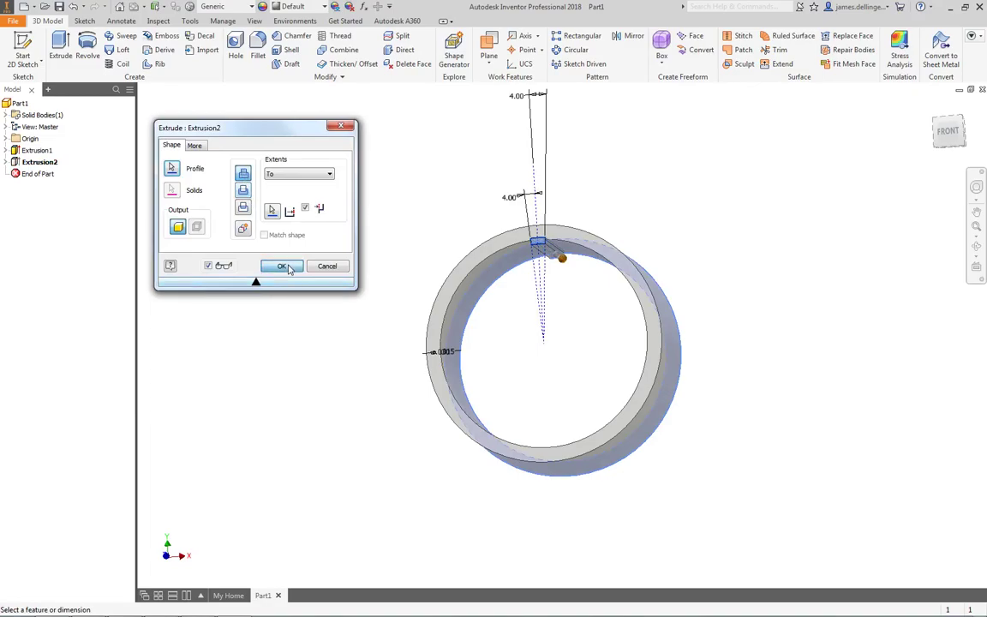
left_click(283, 265)
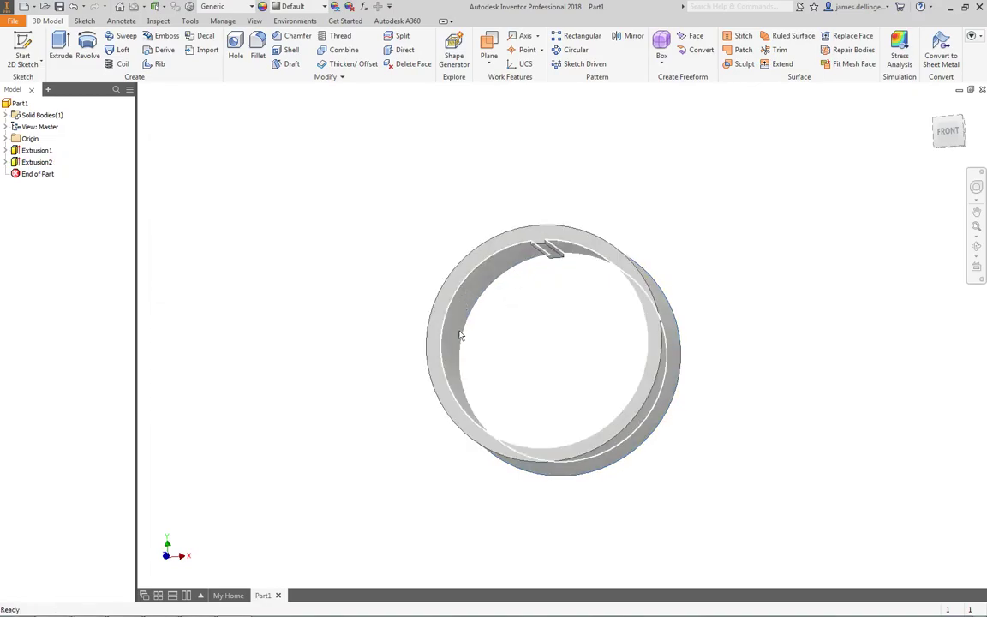
middle_click_drag(456, 341, 477, 362, "shift")
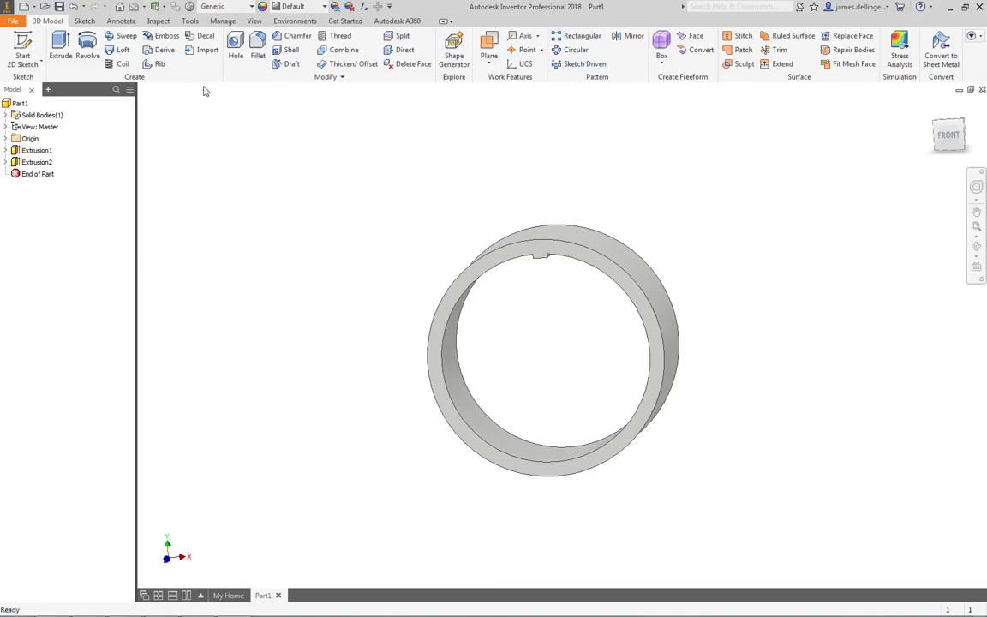
- Pattern the Extrusion2 rib 15 times over 360° around the ring's cylindrical axis
left_click(574, 50)
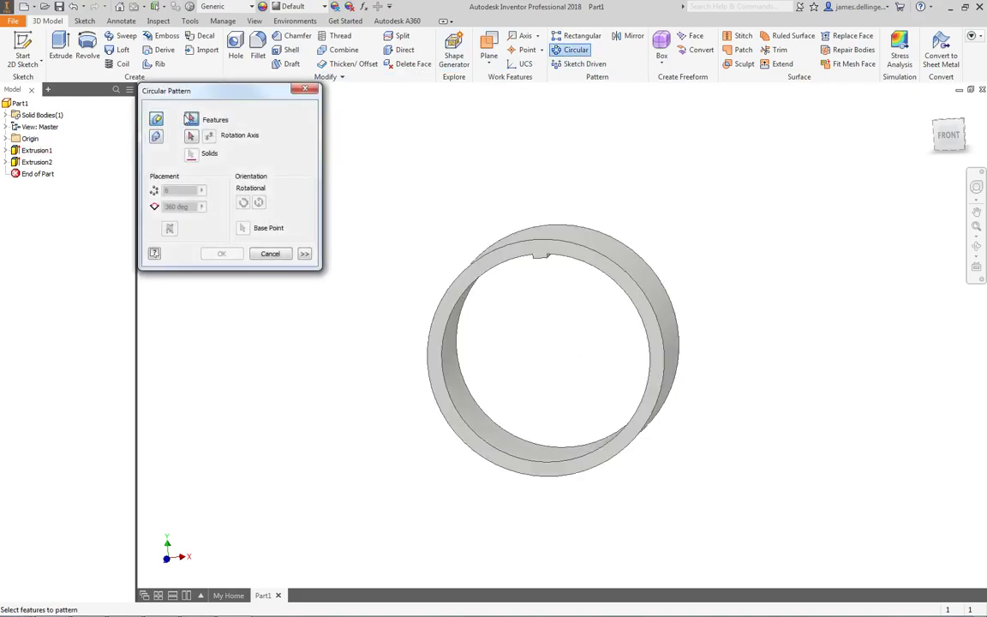
left_click(37, 162)
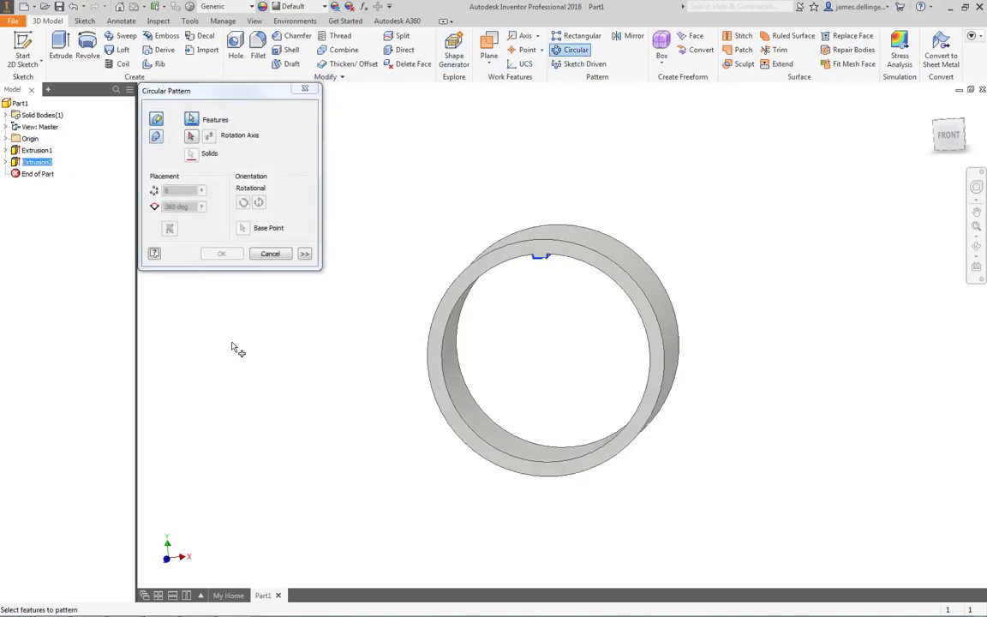
left_click(190, 136)
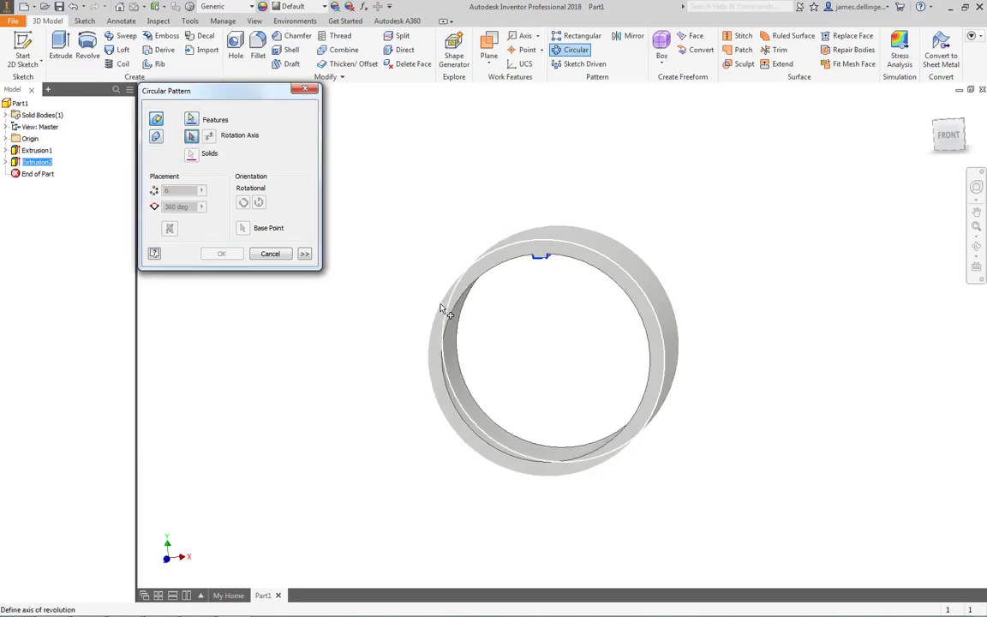
left_click(441, 309)
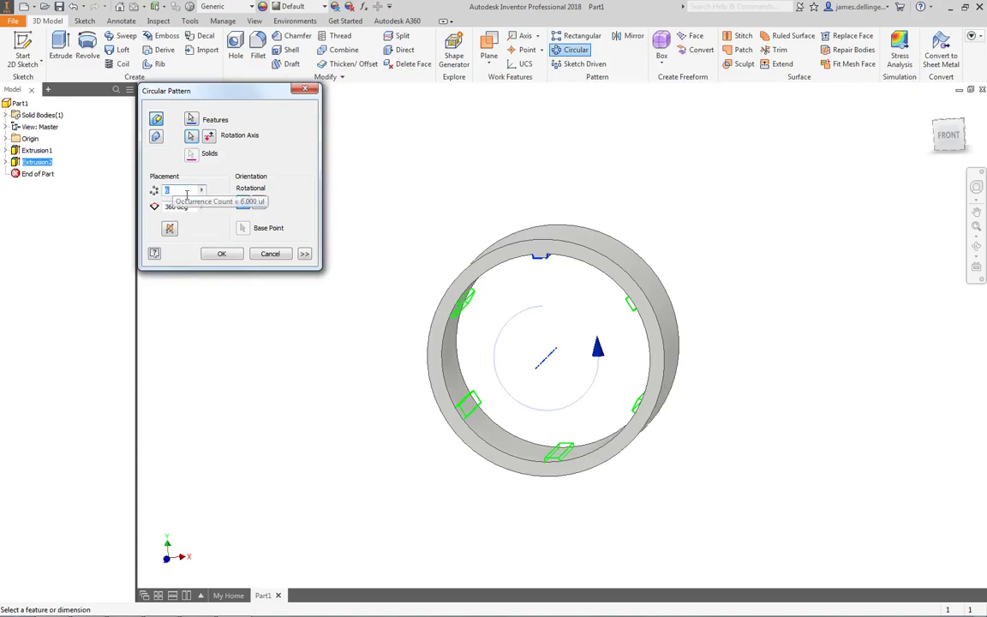
type("15")
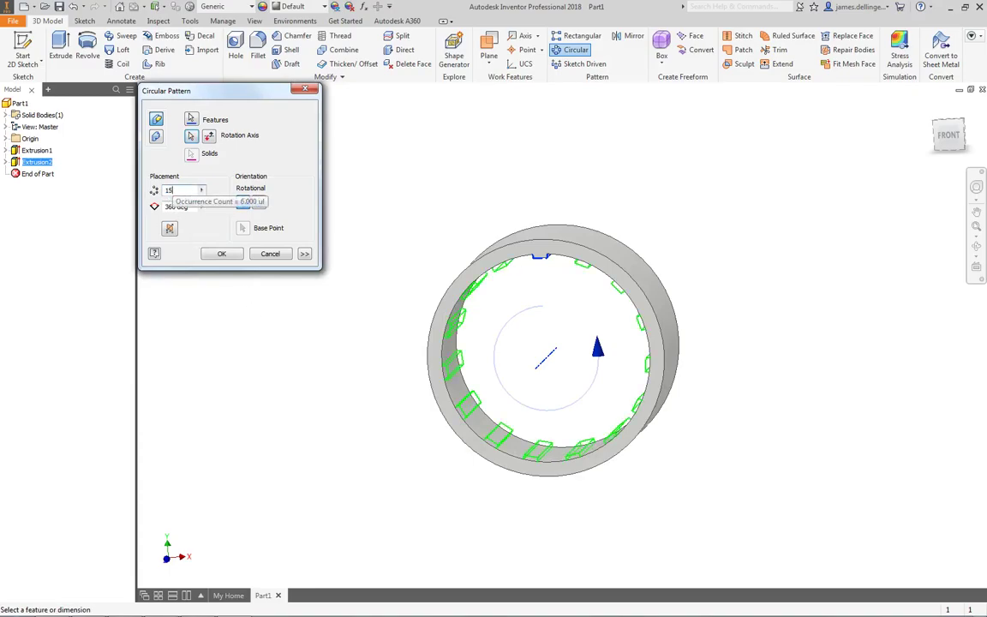
left_click(220, 254)
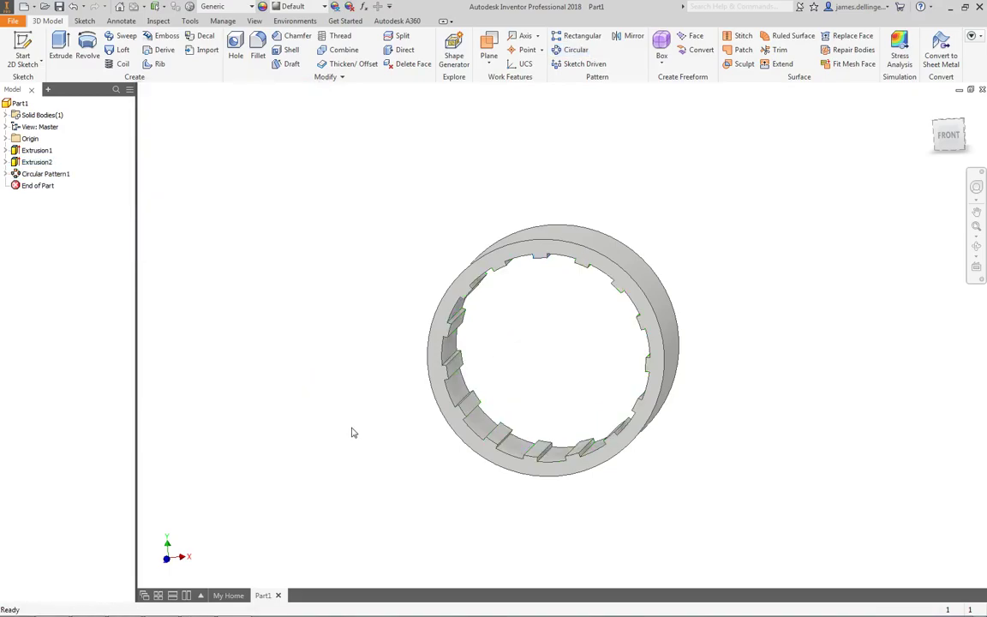
middle_click_drag(351, 433, 324, 452, "shift")
key("alt+Tab")
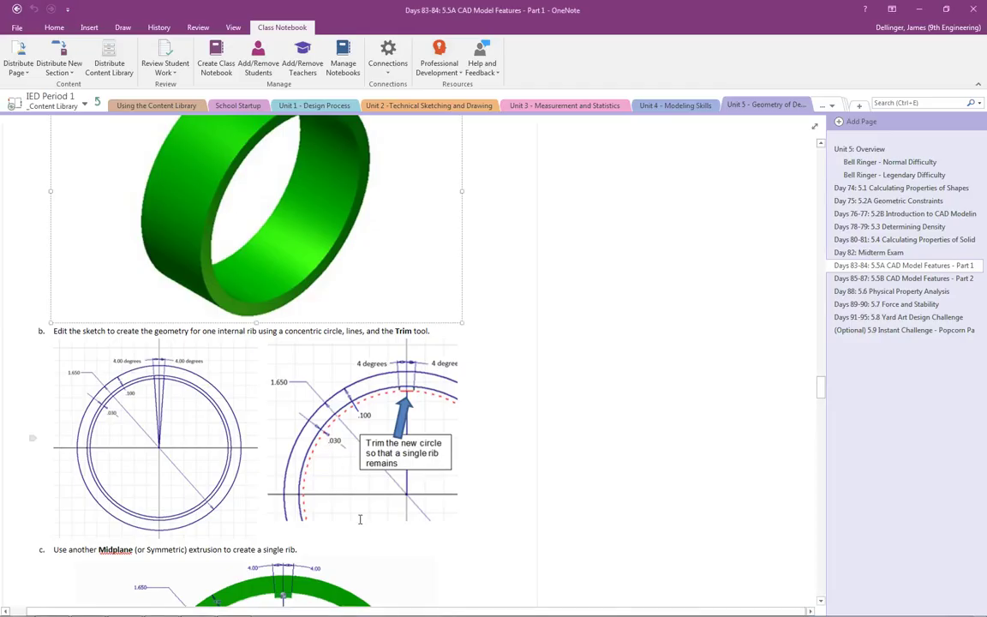
scroll(334, 471, "down", 8)
scroll(341, 485, "down", 10)
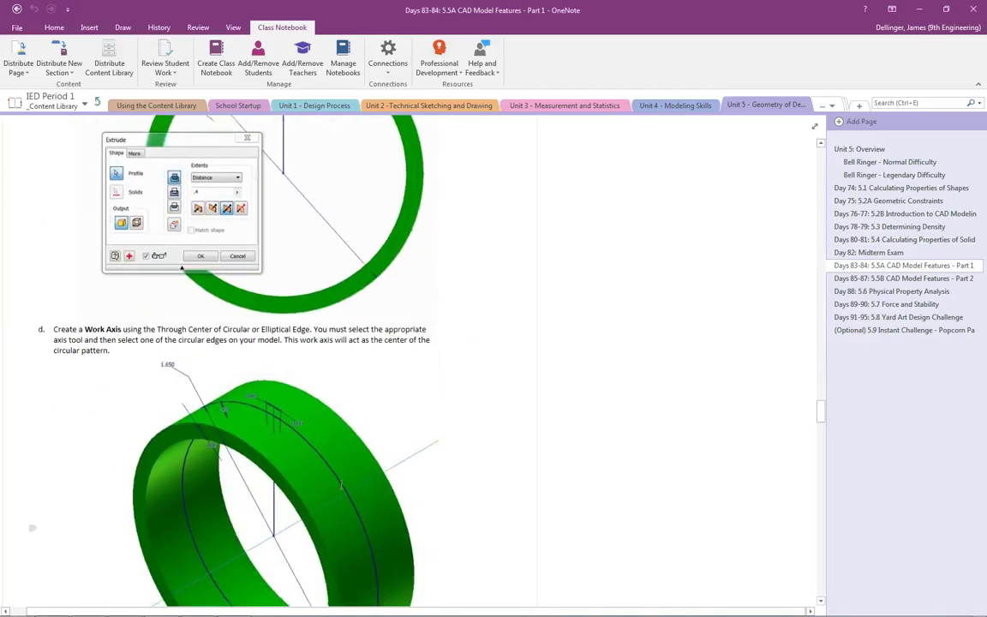
scroll(341, 485, "down", 8)
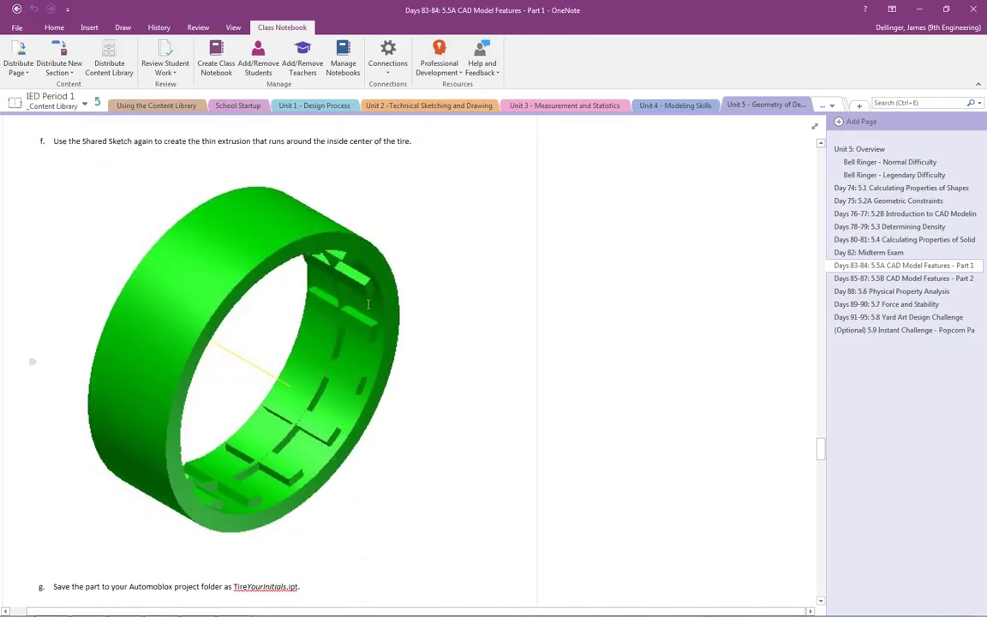
scroll(365, 315, "up", 5)
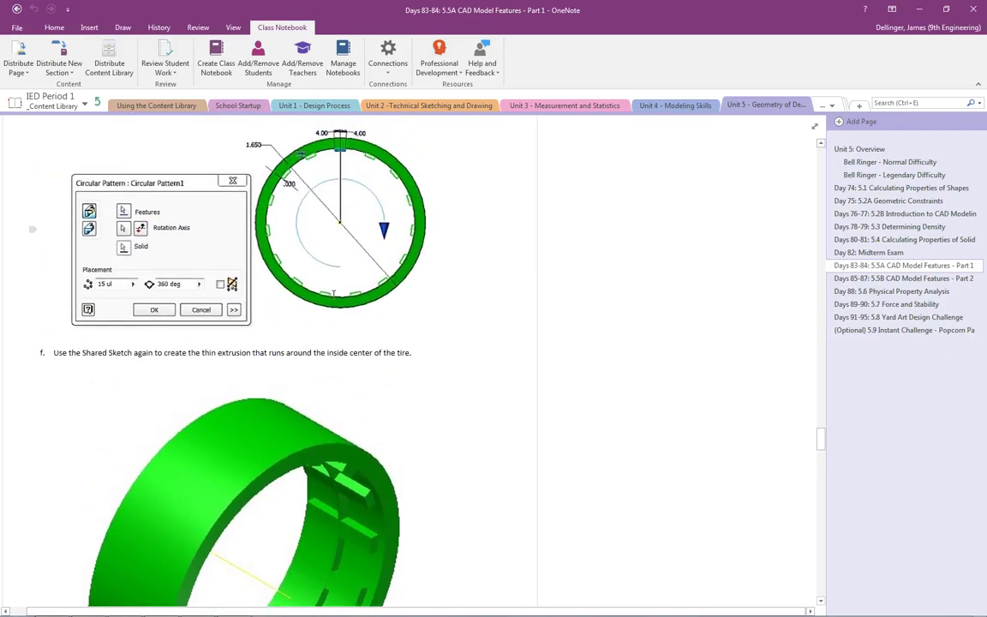
scroll(32, 229, "down", 5)
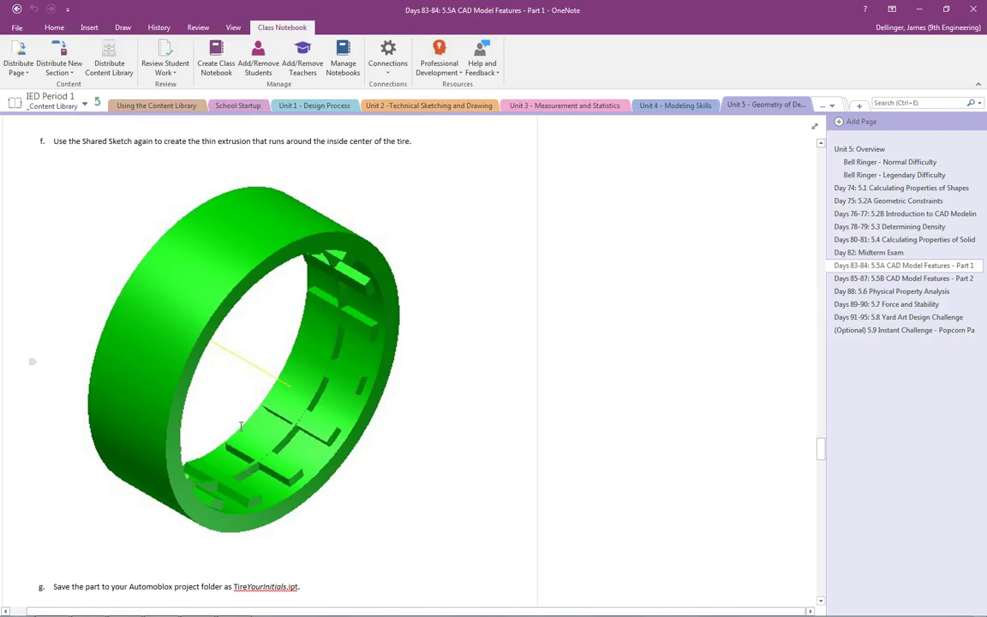
key("alt+Tab")
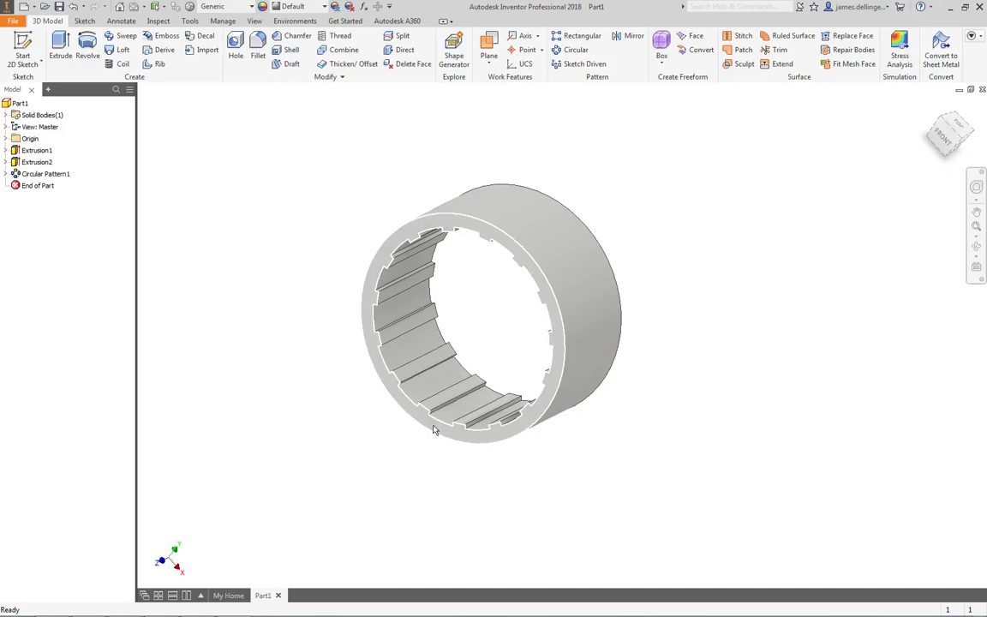
- Start Sketch3 on the origin YZ Plane through the middle of the ring
left_click(5, 139)
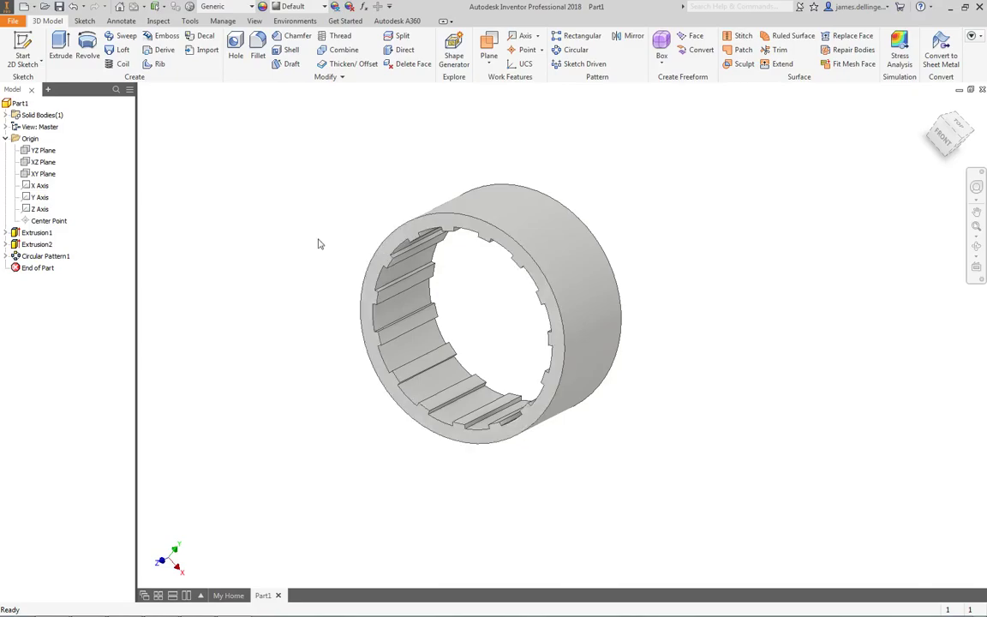
left_click(47, 152)
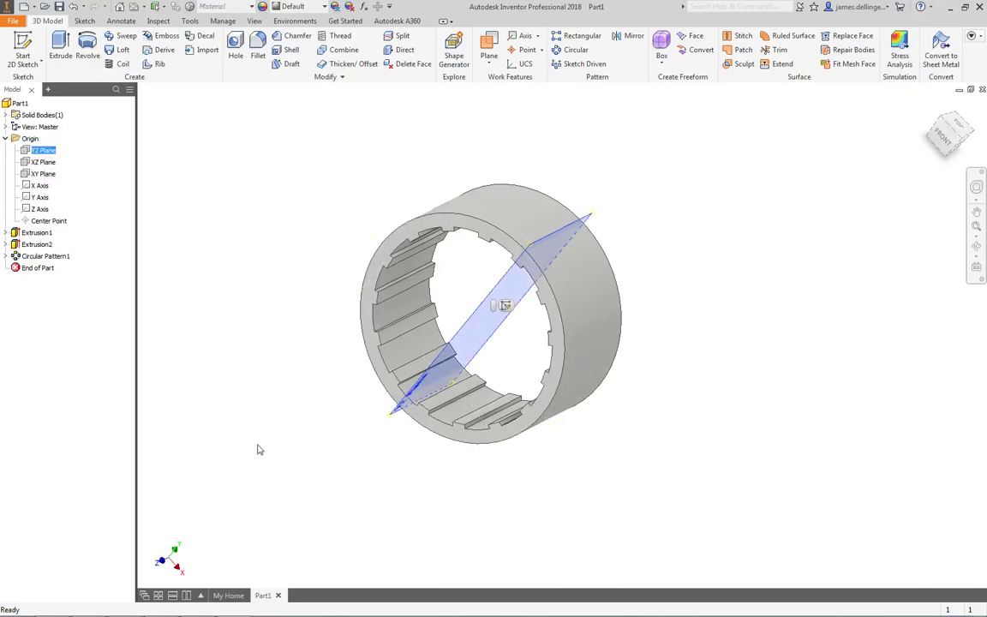
middle_click_drag(280, 479, 292, 454, "shift")
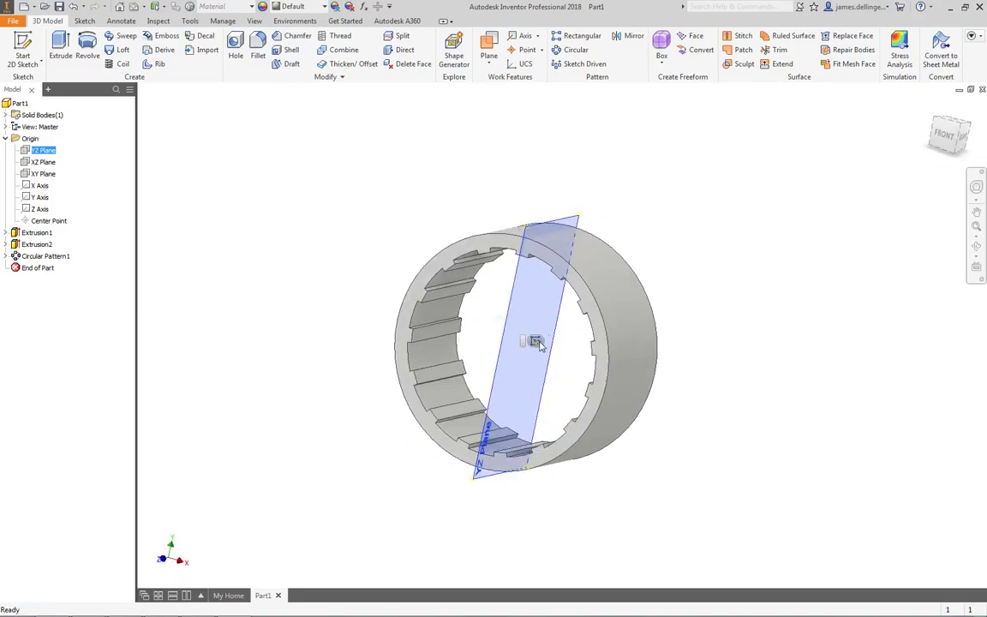
left_click(534, 342)
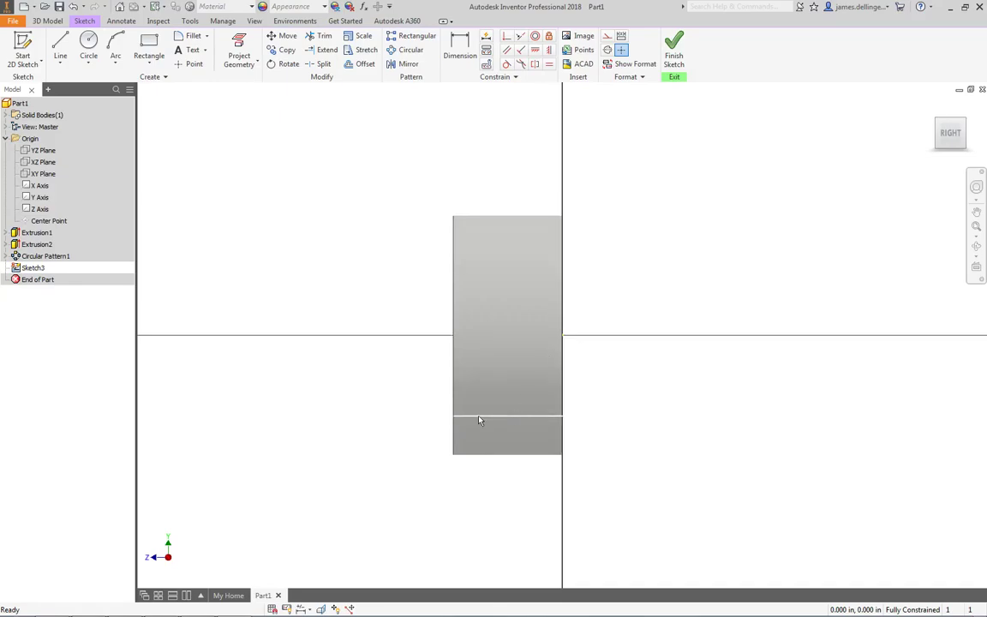
- Draw a horizontal line across the ring's lower wall
left_click(59, 44)
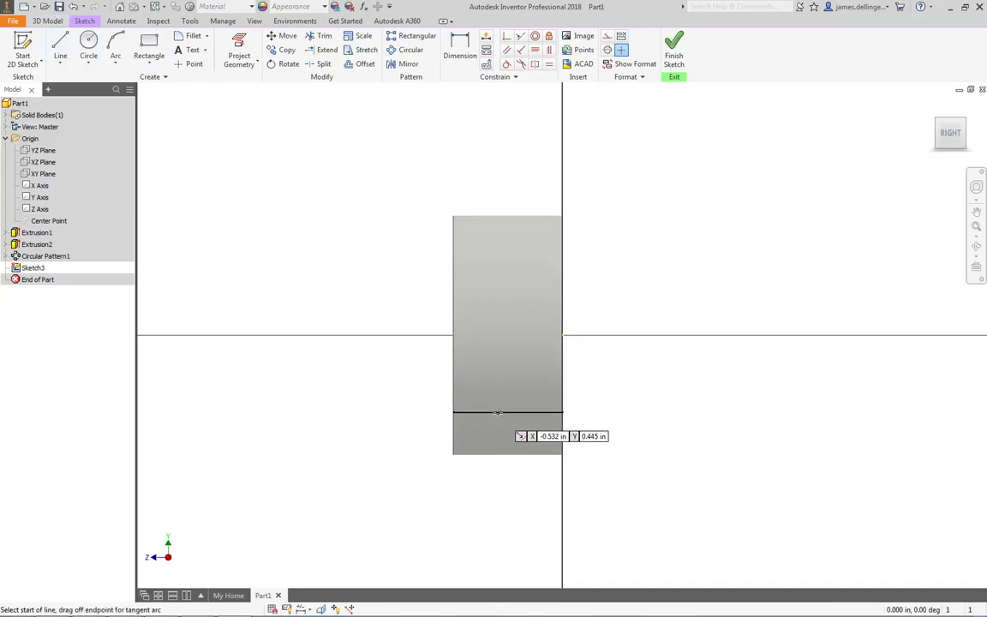
left_click(647, 426)
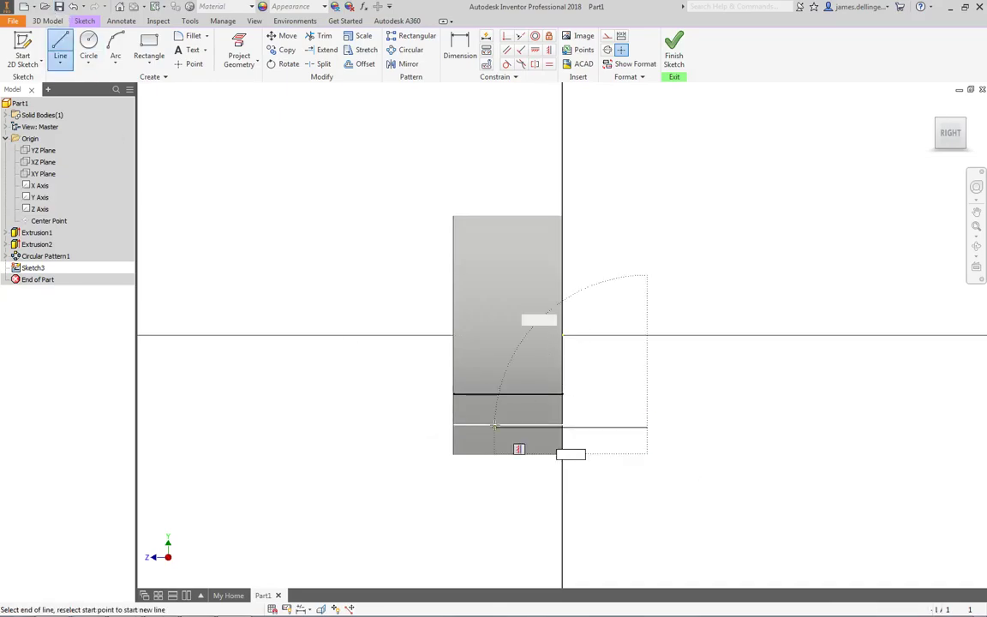
left_click(397, 426)
key("Escape")
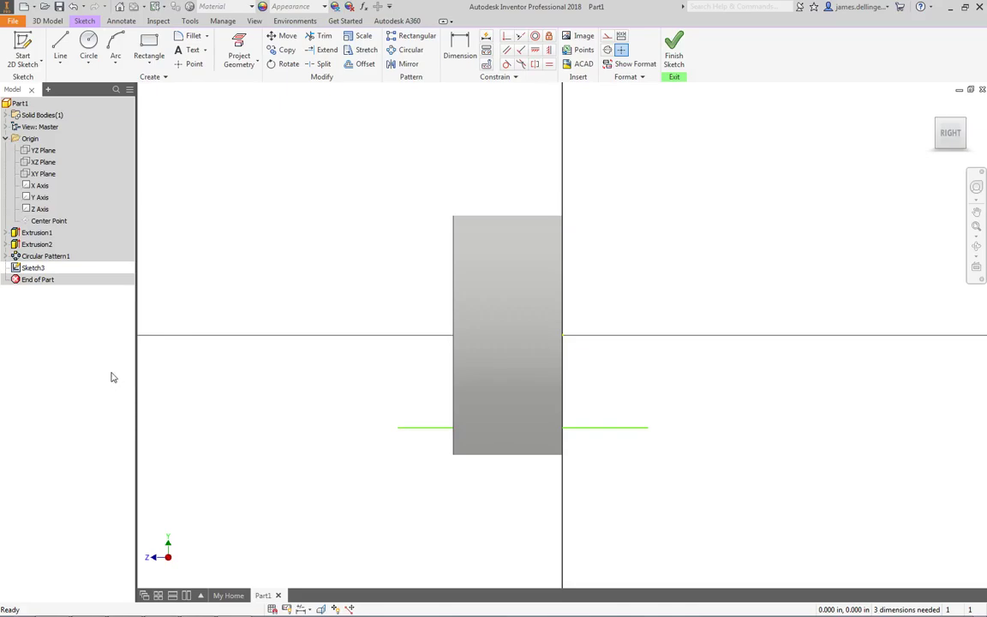
- Slice the graphics to expose the ring's interior, then return to the flat side view
right_click(286, 382)
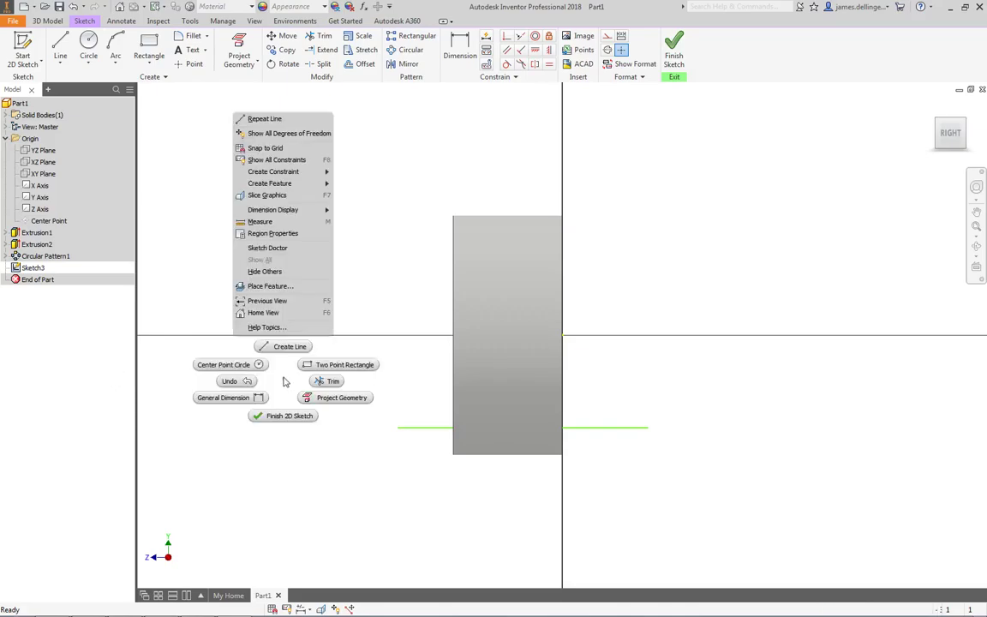
left_click(275, 196)
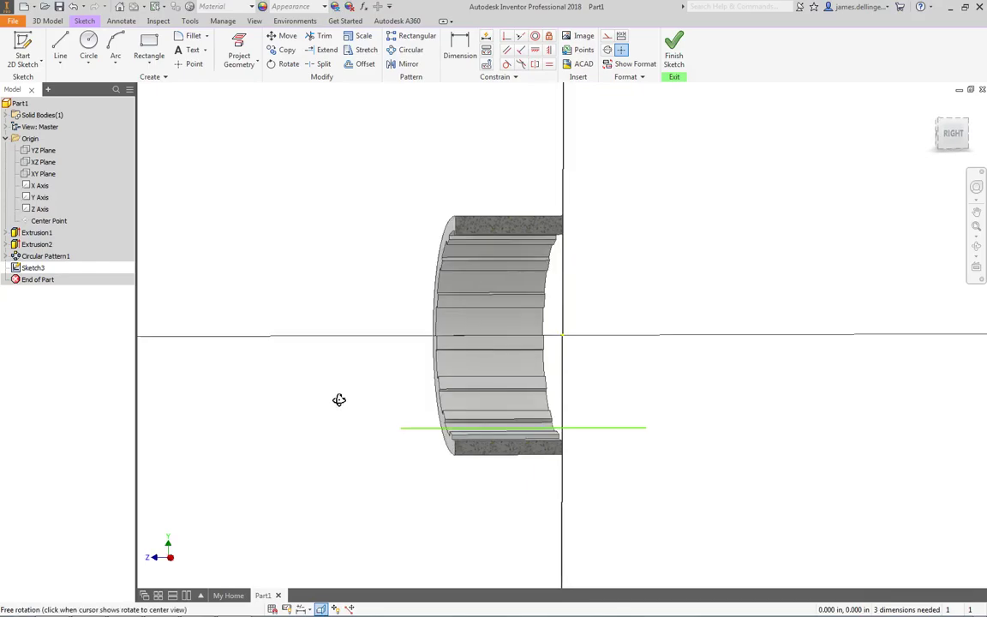
left_click_drag(339, 400, 302, 412)
left_click(948, 135)
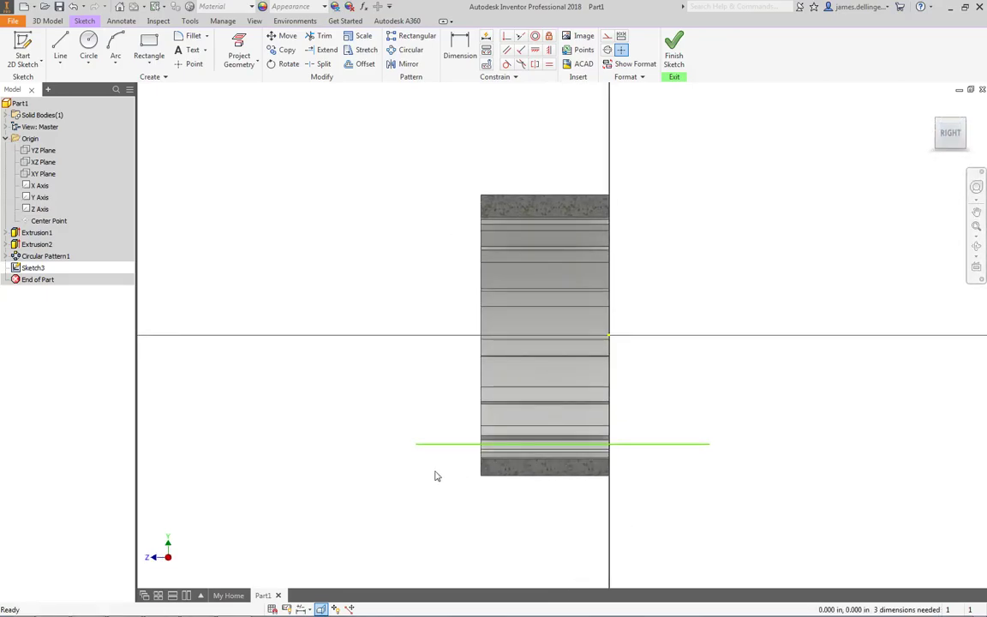
- Project the cut face's near and far edges into Sketch3 as reference geometry
middle_click_drag(377, 409, 529, 488, "shift")
scroll(538, 489, "down", 3)
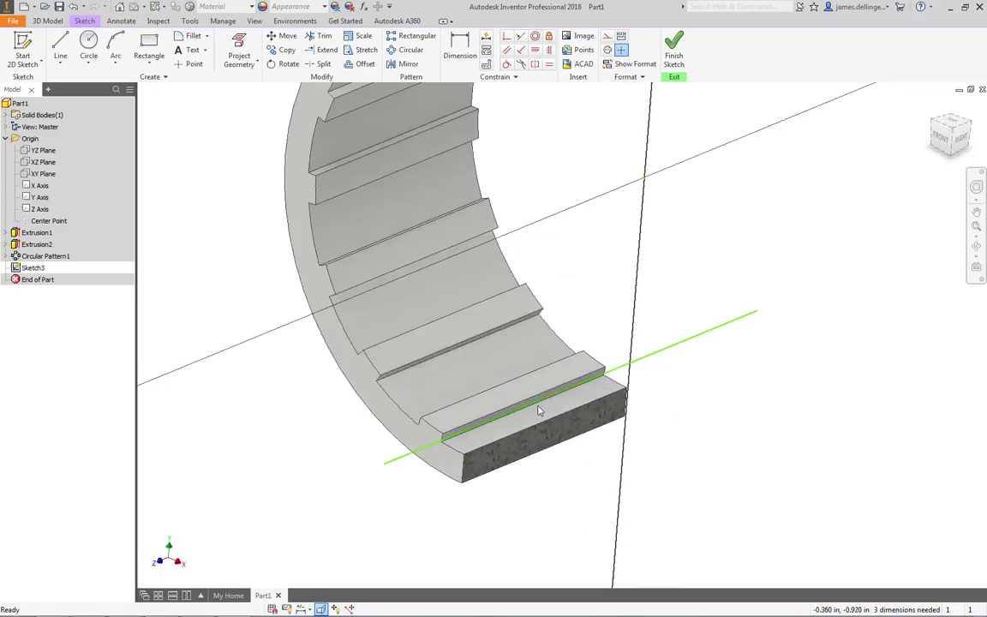
left_click(489, 433)
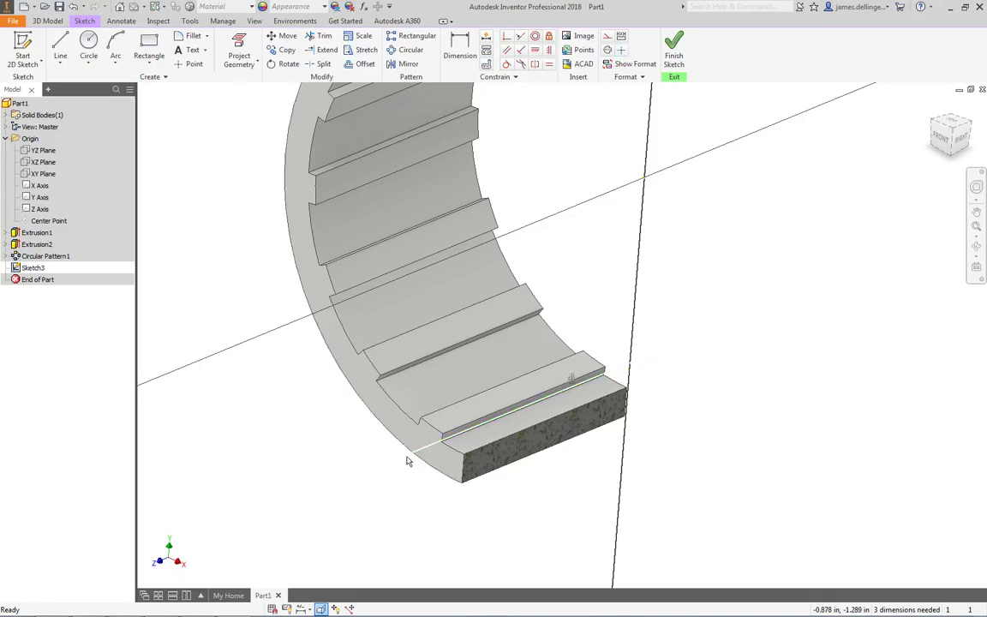
key("Escape")
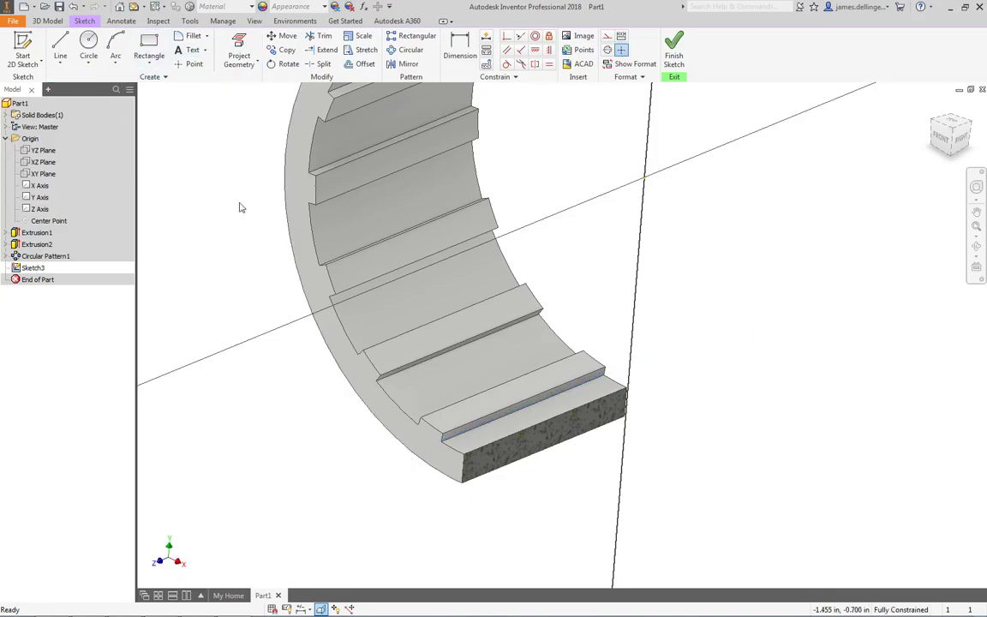
left_click(239, 48)
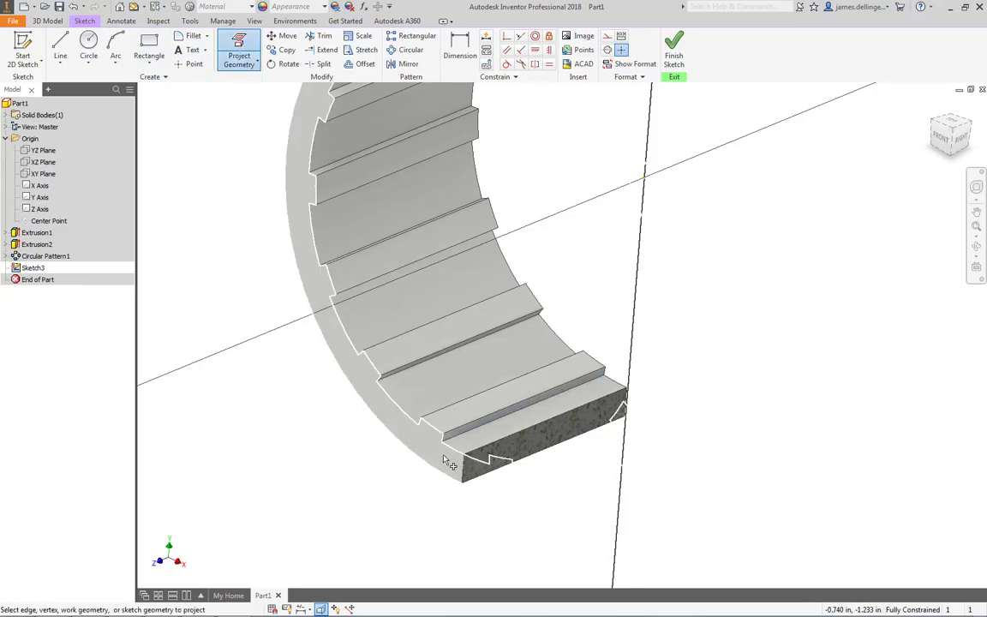
left_click(443, 478)
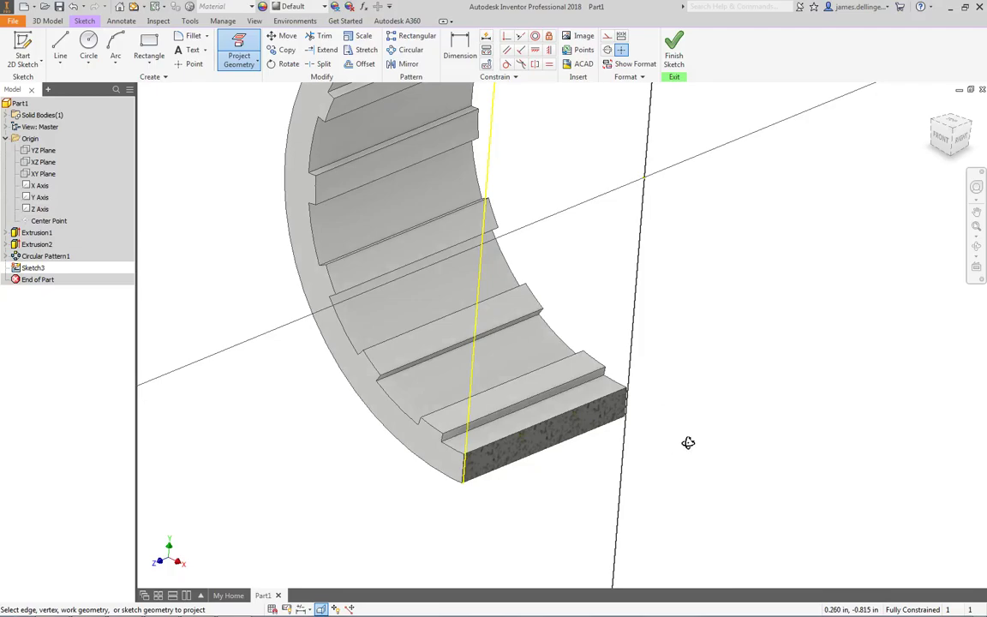
middle_click_drag(688, 442, 540, 447, "shift")
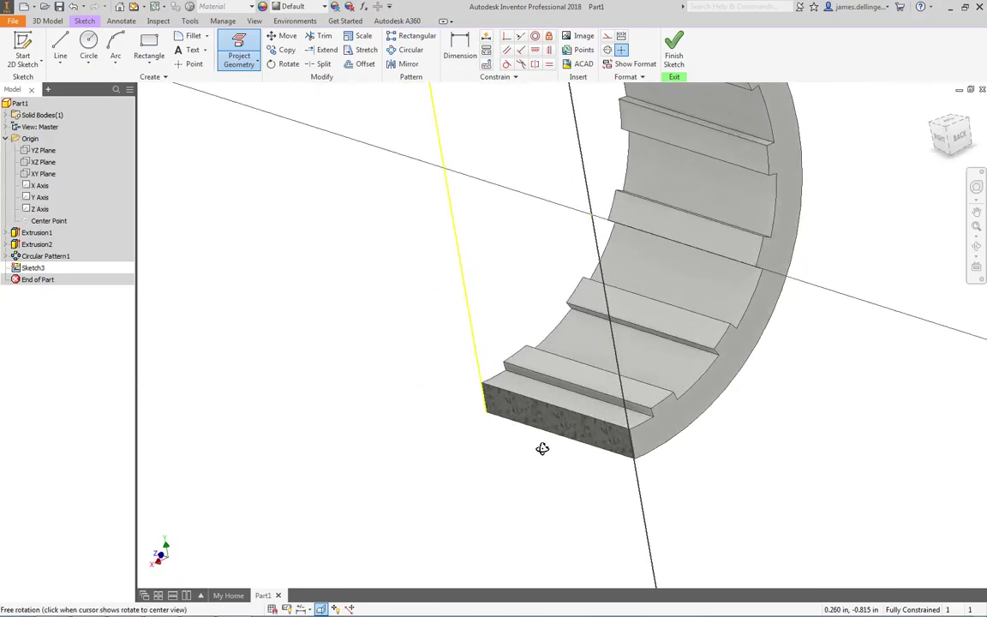
left_click(668, 454)
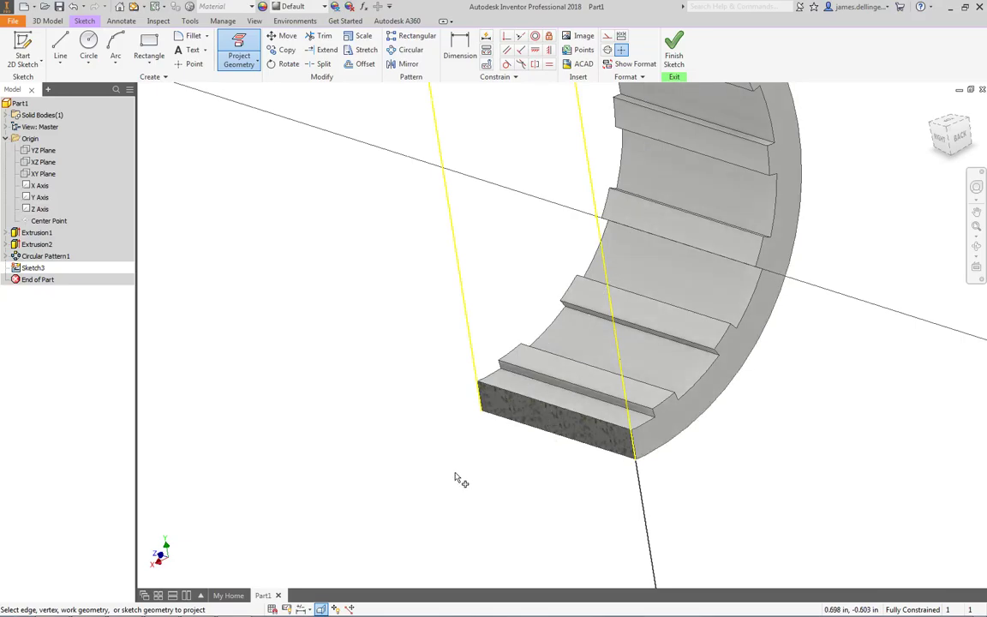
key("Escape")
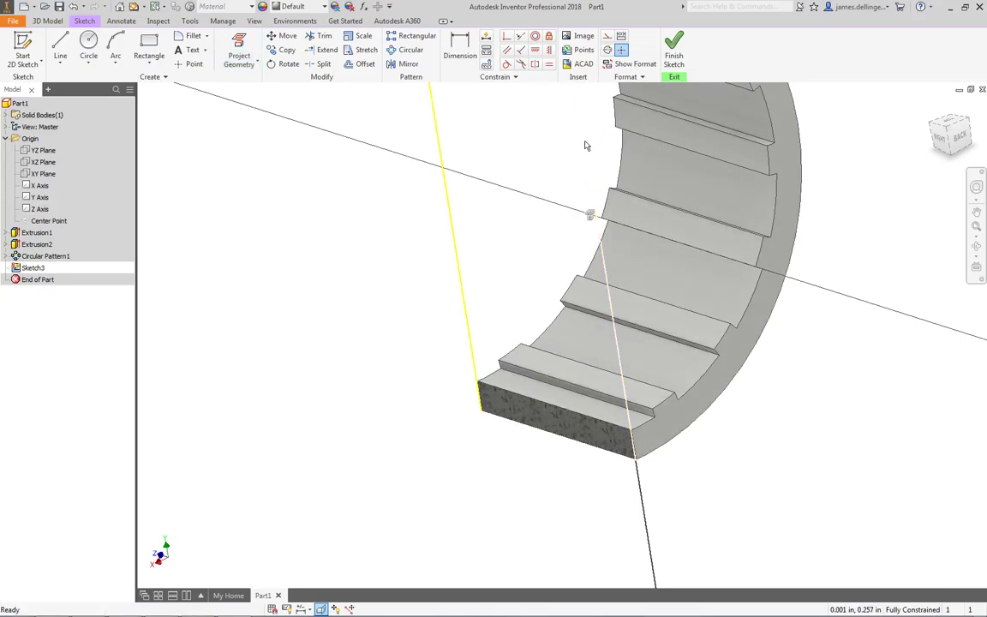
left_click(582, 155)
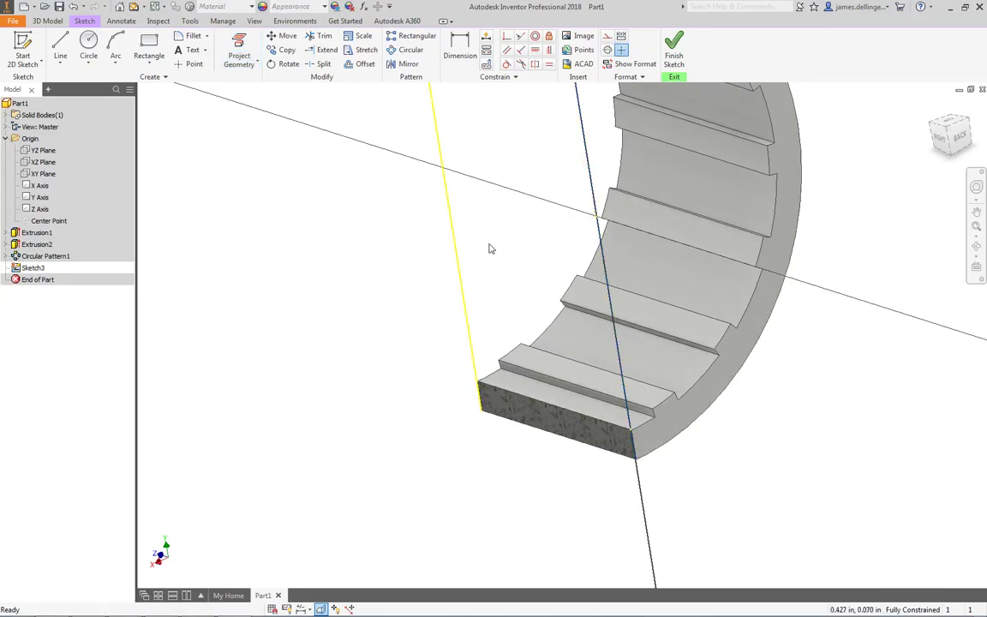
mouse_move(485, 255)
middle_mouse_down("shift")
mouse_move(521, 243)
mouse_move(589, 354)
middle_mouse_up("shift")
- Project the outer corner of the ring's cut front face into Sketch3
scroll(403, 287, "up", 5)
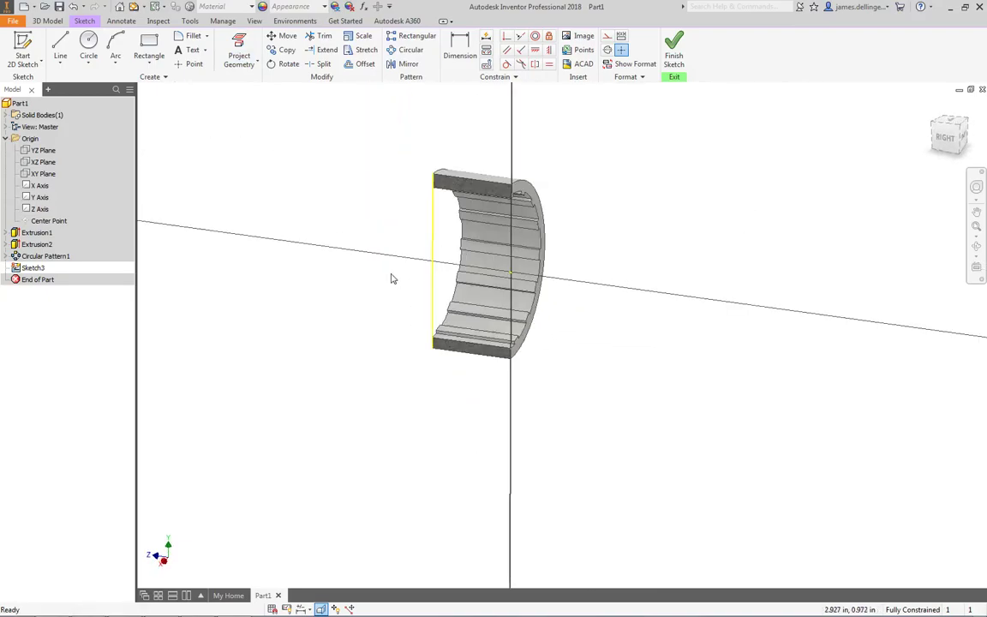
scroll(402, 292, "down", 8)
mouse_move(411, 275)
middle_mouse_down("shift")
mouse_move(402, 297)
mouse_move(382, 258)
mouse_move(379, 339)
mouse_move(338, 309)
mouse_move(296, 219)
middle_mouse_up("shift")
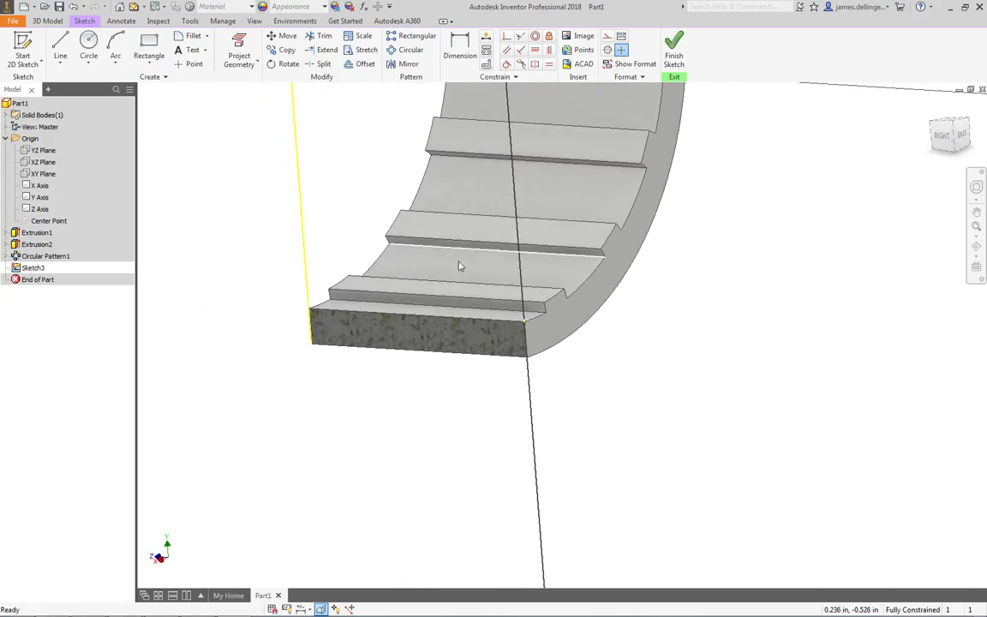
scroll(528, 360, "up", 3)
scroll(557, 329, "up", 2)
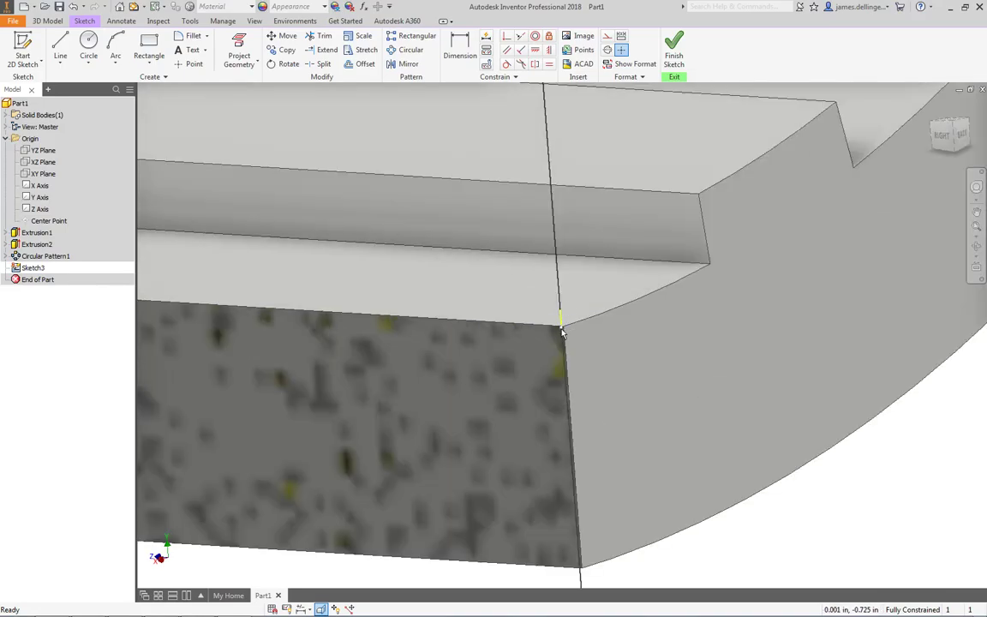
scroll(562, 333, "down", 5)
middle_click_drag(370, 379, 480, 312, "shift")
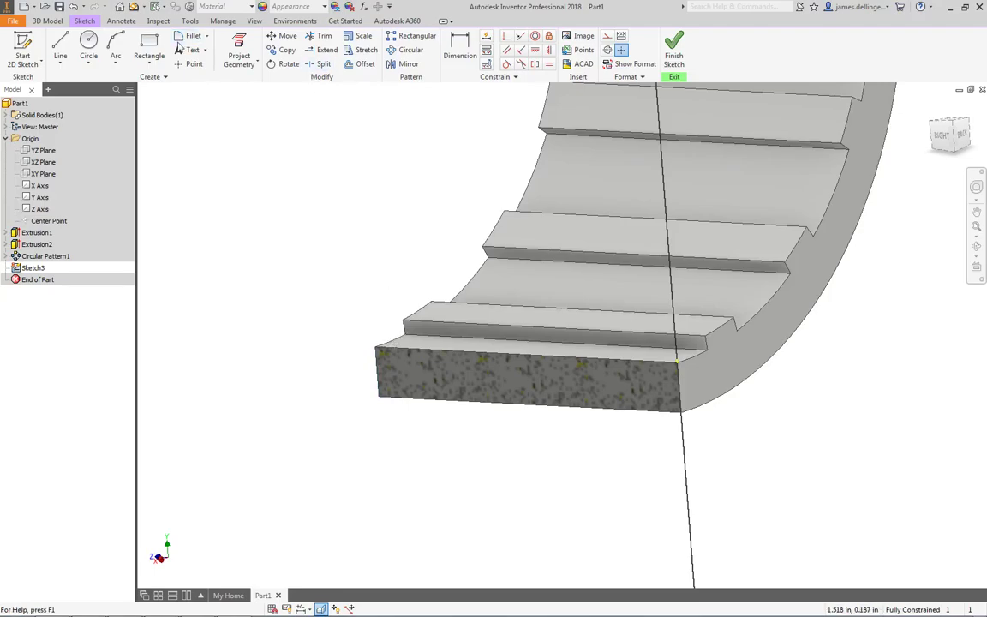
left_click(239, 53)
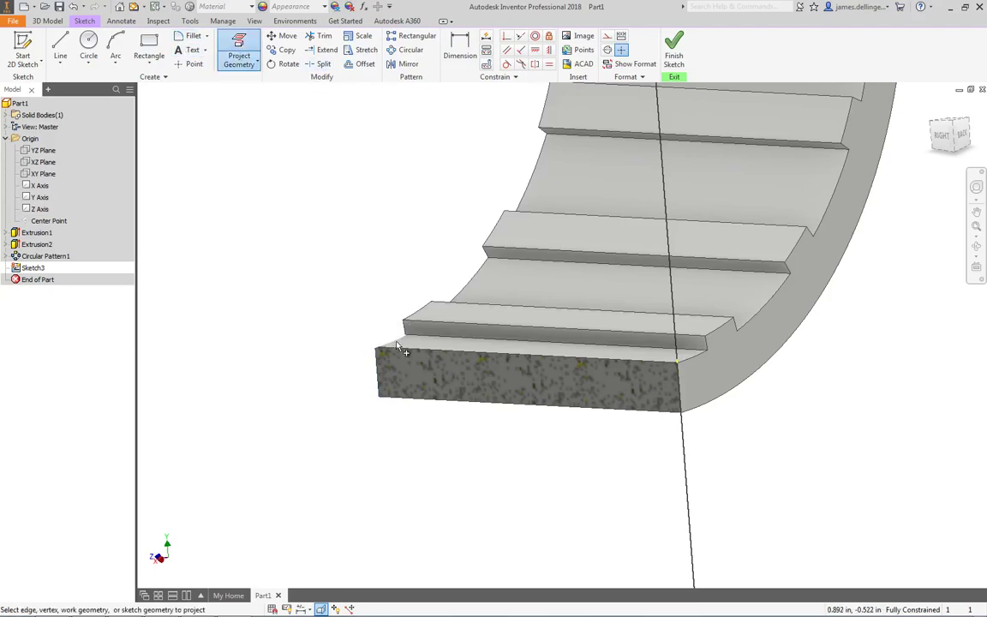
key("Escape")
scroll(370, 364, "down", 2)
scroll(370, 364, "down", 3)
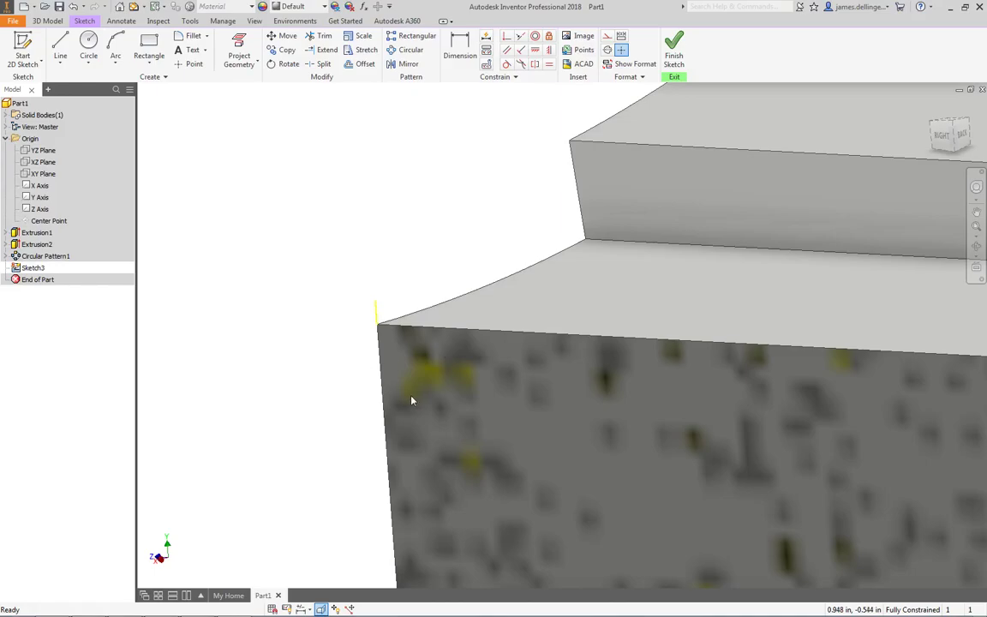
scroll(411, 400, "up", 5)
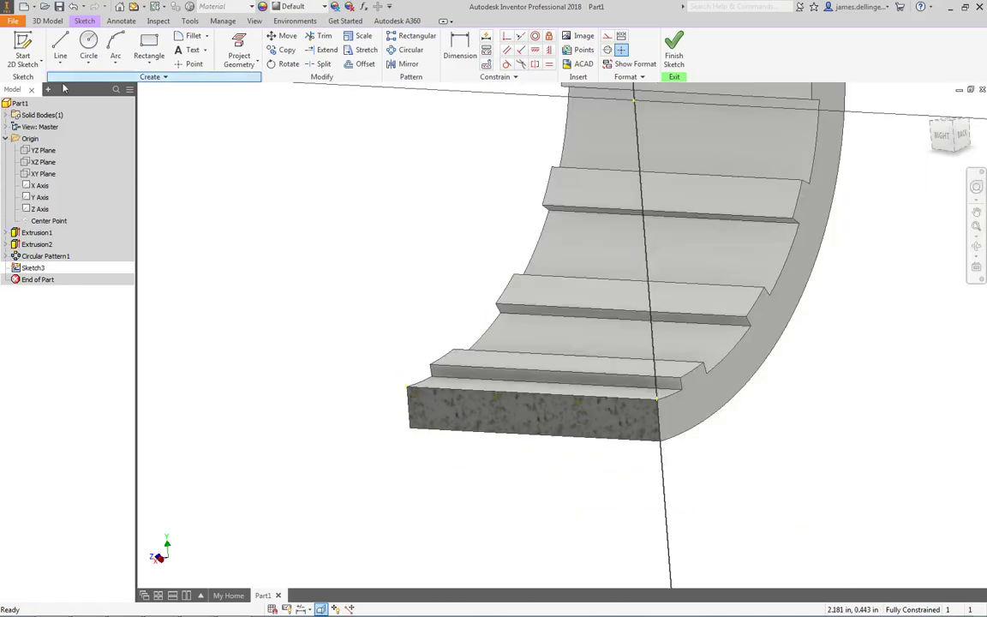
- Draw a small rectangle at the top edge of the ring's cut face
left_click(148, 47)
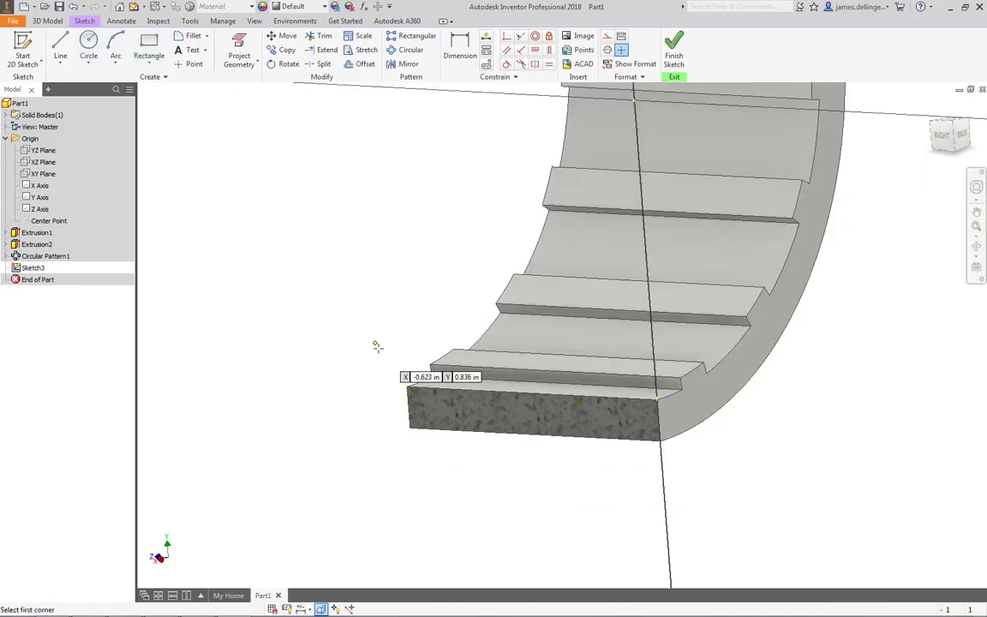
left_click(514, 387)
left_click(542, 409)
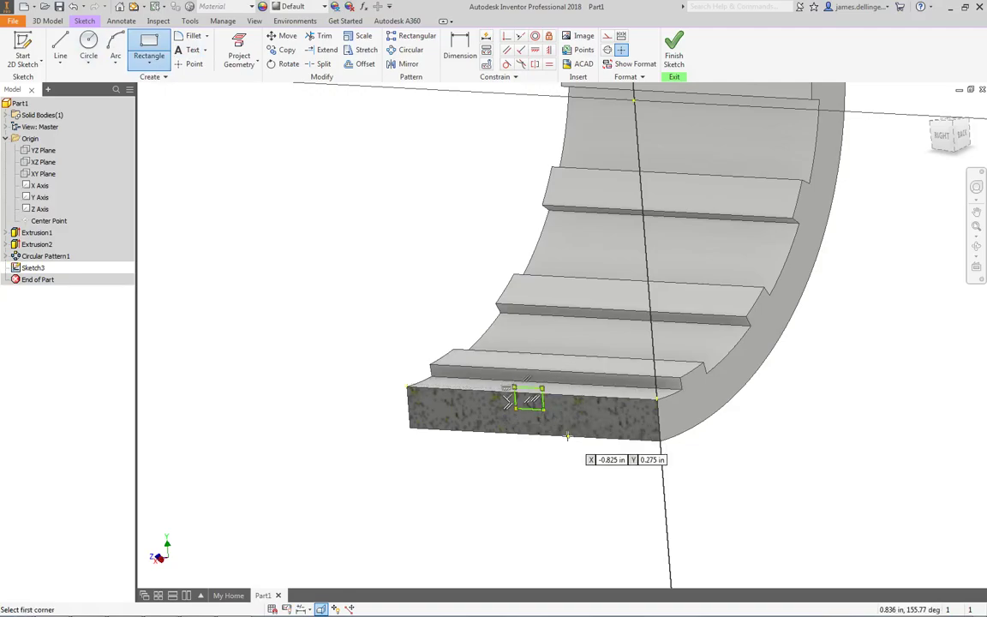
key("Escape")
scroll(506, 416, "down", 3)
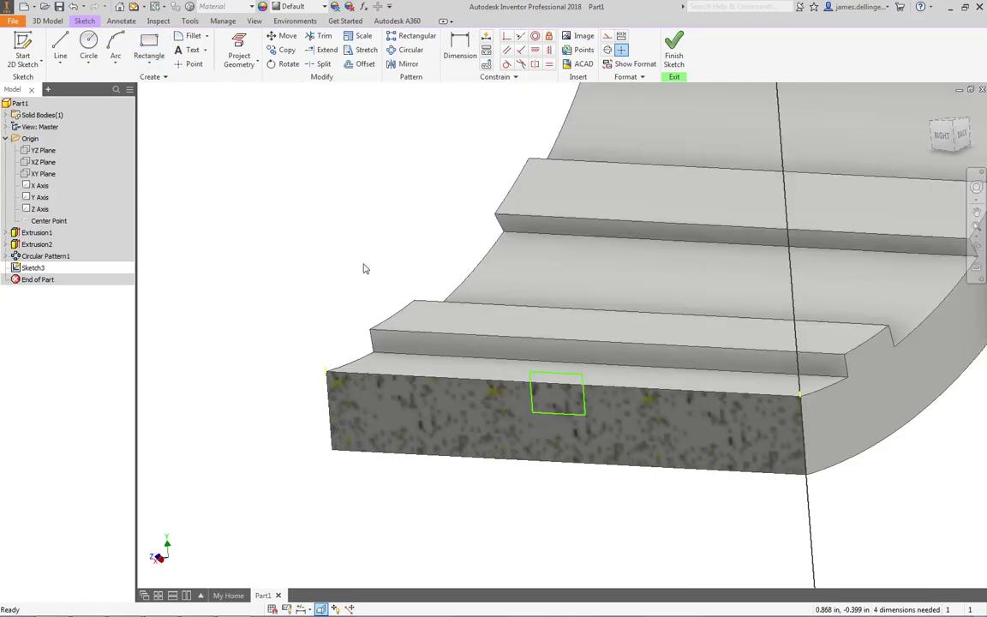
left_click(149, 50)
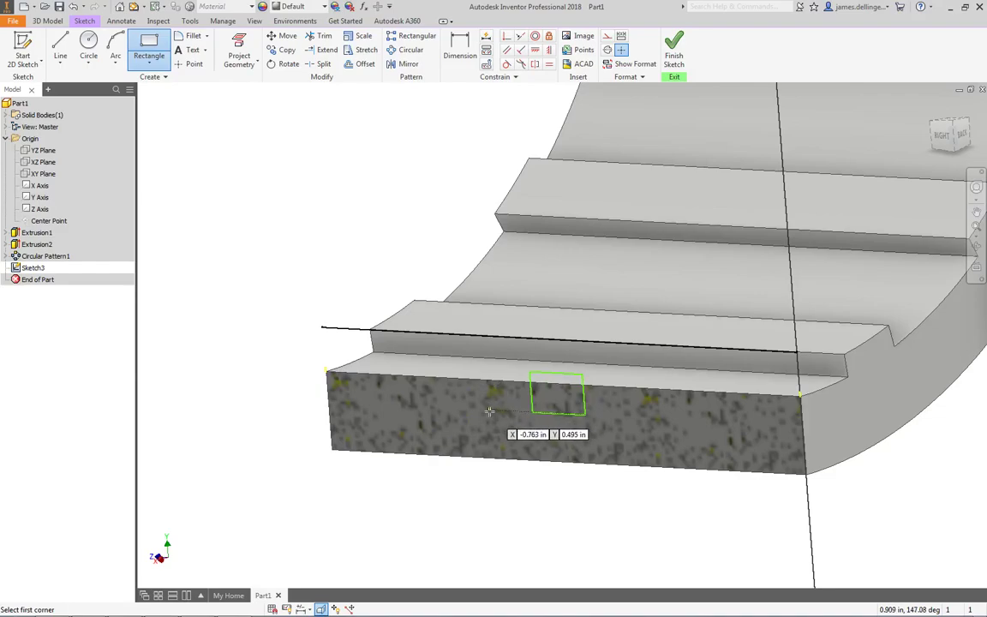
key("Escape")
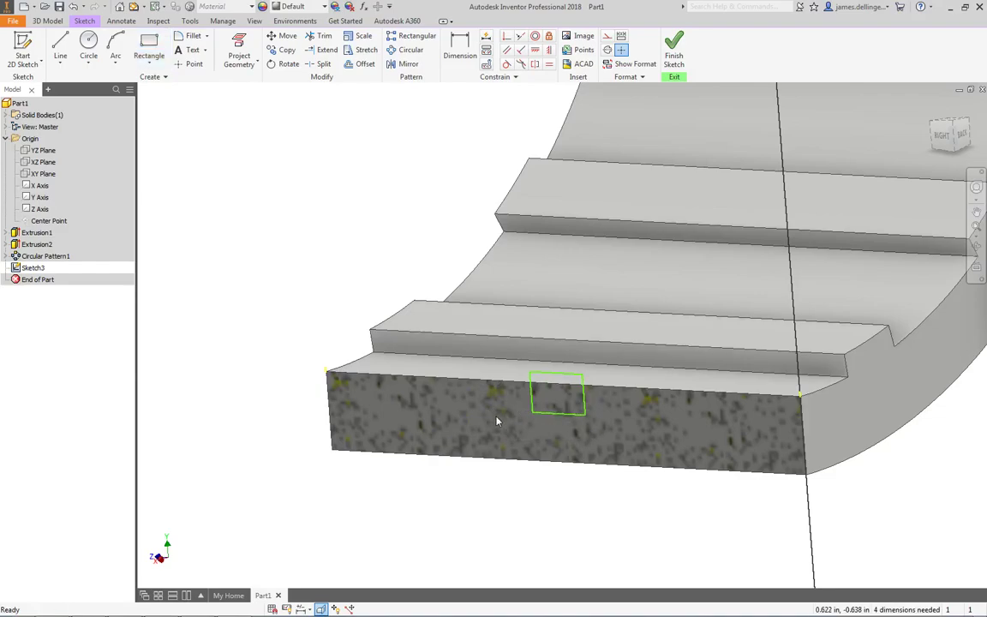
- Dimension the rectangle's short corner edge to 0.030
key("d")
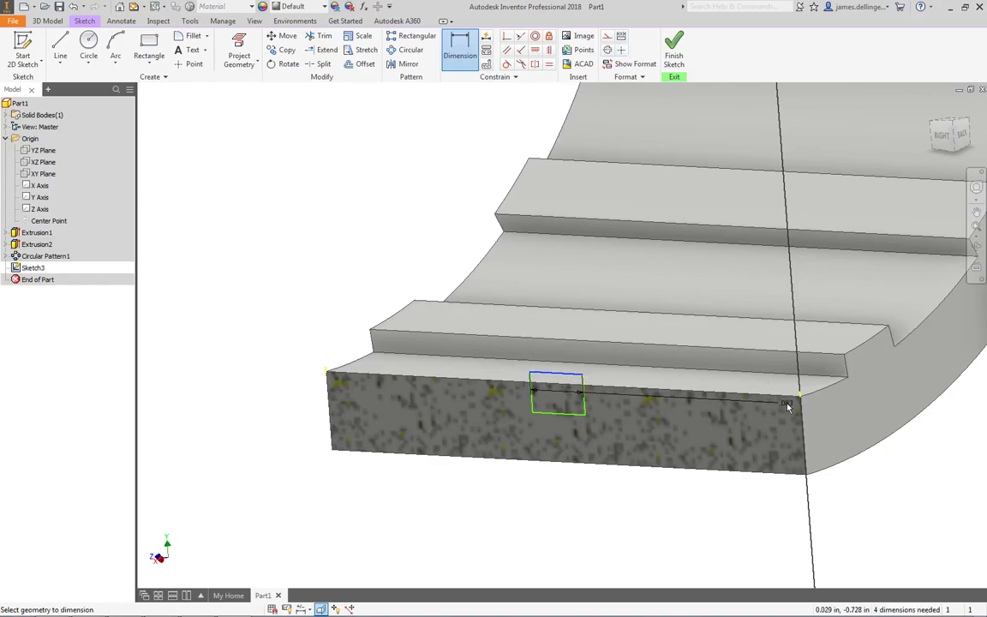
scroll(797, 399, "up", 4)
left_click(837, 383)
left_click(338, 336)
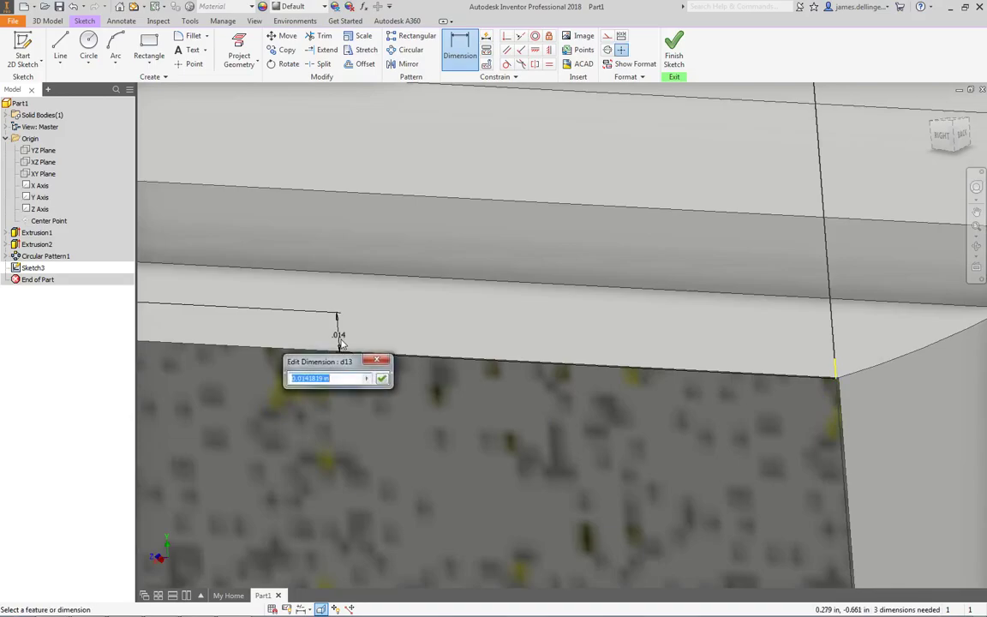
key("Return")
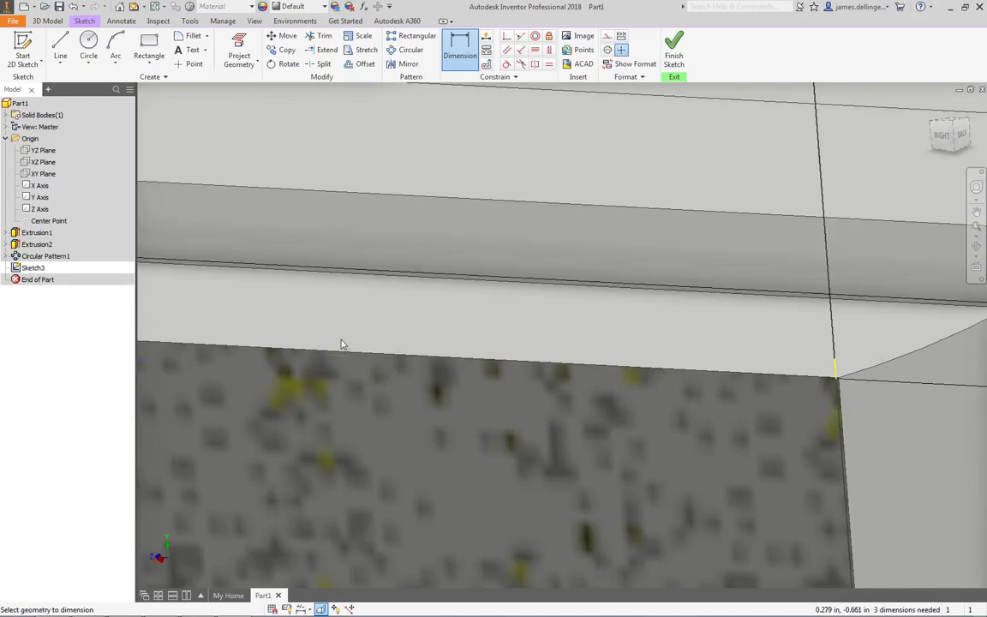
scroll(356, 357, "down", 5)
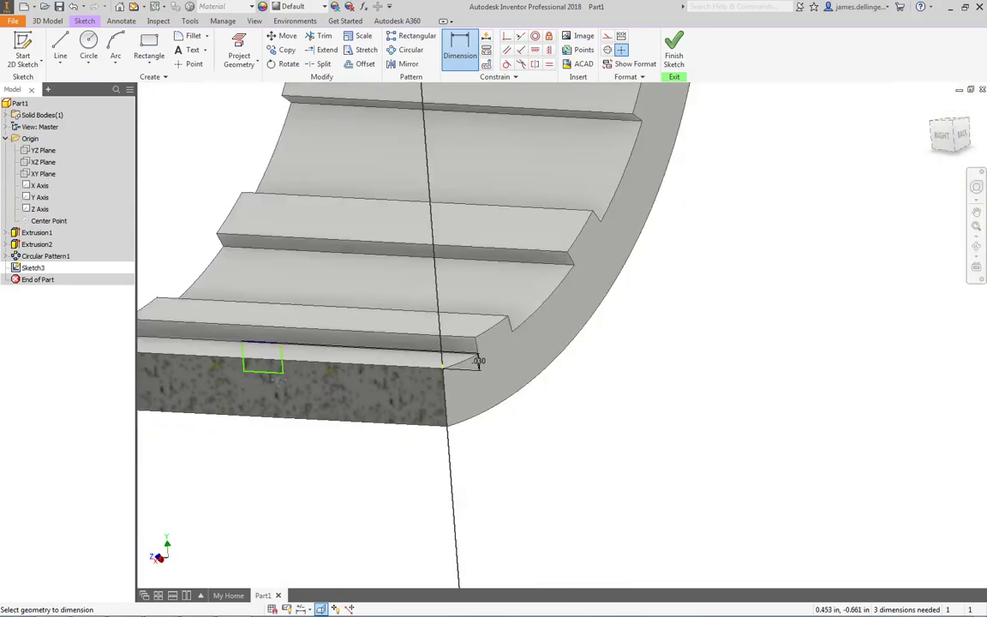
middle_click_drag(356, 357, 412, 403, "shift")
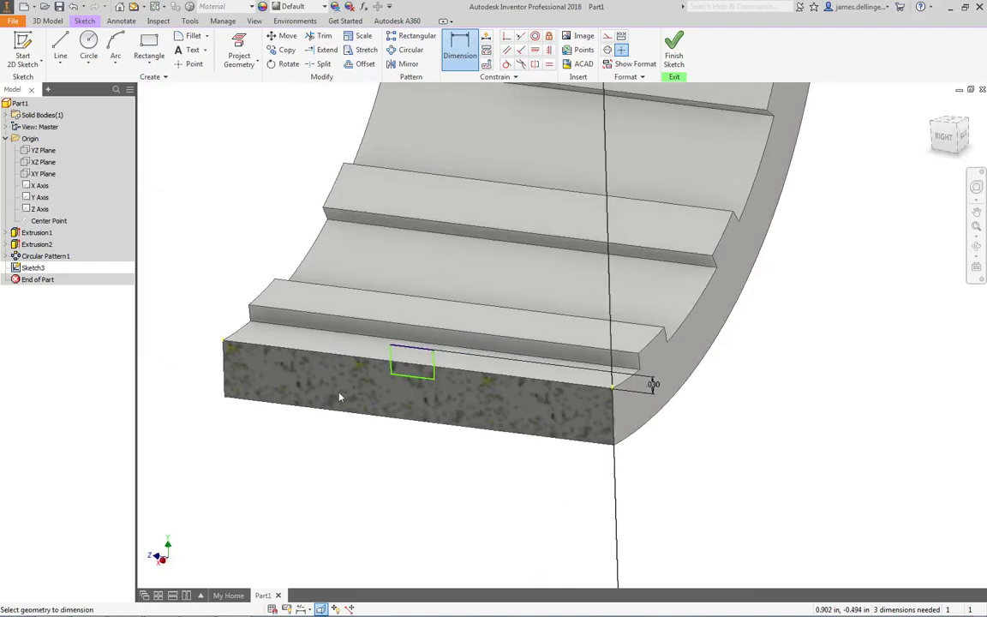
- Draw a short line starting at the cut face's corner
left_click(60, 44)
scroll(206, 317, "down", 5)
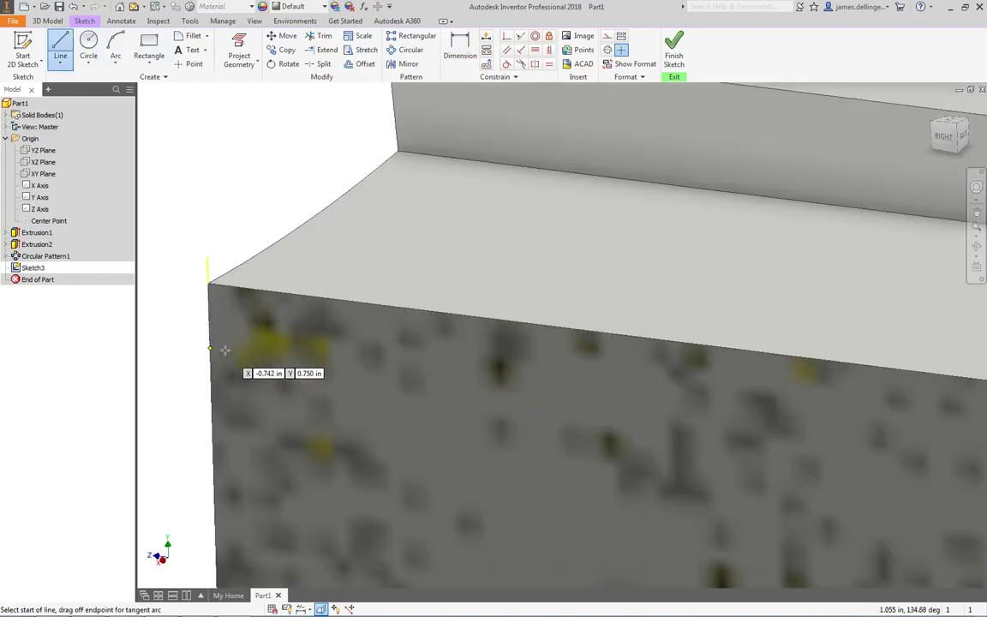
left_click(208, 286)
scroll(309, 360, "up", 5)
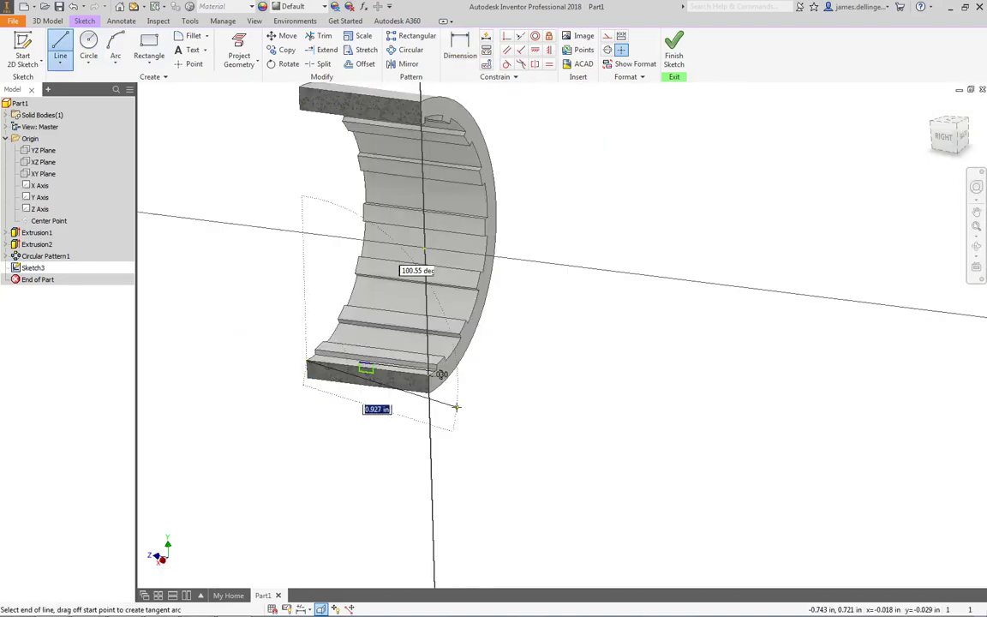
scroll(440, 382, "down", 8)
scroll(385, 378, "up", 3)
mouse_move(566, 557)
middle_mouse_down()
mouse_move(599, 361)
mouse_move(608, 359)
middle_mouse_up()
middle_click_drag(418, 354, 545, 373)
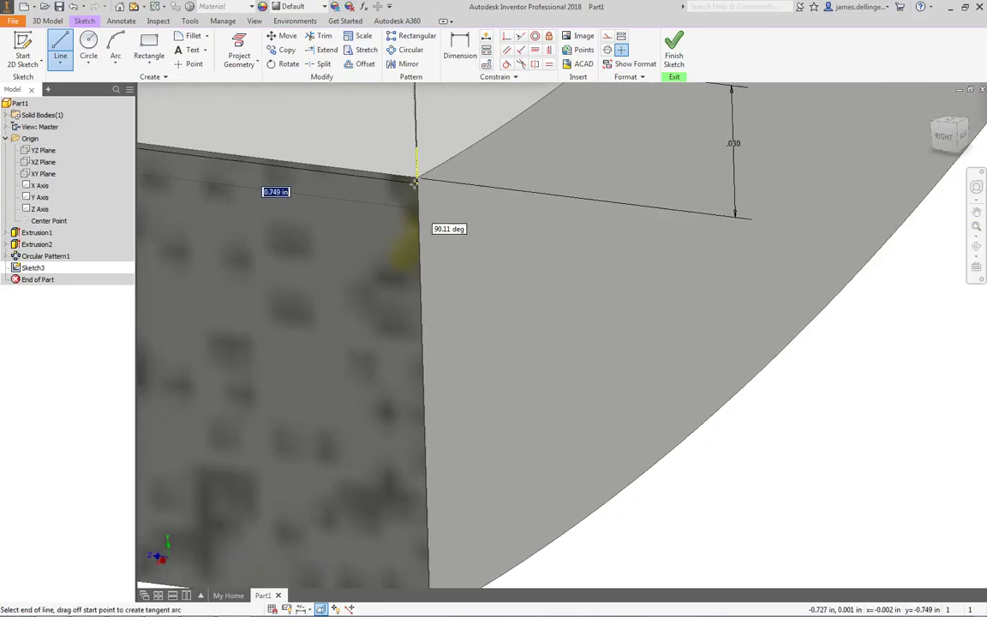
key("Escape")
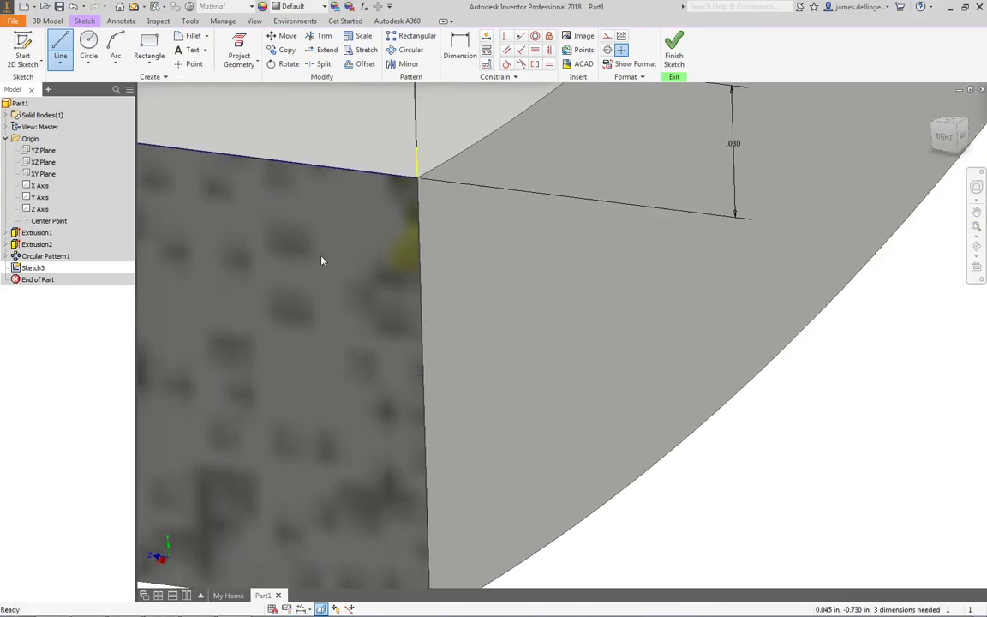
- Convert the short corner line to dashed construction geometry
left_click(390, 177)
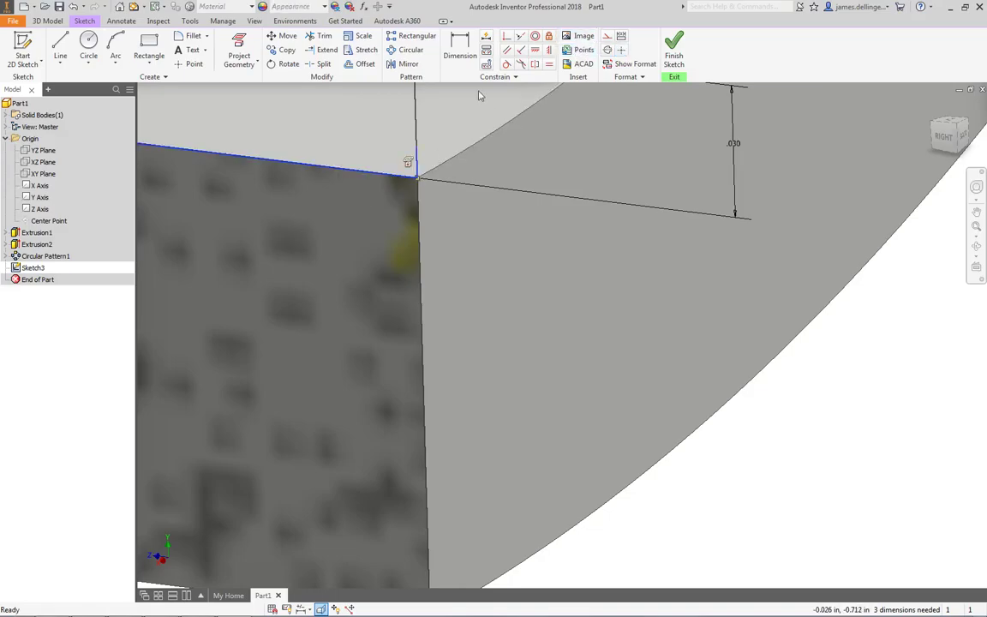
scroll(498, 326, "down", 5)
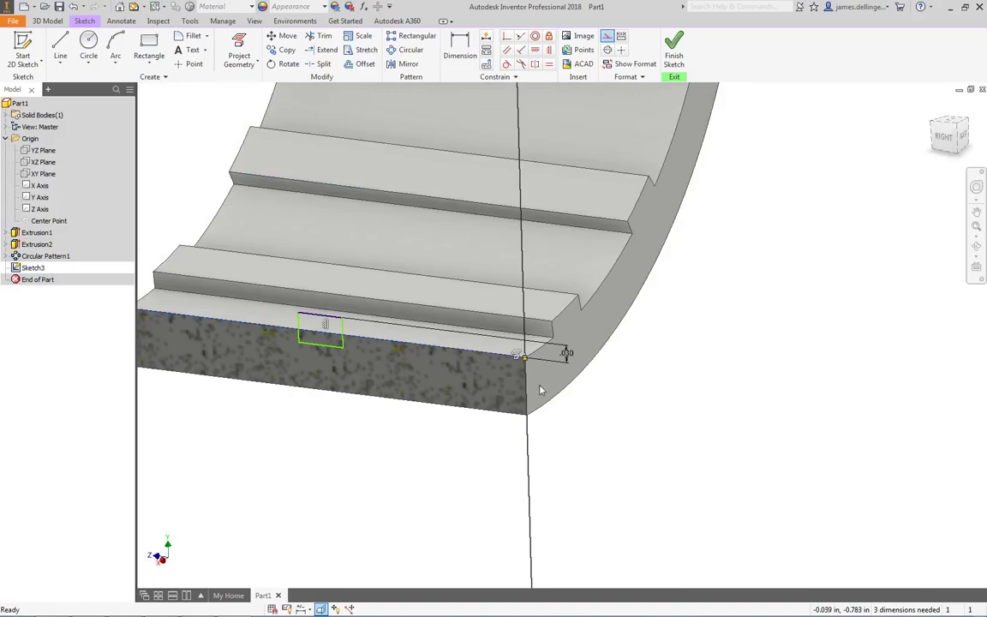
middle_click_drag(351, 394, 745, 377)
scroll(514, 284, "up", 3)
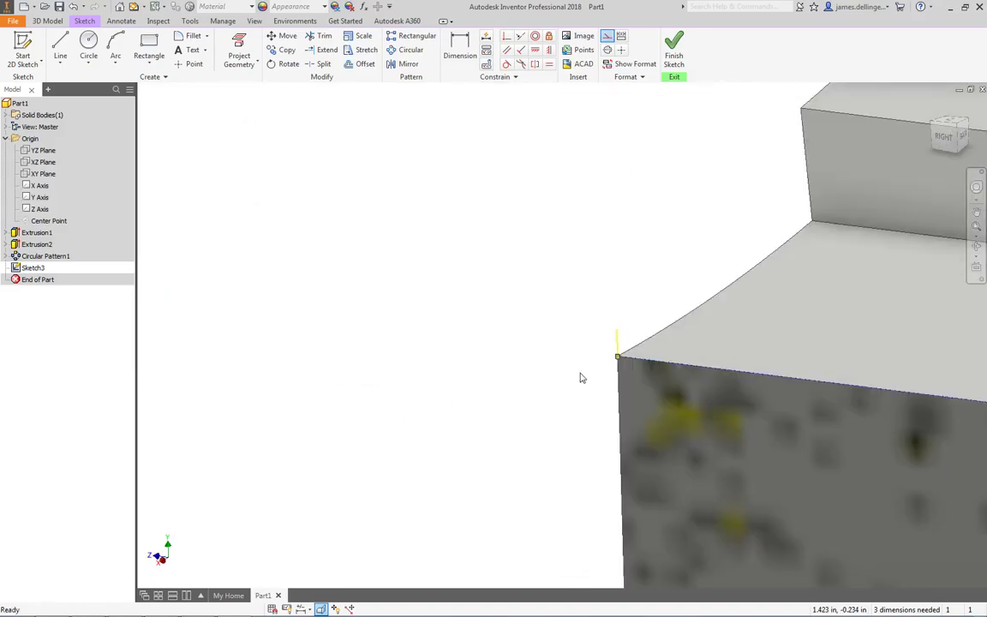
left_click_drag(517, 211, 760, 474)
left_click(608, 36)
scroll(659, 373, "up", 5)
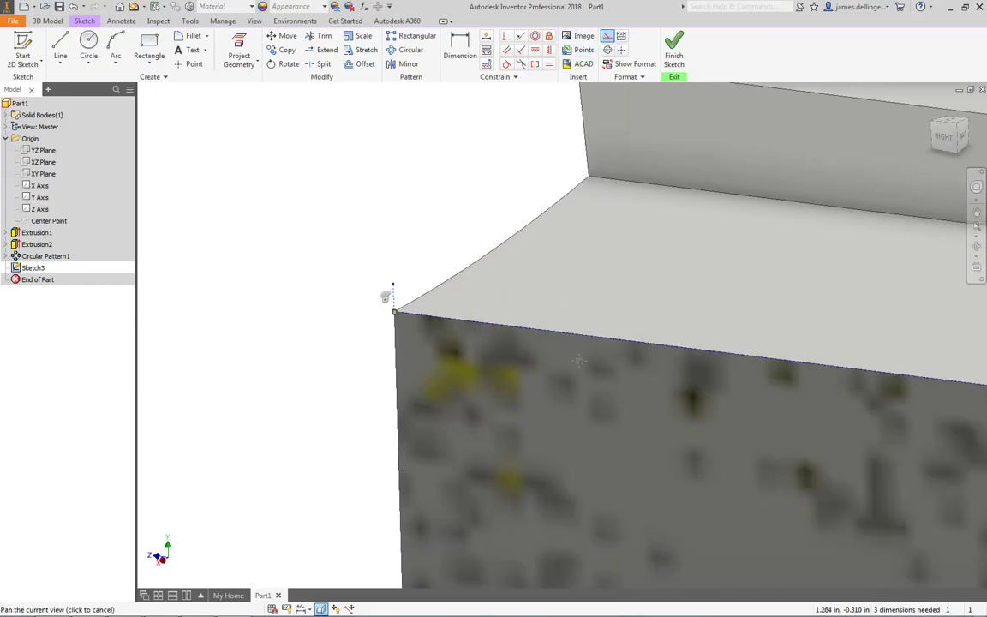
scroll(557, 346, "down", 5)
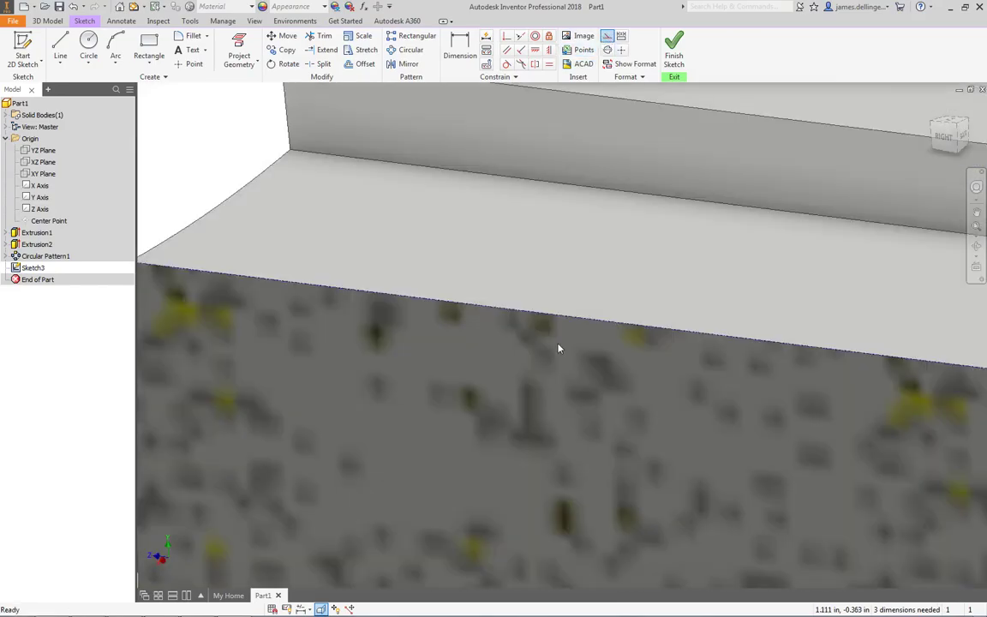
middle_click_drag(730, 390, 447, 386, "shift")
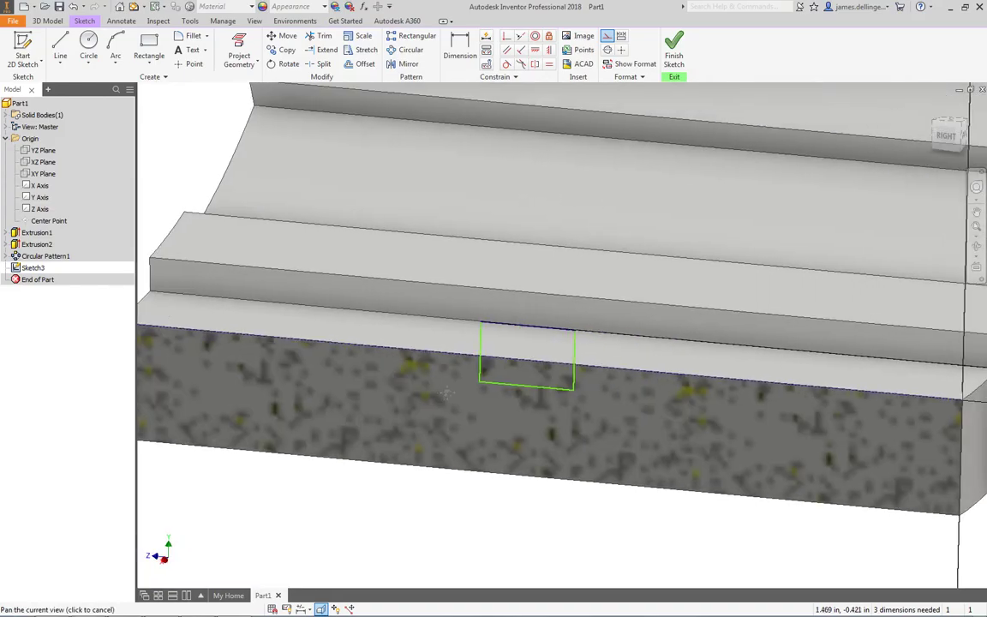
- Dimension the rectangle's right edge to .050 tall
left_click(578, 355)
left_click(626, 356)
type(".05")
key("Return")
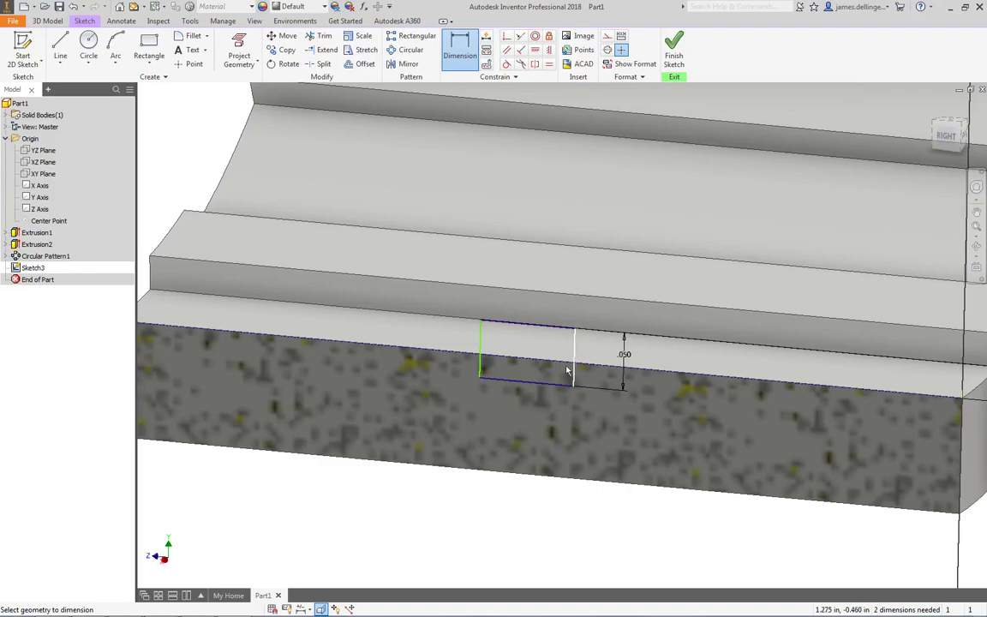
middle_click_drag(494, 400, 503, 393, "shift")
scroll(504, 395, "down", 3)
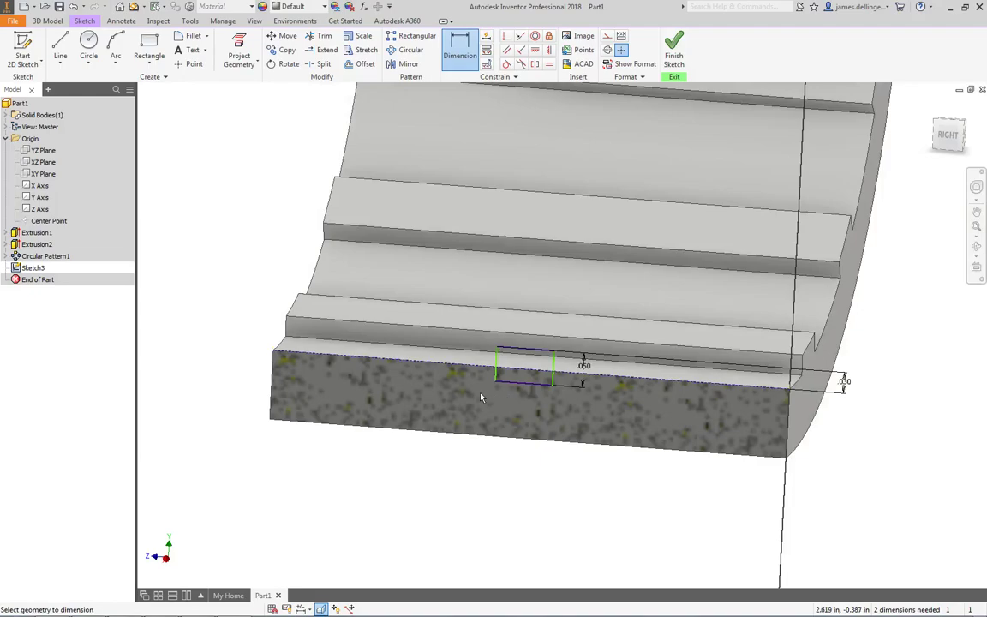
- Place a sketch point inside the rectangle, then switch to OneNote's tire instructions
left_click(190, 64)
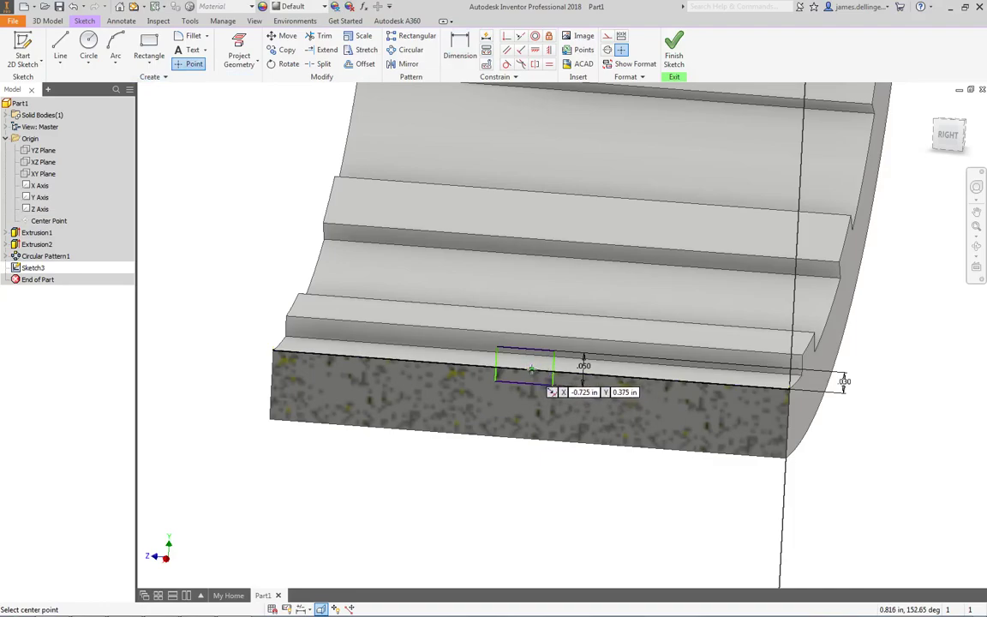
left_click(531, 370)
key("d")
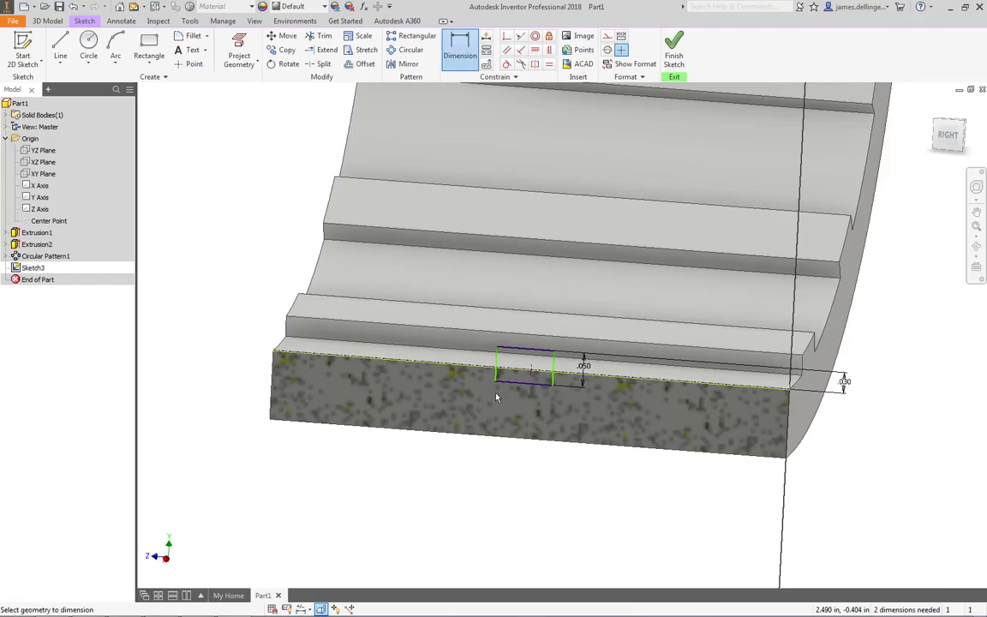
key("alt+Tab")
- Scroll through OneNote steps b–e covering the single rib, work axis and circular pattern
scroll(398, 377, "up", 5)
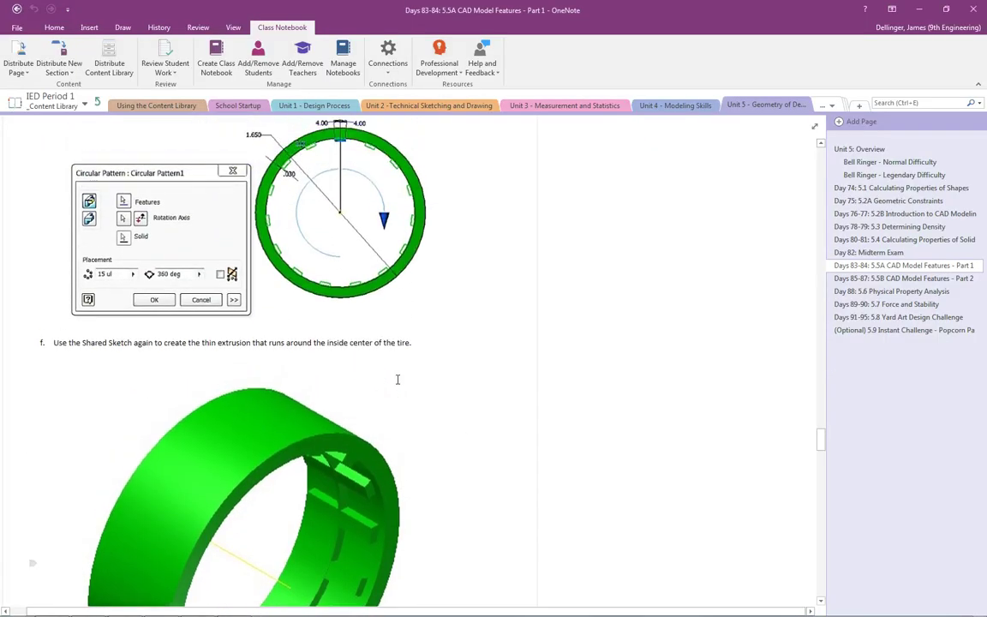
scroll(398, 380, "up", 4)
scroll(398, 379, "down", 3)
scroll(398, 379, "up", 6)
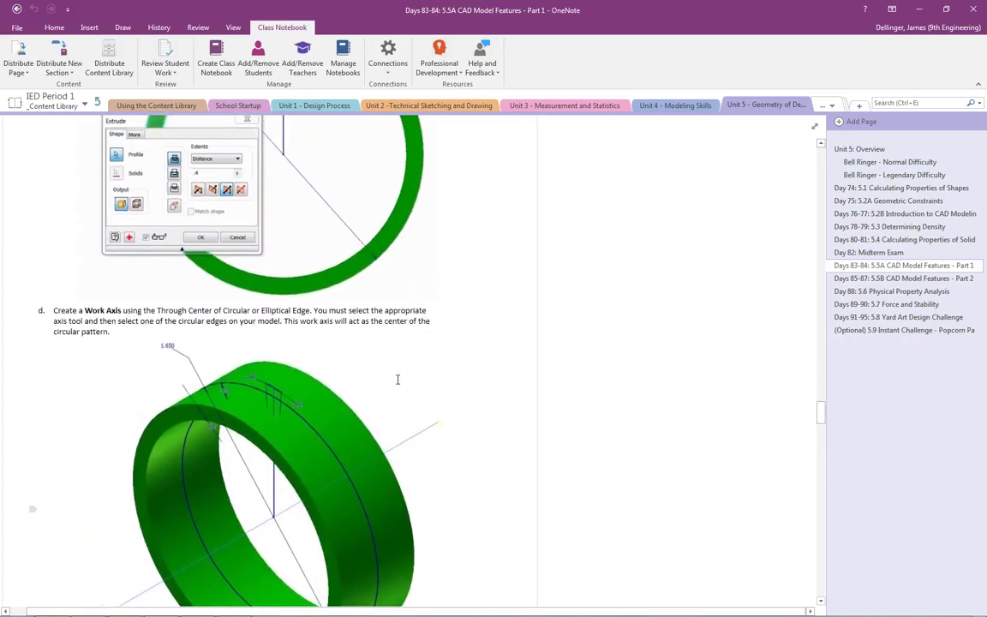
scroll(398, 379, "up", 3)
scroll(398, 380, "down", 1)
scroll(398, 380, "up", 2)
scroll(397, 379, "up", 3)
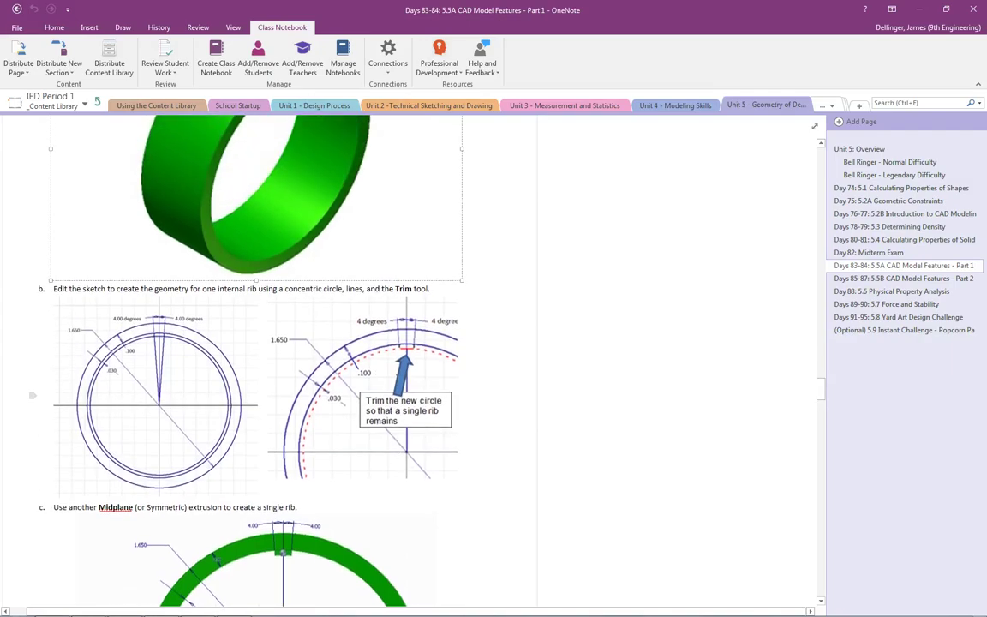
scroll(397, 380, "down", 6)
scroll(398, 380, "down", 4)
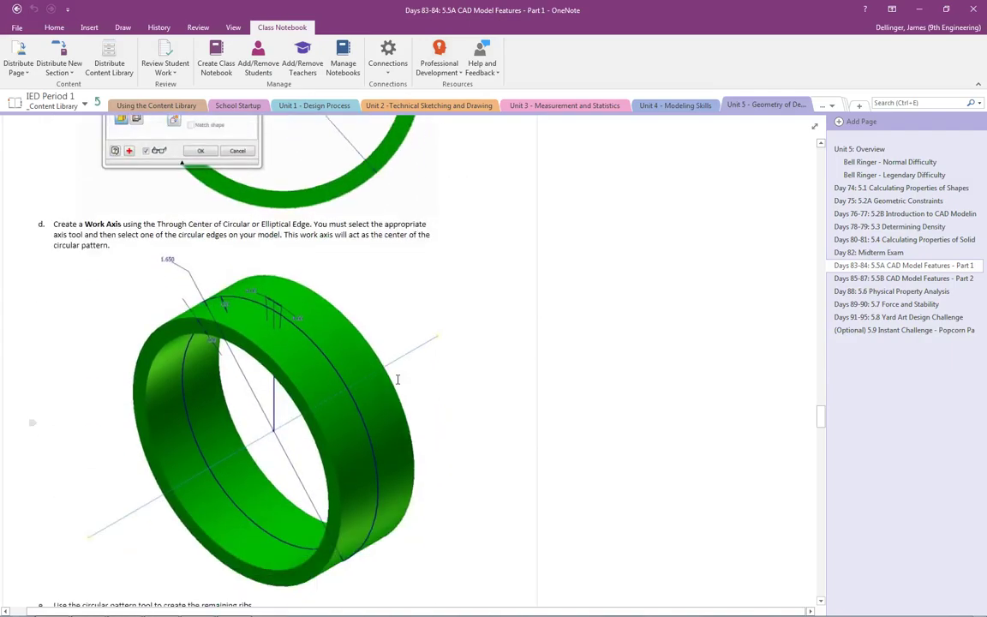
scroll(397, 380, "down", 2)
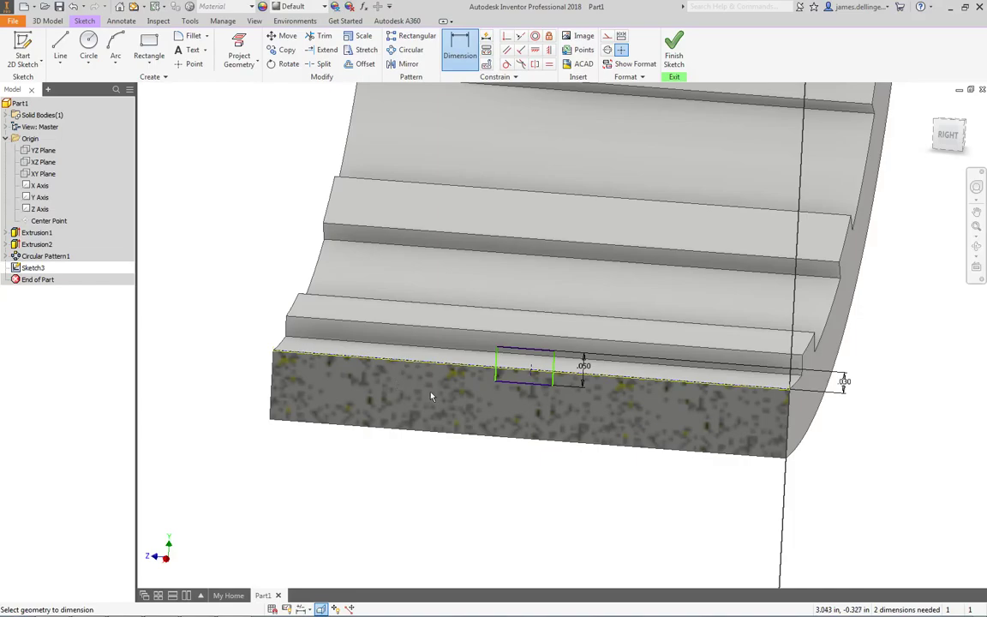
- Dimension the rectangle's top edge to .050 and its left-edge offset to .05/2 (.025)
left_click(529, 346)
left_click(548, 297)
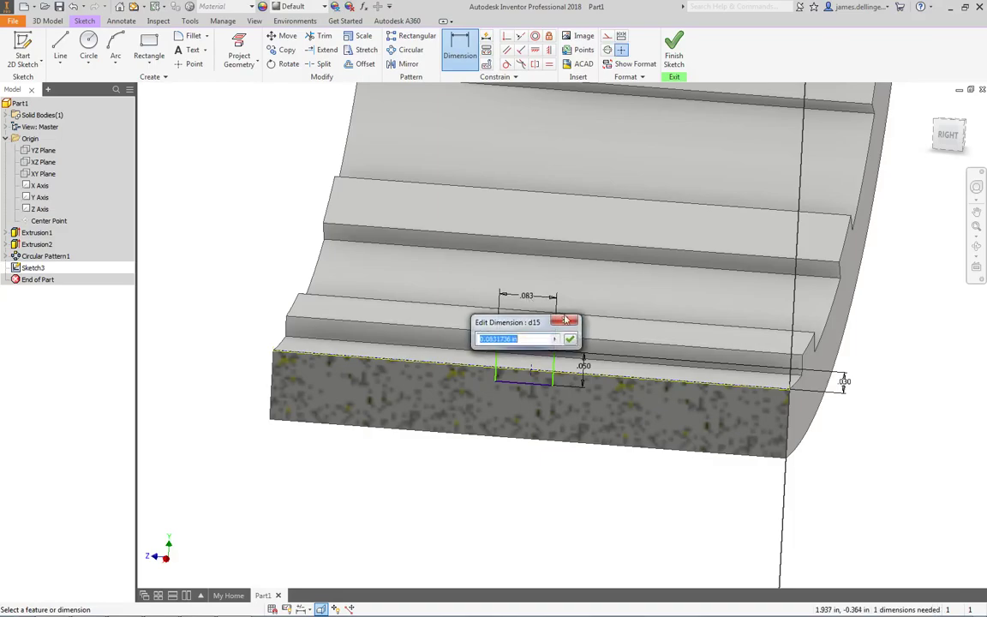
type(".30")
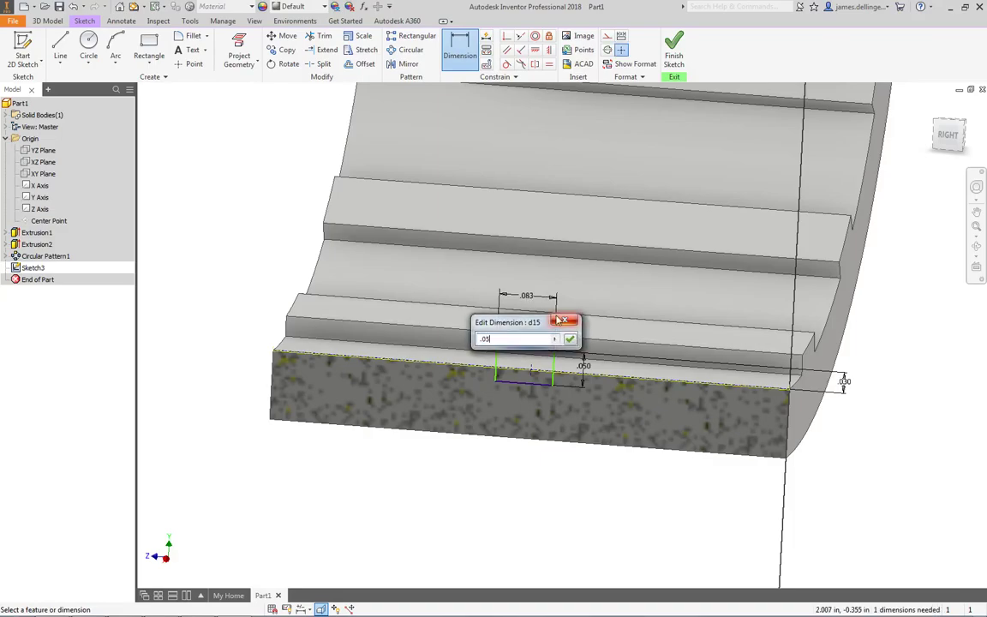
key("Return")
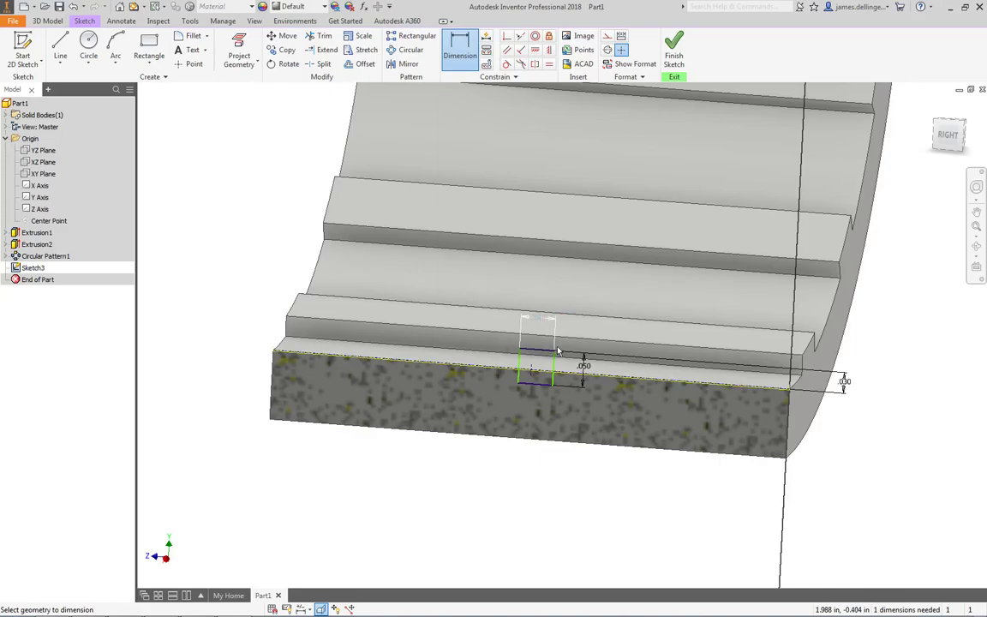
scroll(556, 360, "up", 3)
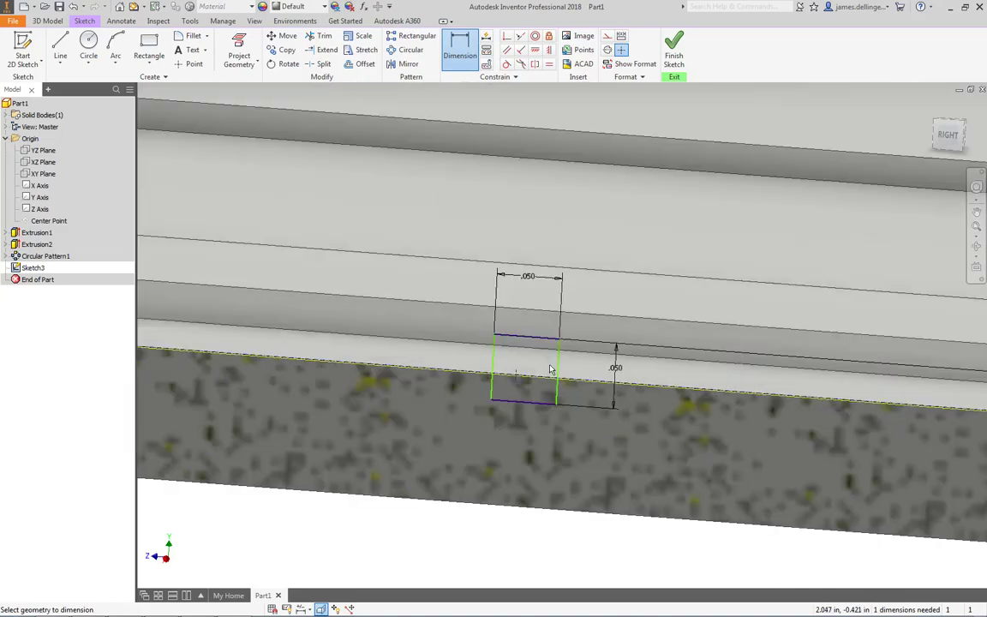
left_click(495, 358)
left_click(504, 353)
type(".0")
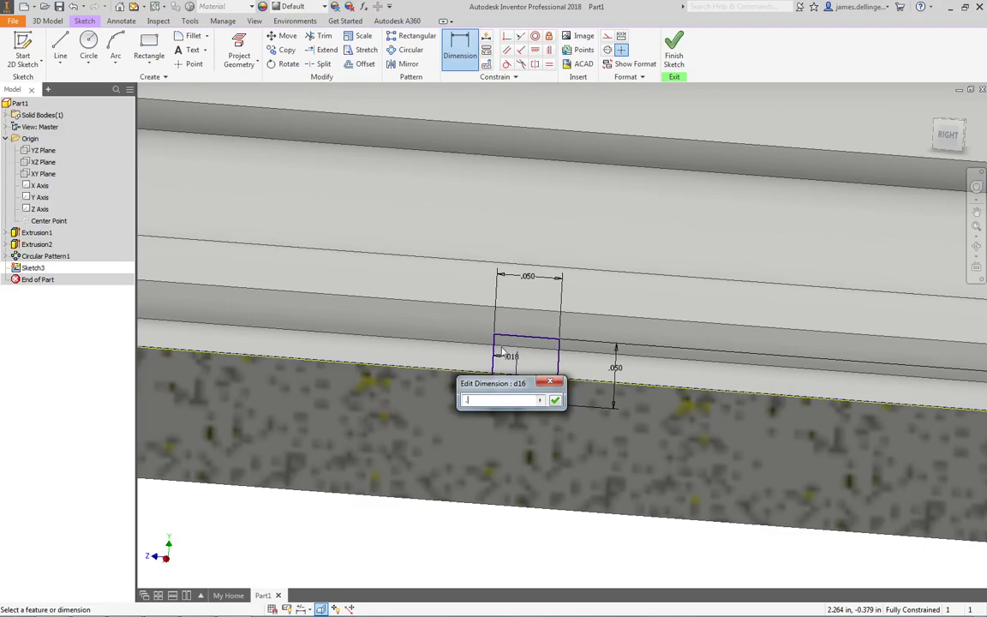
type("5/2")
key("Return")
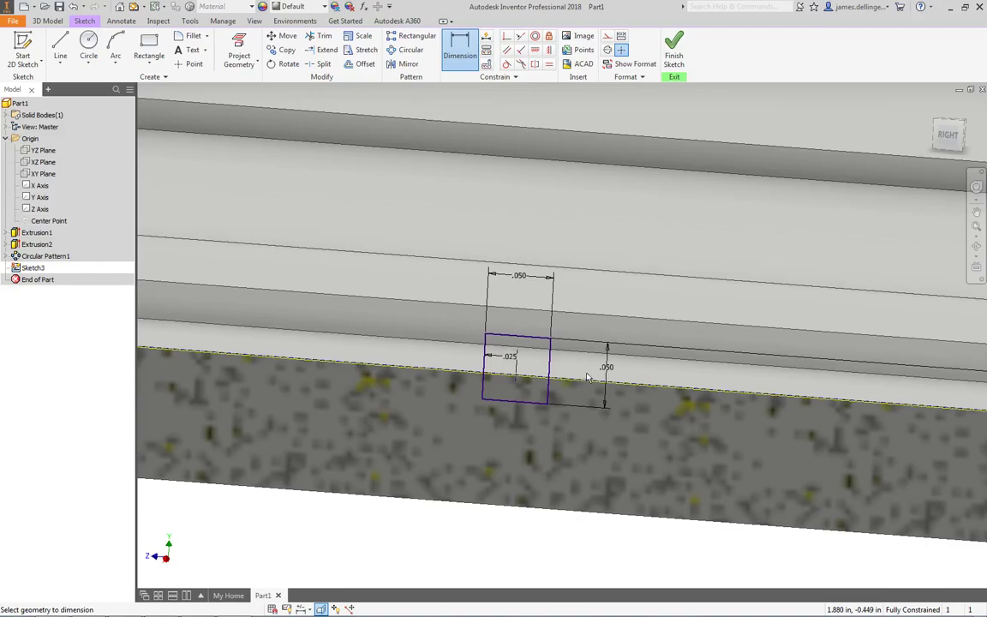
scroll(602, 380, "up", 5)
- Finish Sketch3 and turn the view to look into the ribbed bore
left_click(674, 53)
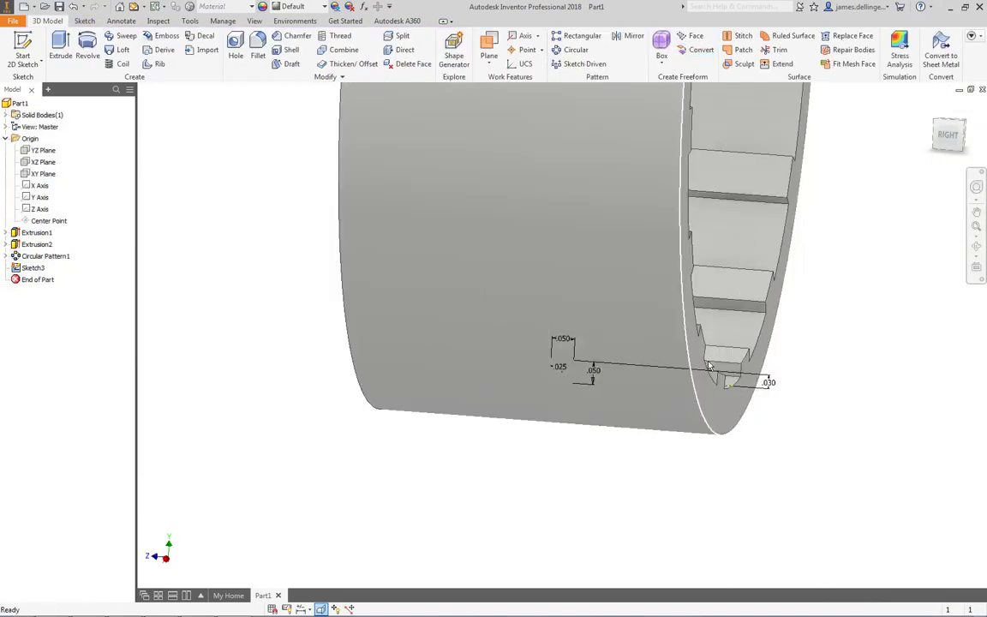
key("F2")
left_click_drag(289, 348, 329, 335)
middle_click_drag(330, 335, 455, 474, "shift")
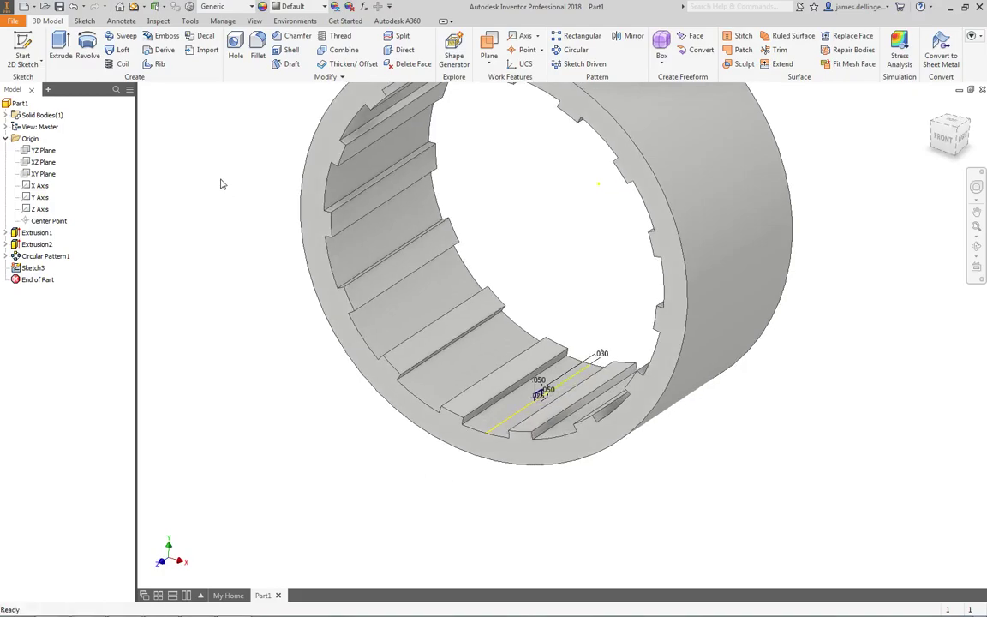
- Revolve the rectangle a full 360° about the Z Axis into a thin inner rib
left_click(88, 50)
scroll(535, 377, "up", 5)
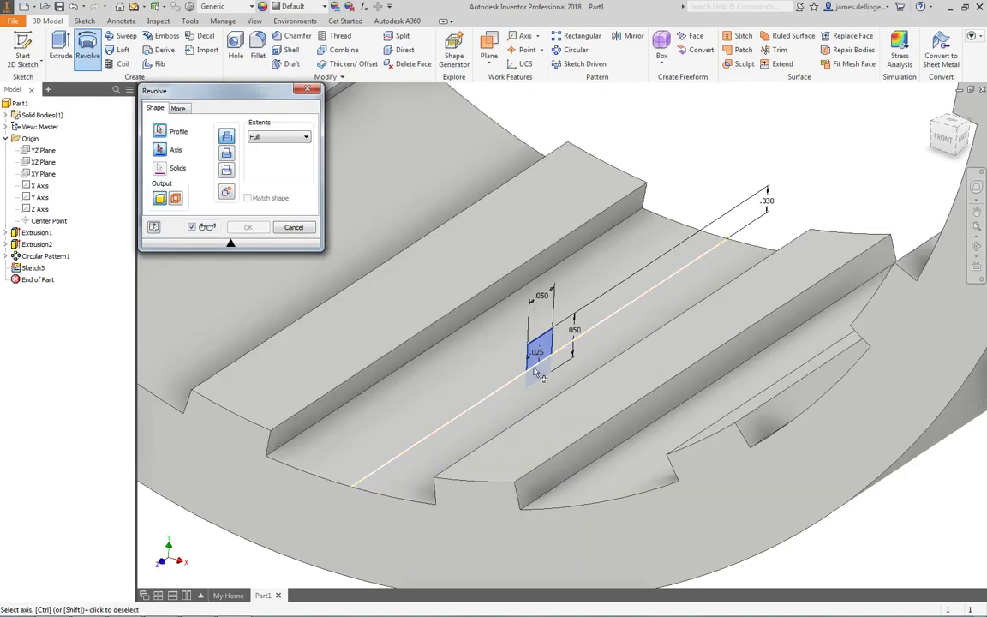
scroll(535, 356, "down", 5)
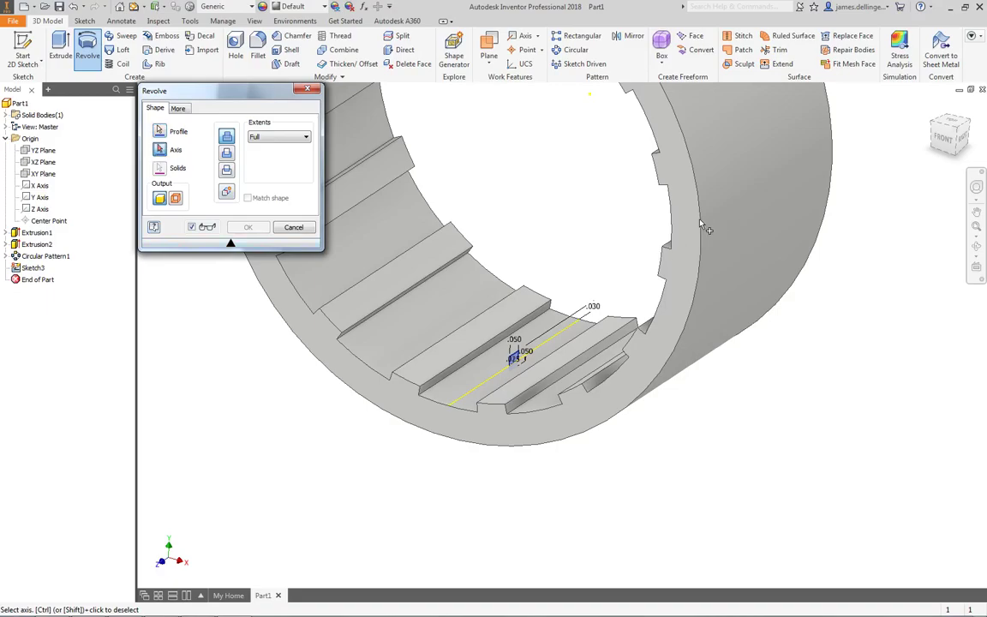
scroll(703, 226, "down", 1)
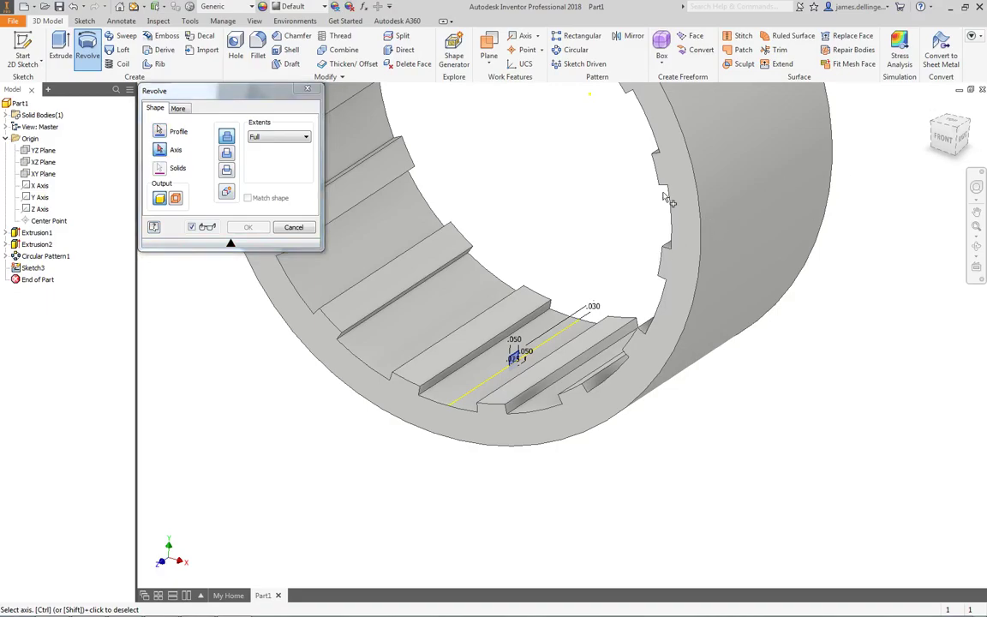
scroll(493, 227, "down", 3)
mouse_move(429, 225)
middle_mouse_down("shift")
mouse_move(445, 214)
mouse_move(416, 209)
middle_mouse_up("shift")
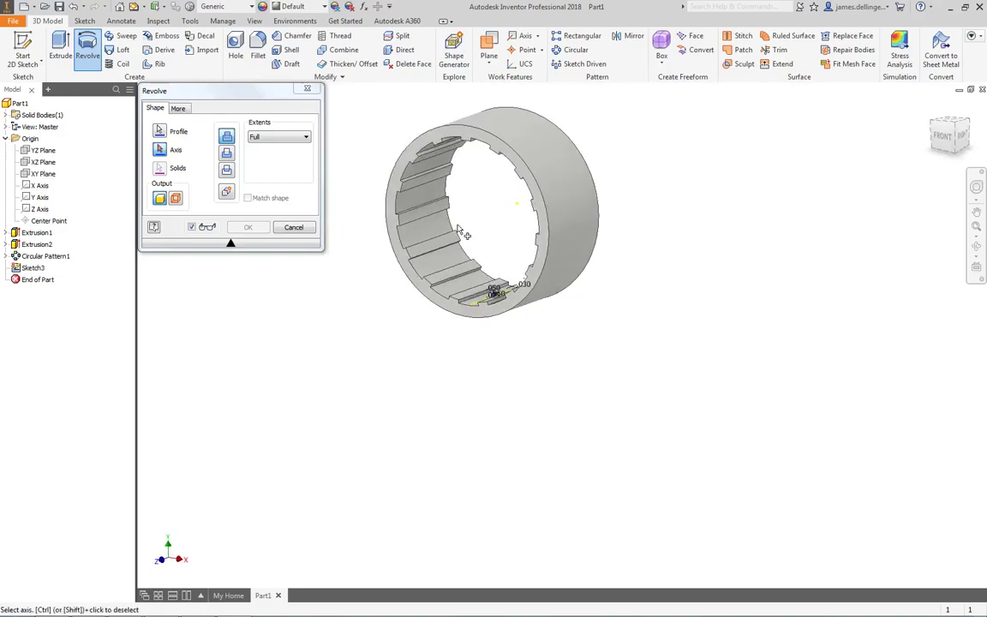
left_click(40, 210)
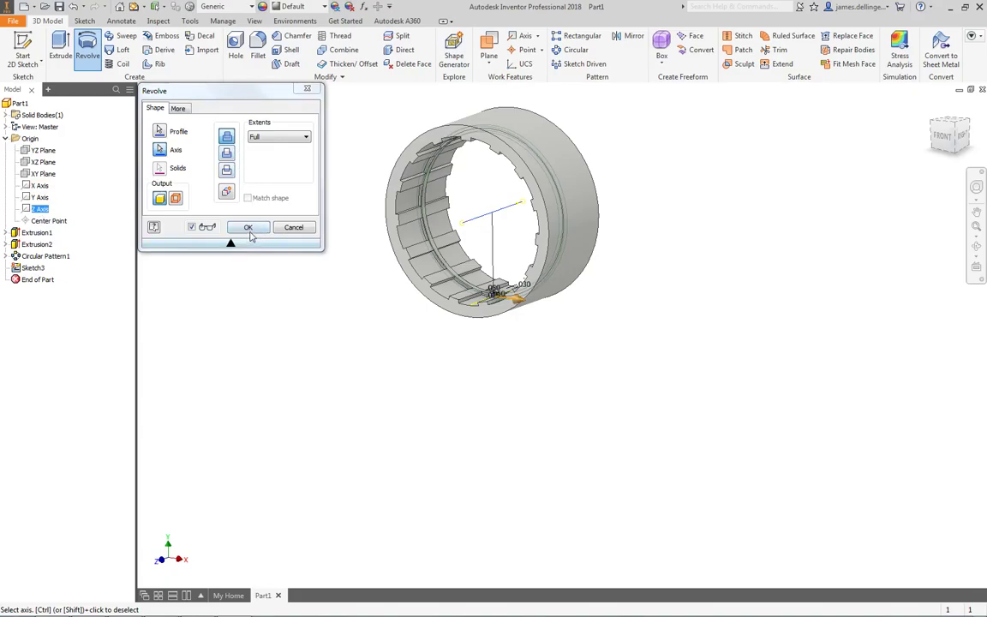
left_click(247, 228)
key("F4")
left_click_drag(359, 348, 416, 282)
scroll(464, 194, "up", 5)
scroll(464, 195, "up", 3)
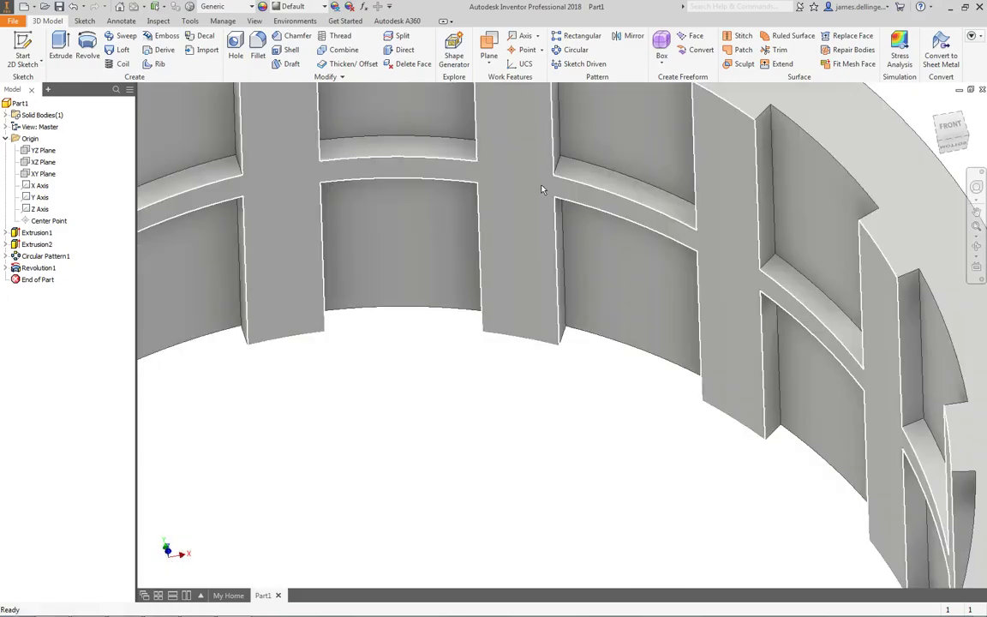
scroll(433, 163, "down", 3)
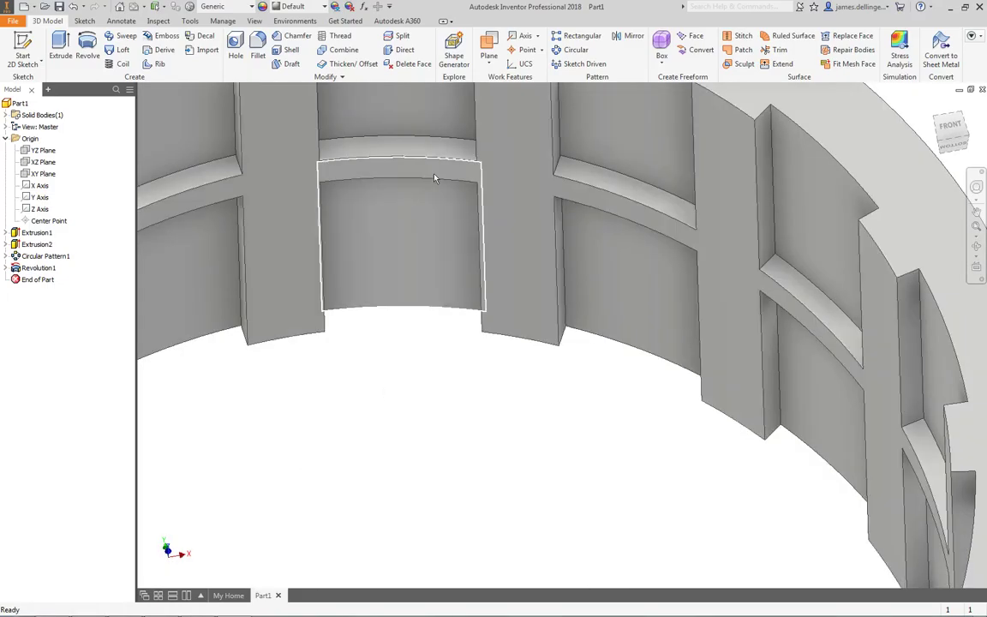
scroll(428, 159, "up", 3)
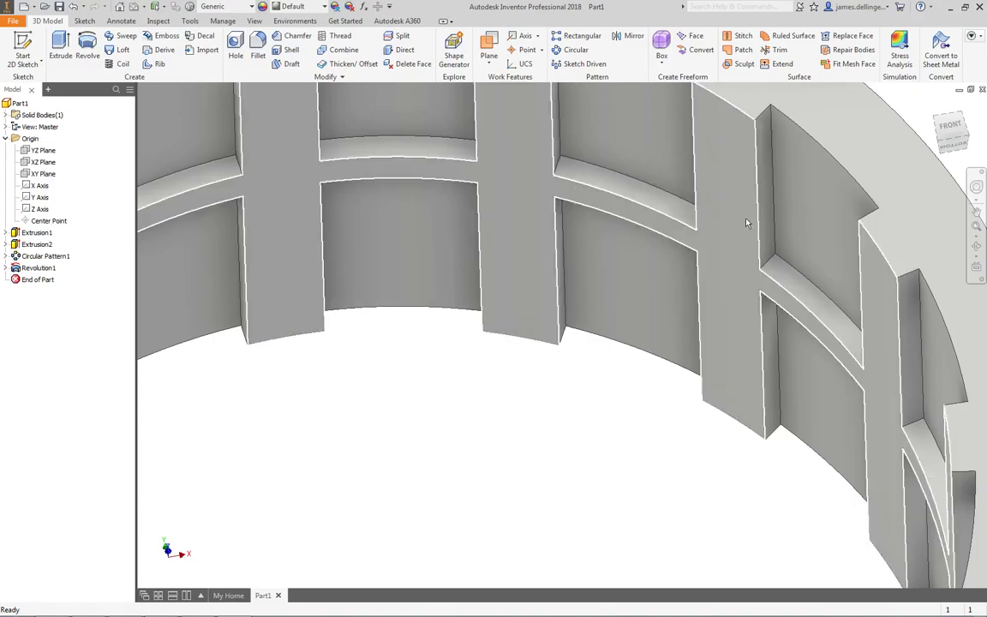
scroll(747, 223, "down", 5)
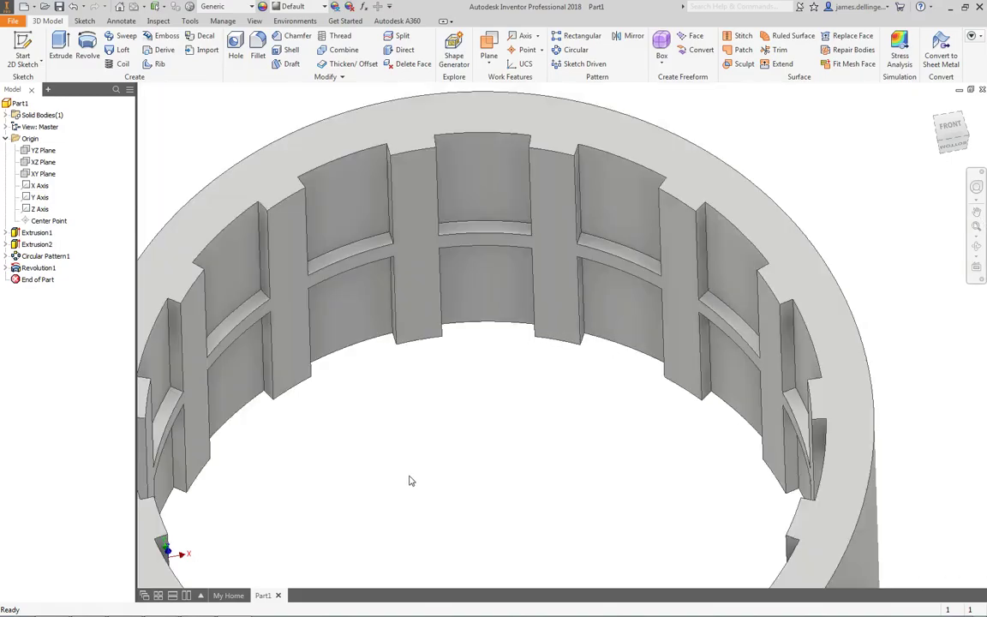
scroll(410, 480, "down", 5)
middle_click_drag(412, 484, 391, 514, "shift")
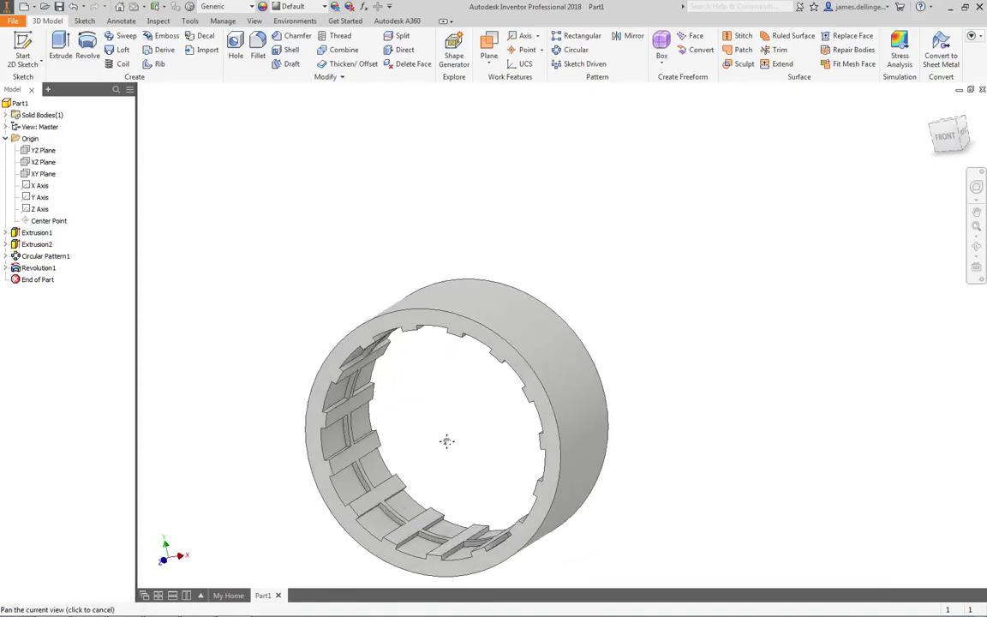
middle_click_drag(447, 440, 495, 366)
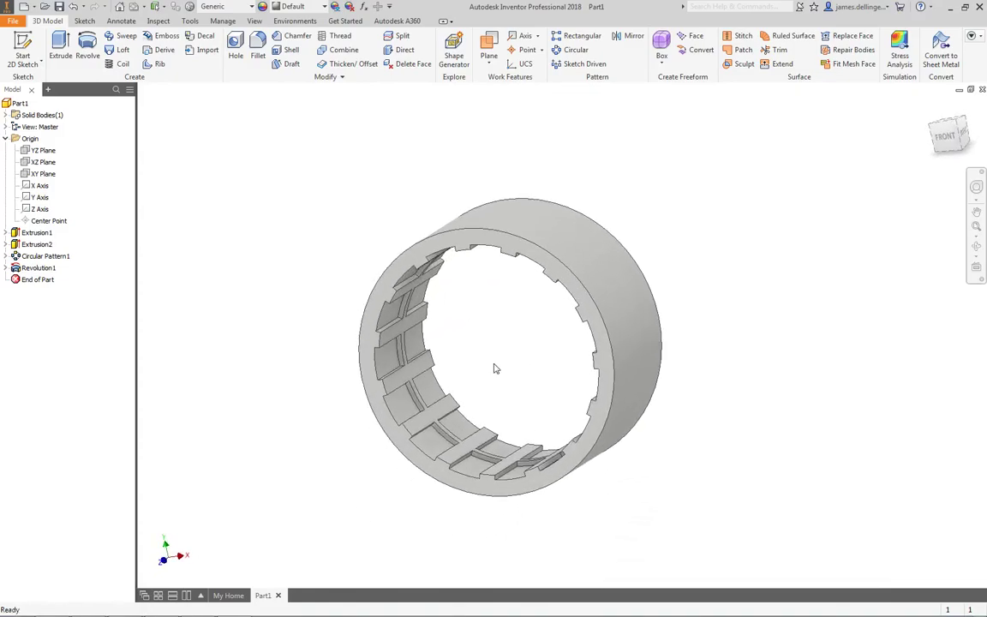
middle_click_drag(489, 381, 478, 332, "shift")
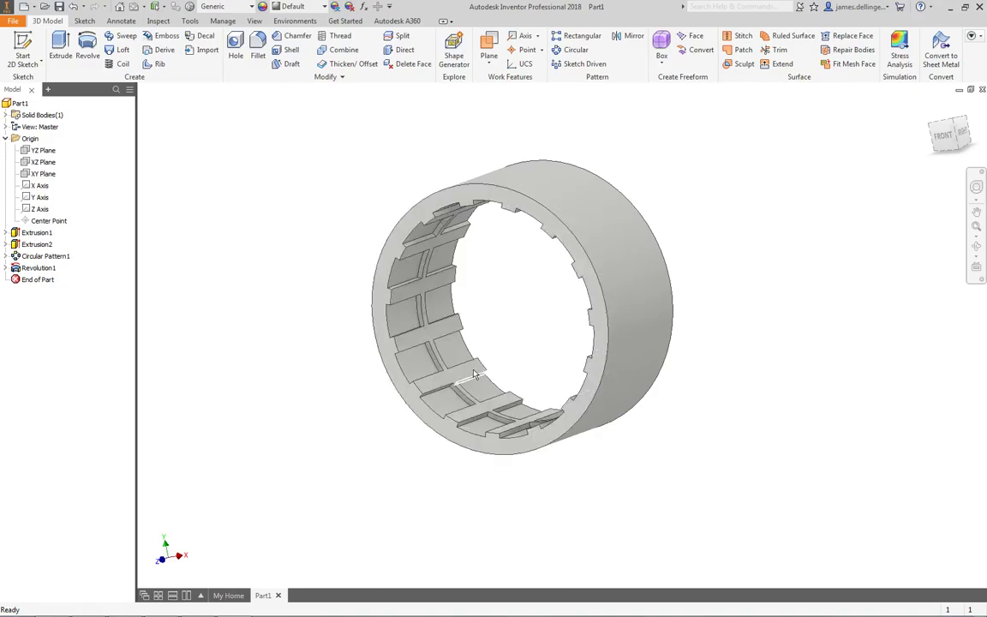
key("F4")
left_click_drag(600, 380, 329, 315)
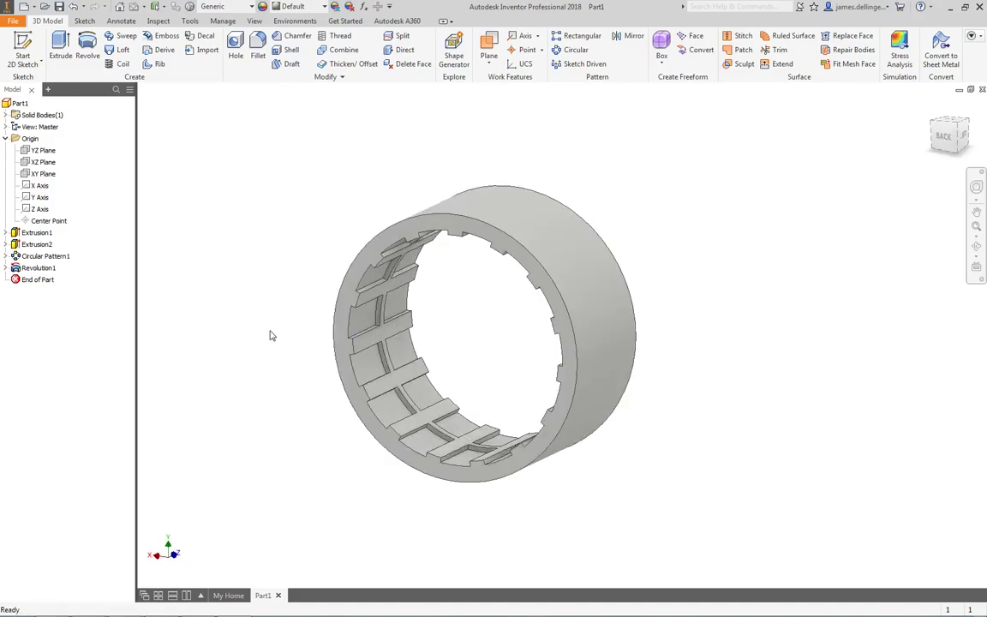
key("F4")
left_click_drag(267, 336, 530, 310)
key("Escape")
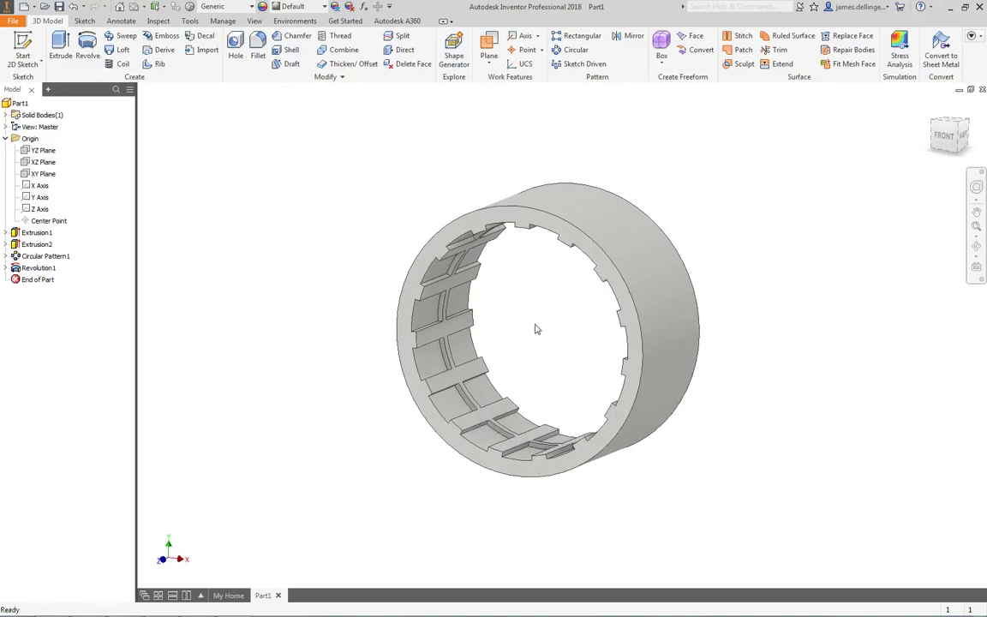
key("F4")
left_click_drag(547, 331, 528, 326)
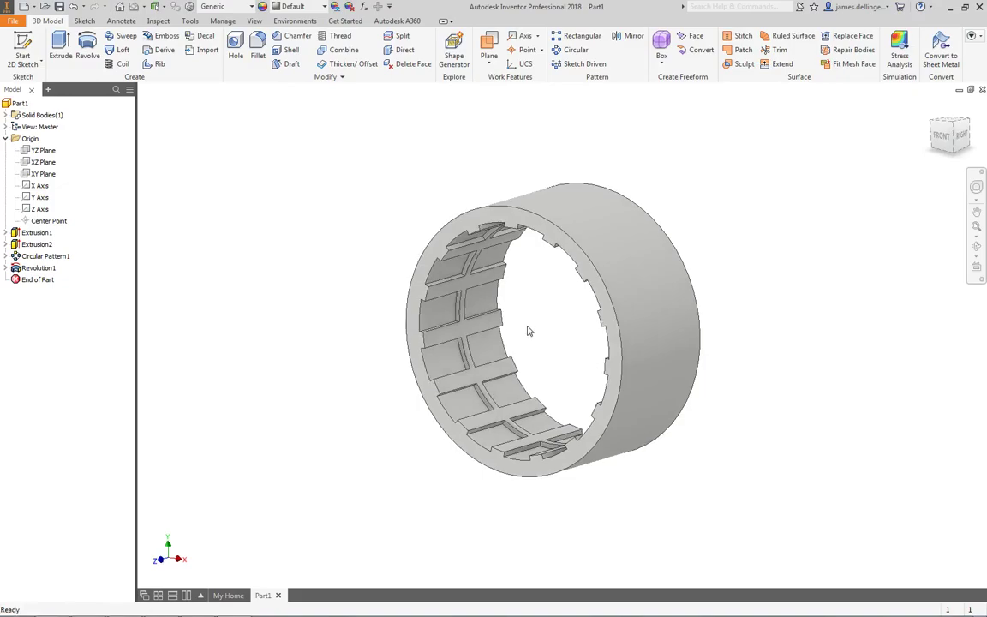